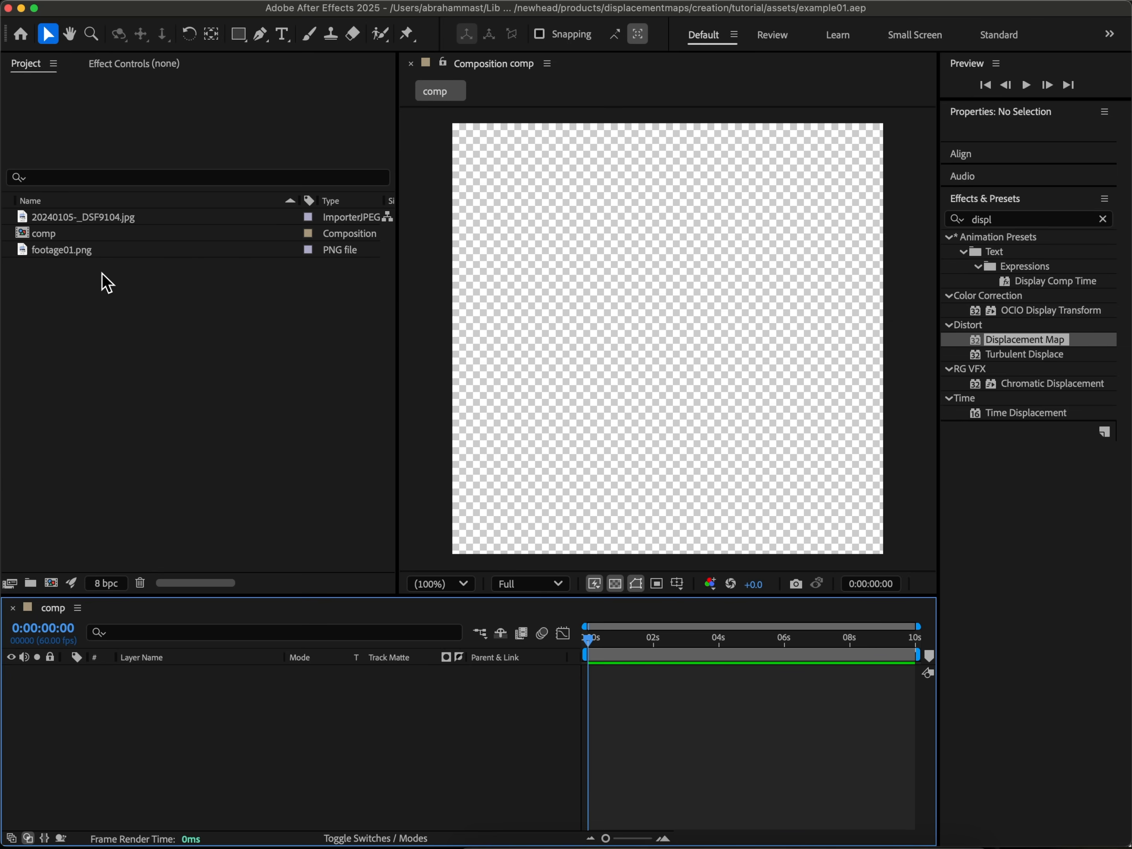
- Add footage01.png to the comp and place the 20240105-_DSF9104.jpg photo as a layer above it
click(73, 252)
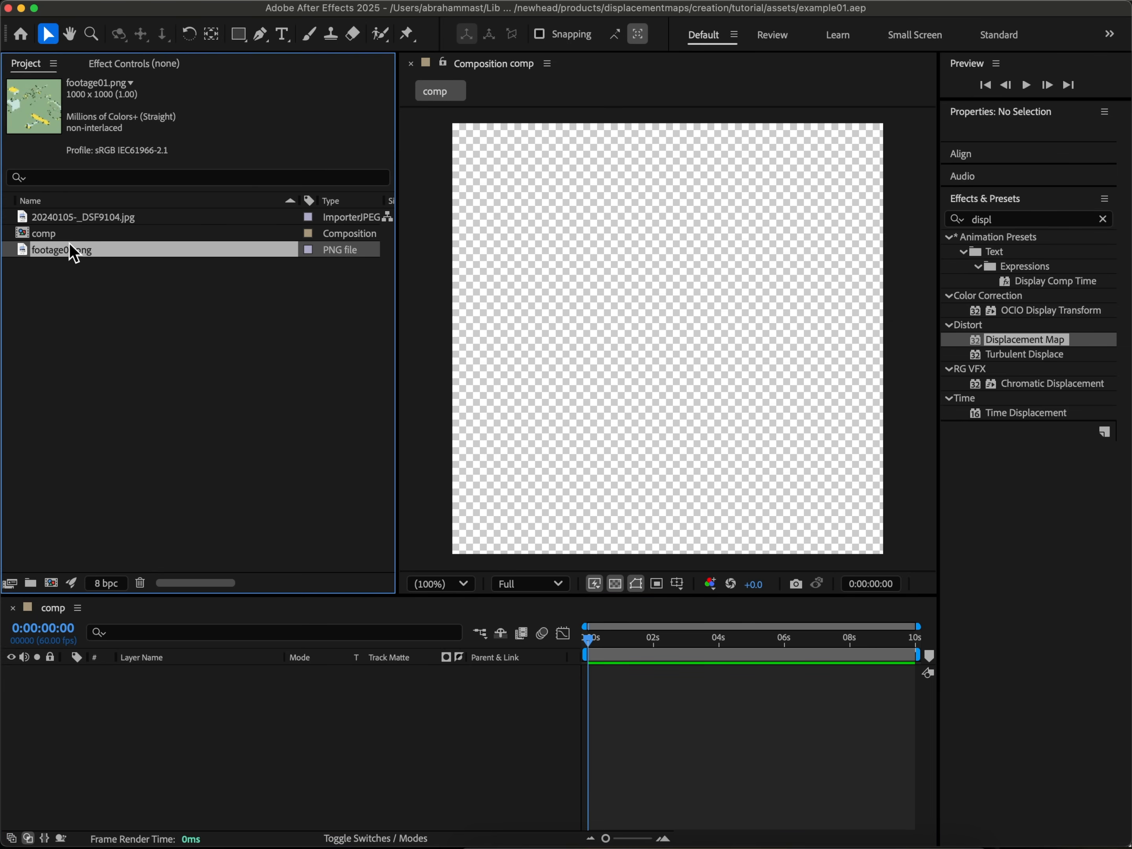
drag(63, 252, 582, 736)
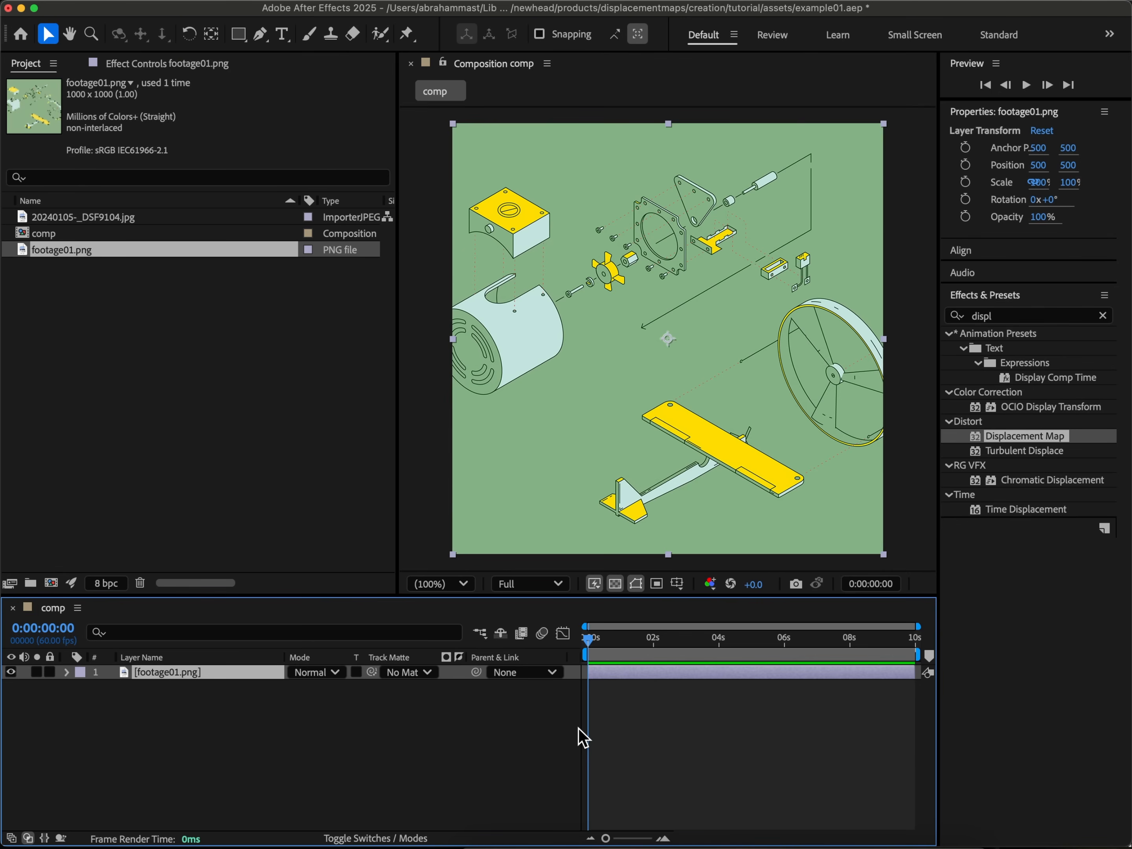
drag(133, 220, 216, 673)
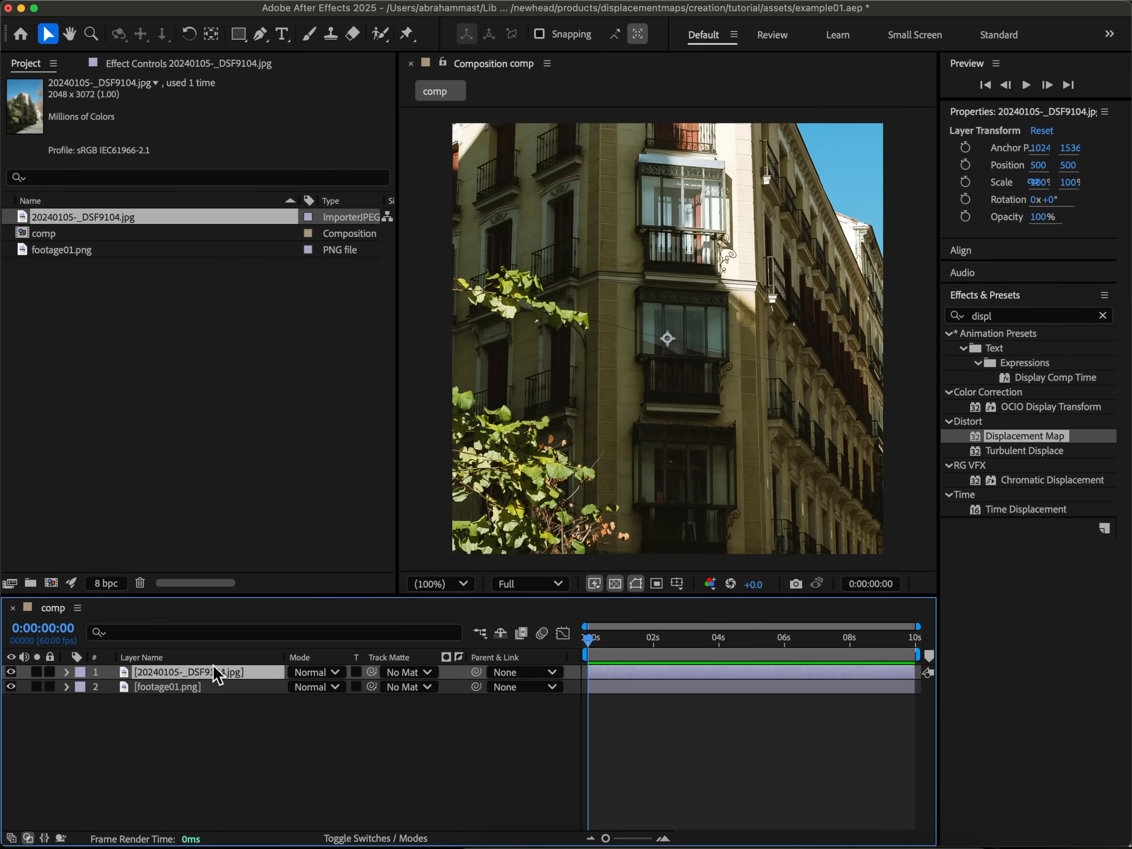
- Scale the photo layer down to 50% so it fills the comp's width
key(s)
drag(311, 687, 280, 689)
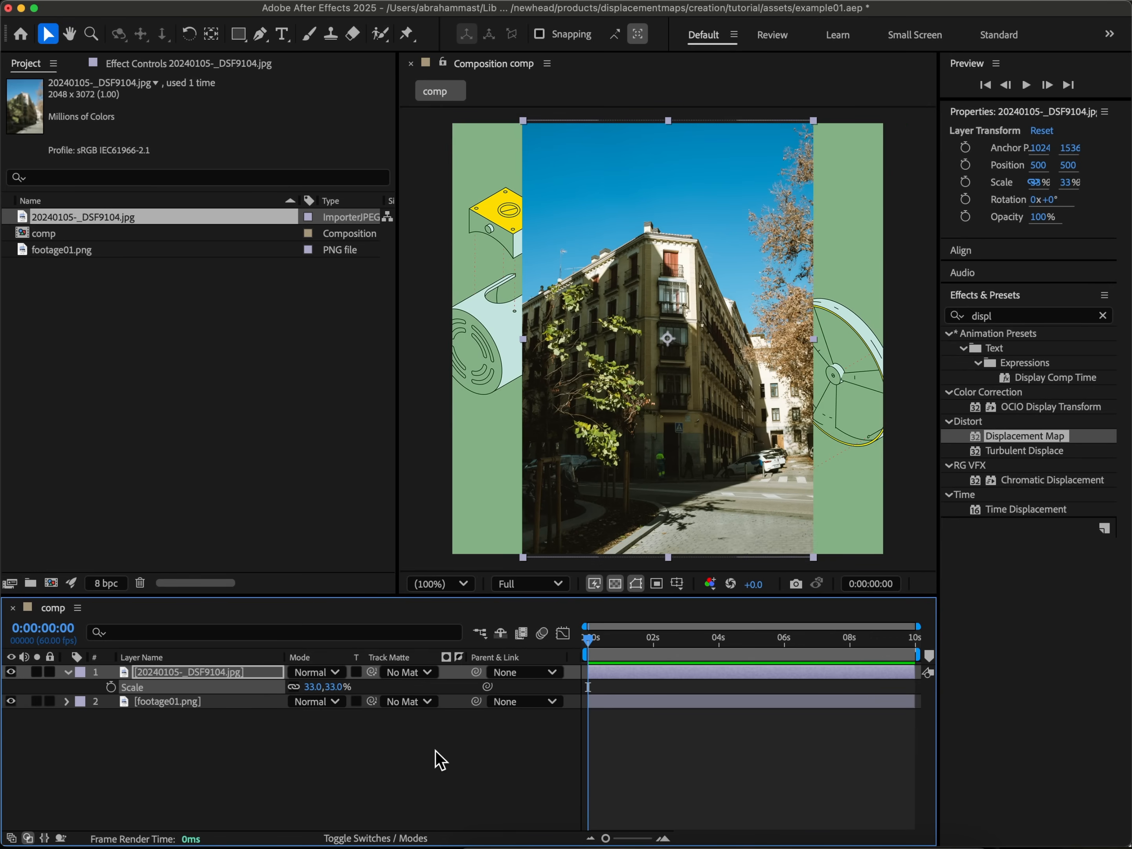
click(231, 701)
click(230, 677)
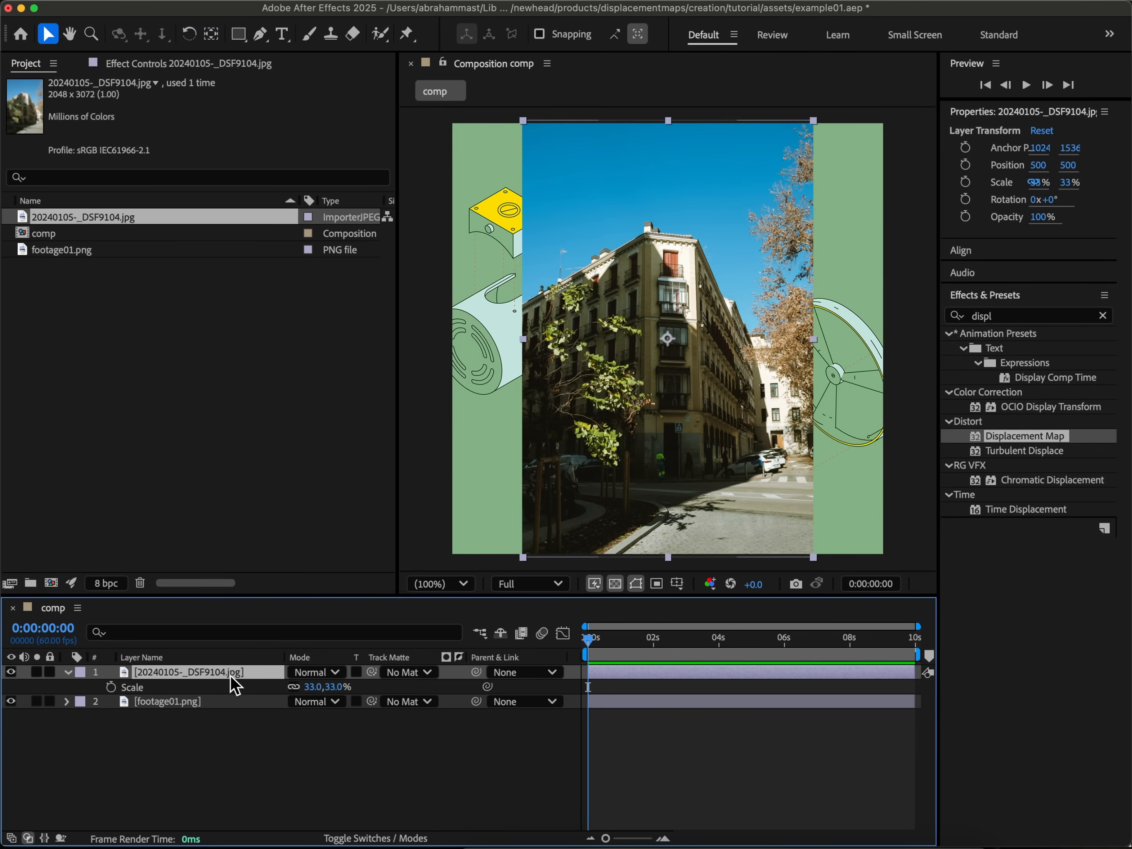
click(216, 701)
click(220, 674)
drag(311, 687, 328, 688)
- Pre-compose the photo layer as "displacement map" with all attributes moved into the new composition, and hide that layer
right_click(244, 680)
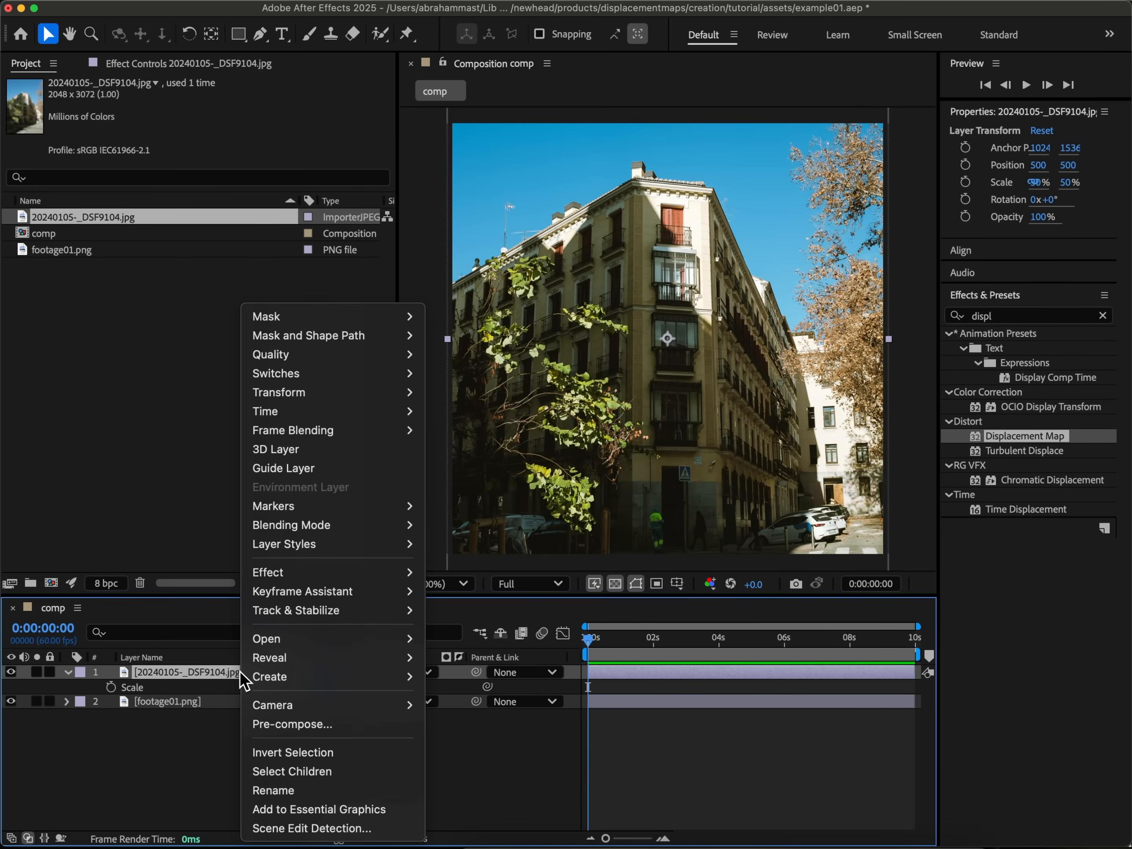
click(290, 725)
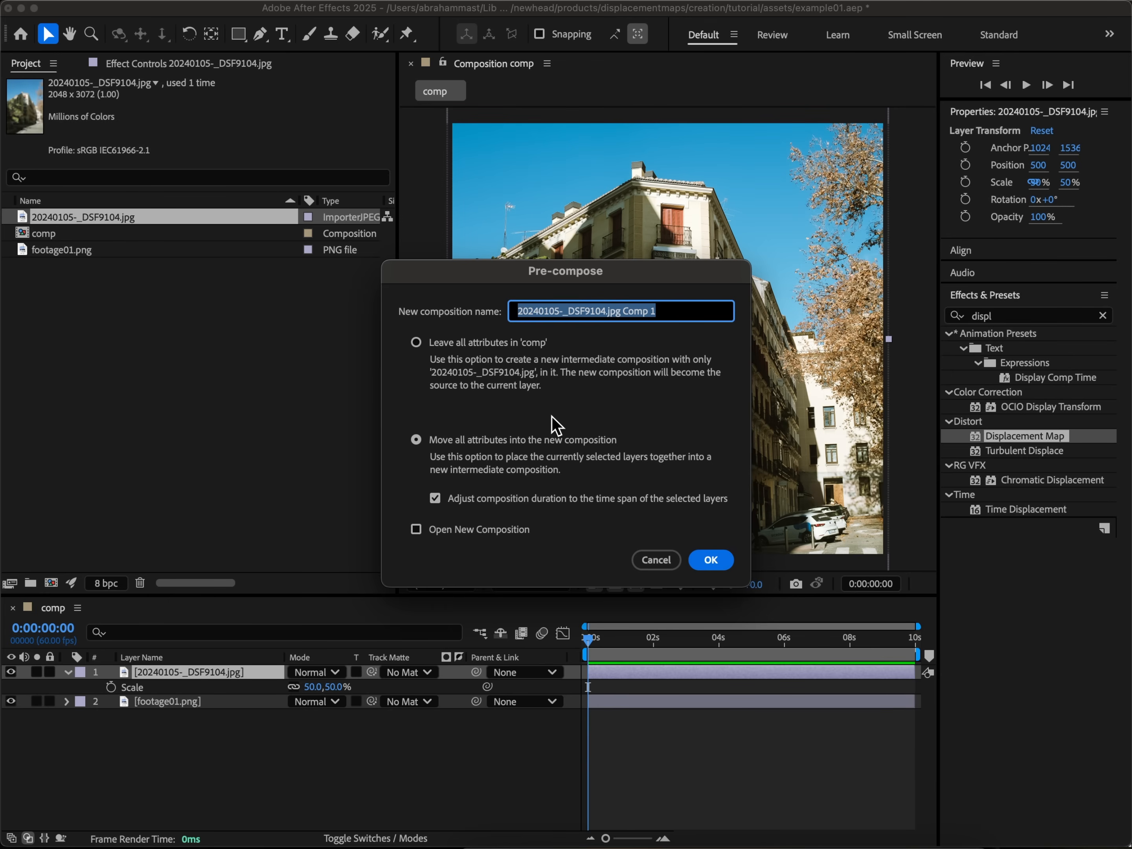
click(460, 442)
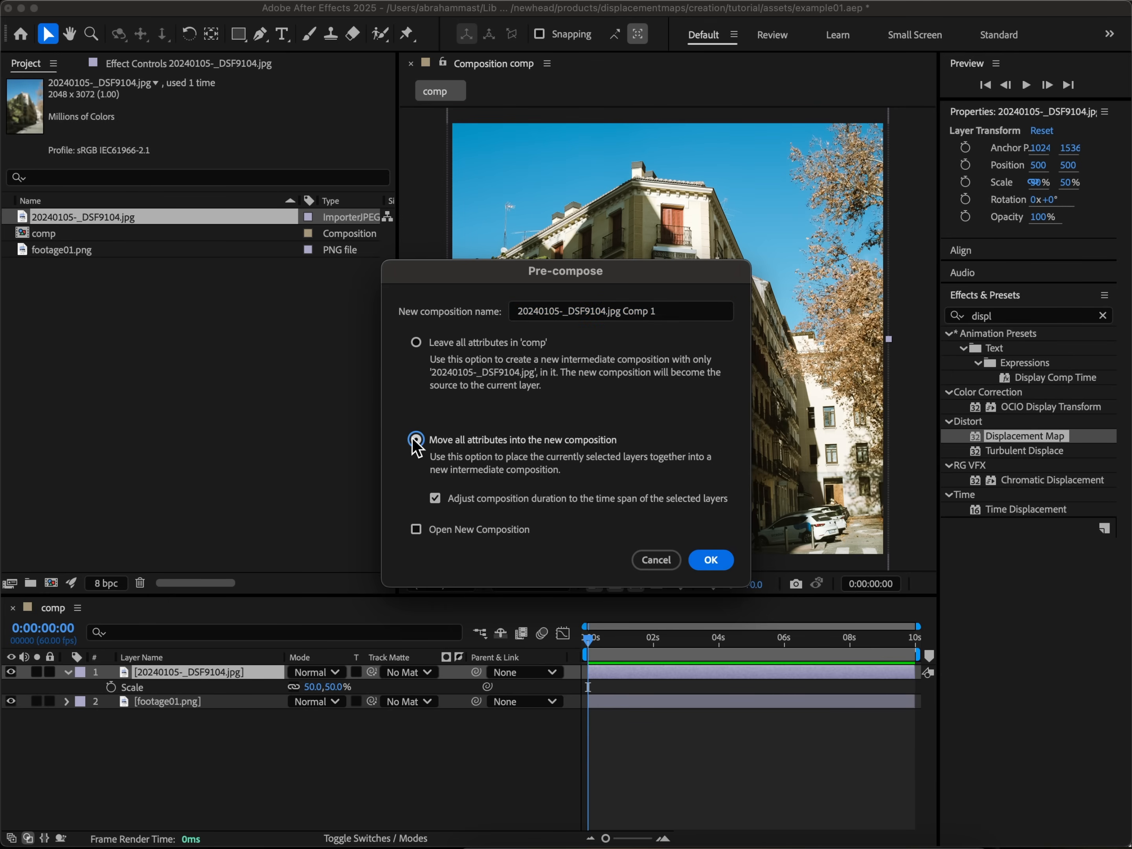
click(621, 313)
key(super+a)
text(disp)
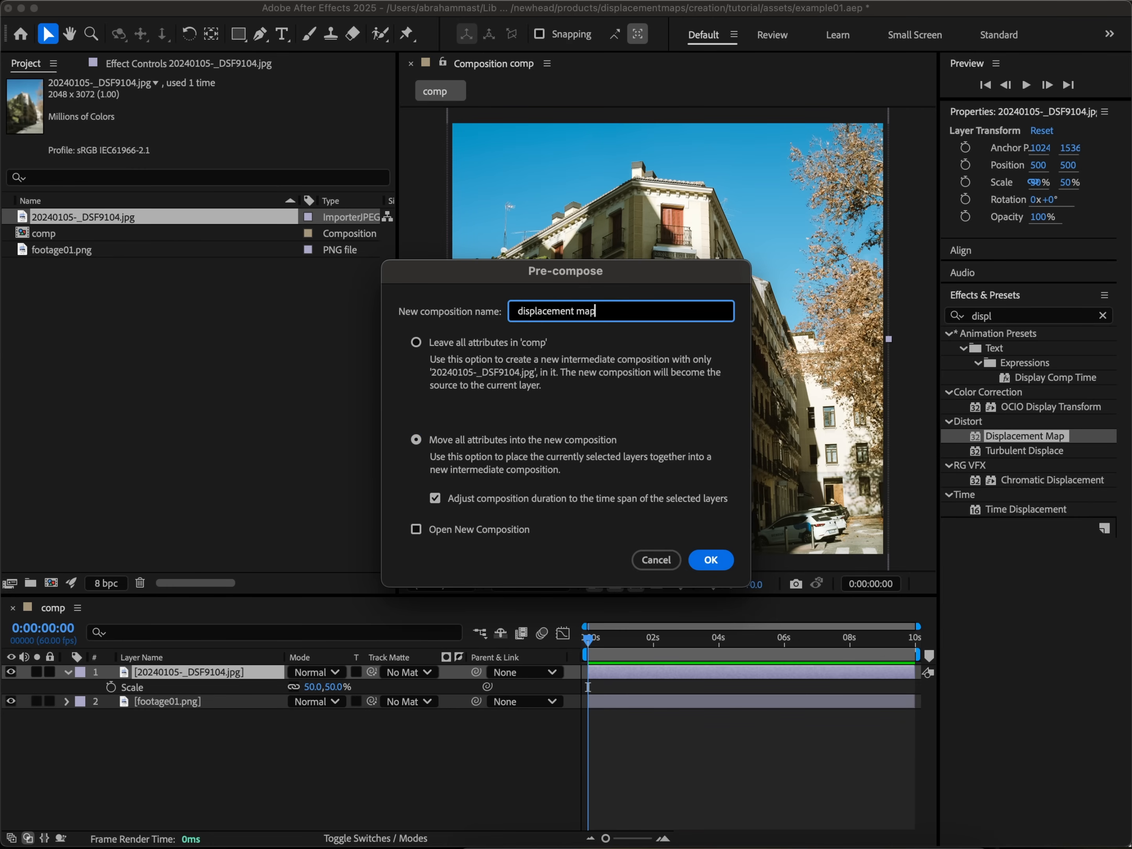
click(714, 561)
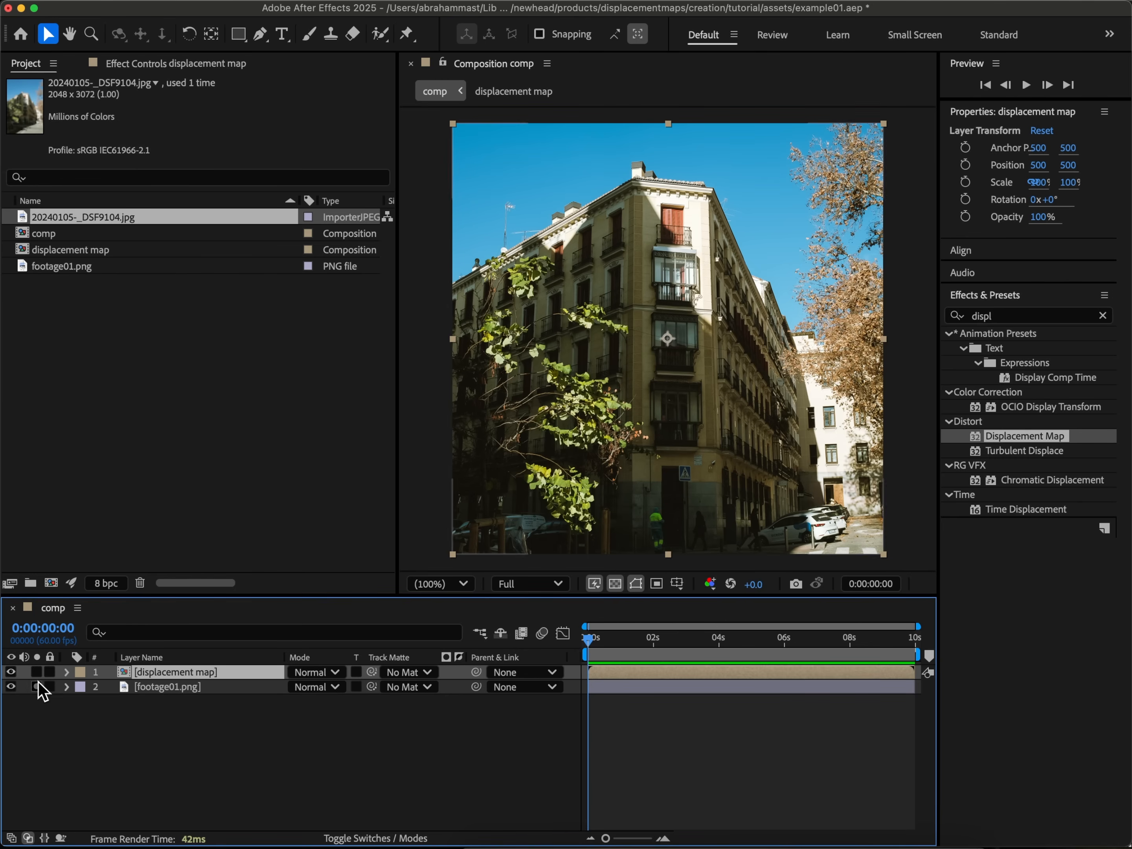
click(11, 672)
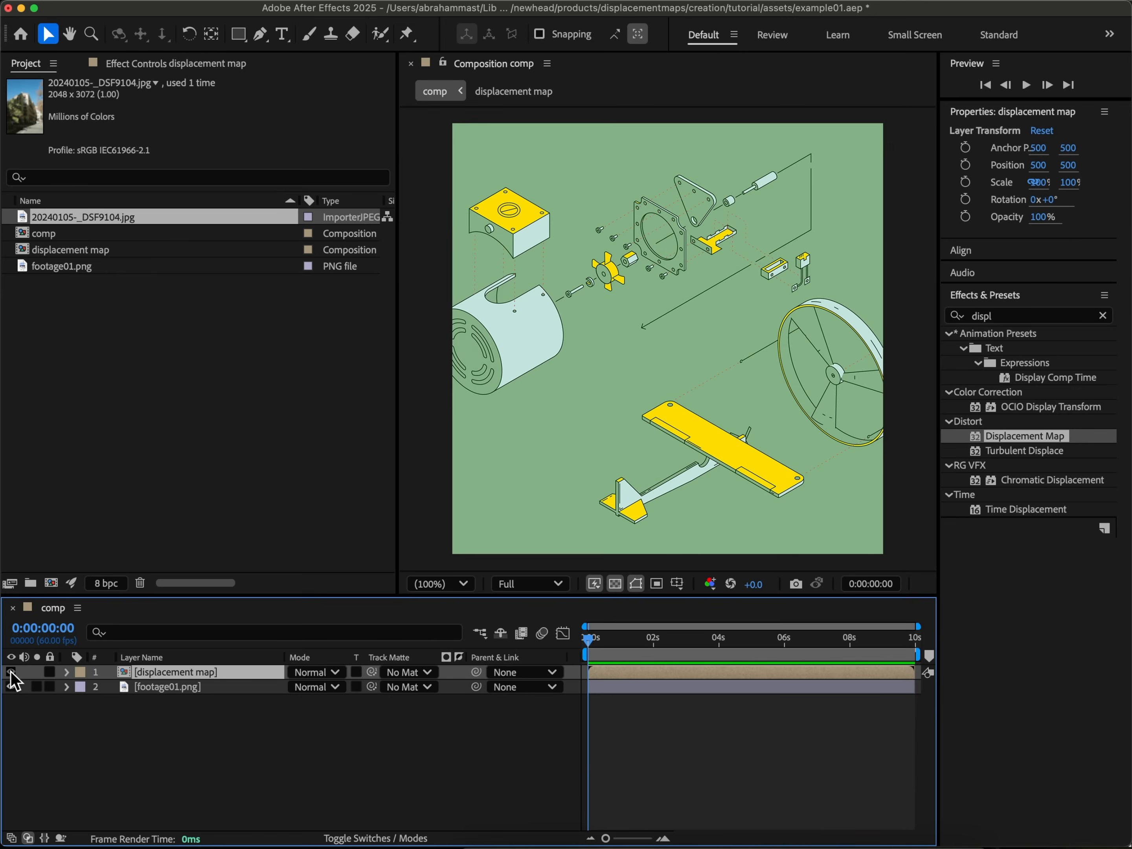
- Apply the Displacement Map effect to the footage01.png layer and set its Max Vertical Displacement to 0
click(161, 687)
click(189, 63)
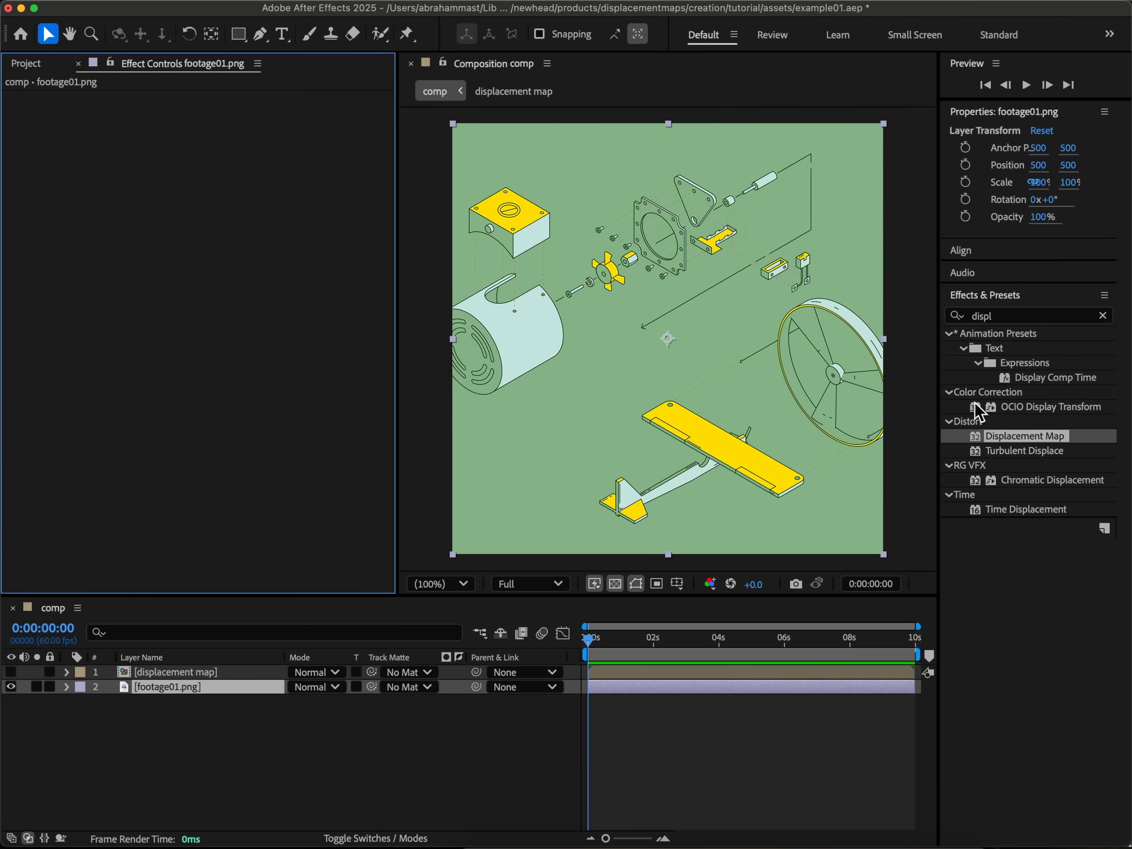
drag(1037, 440, 236, 701)
click(223, 171)
key(Return)
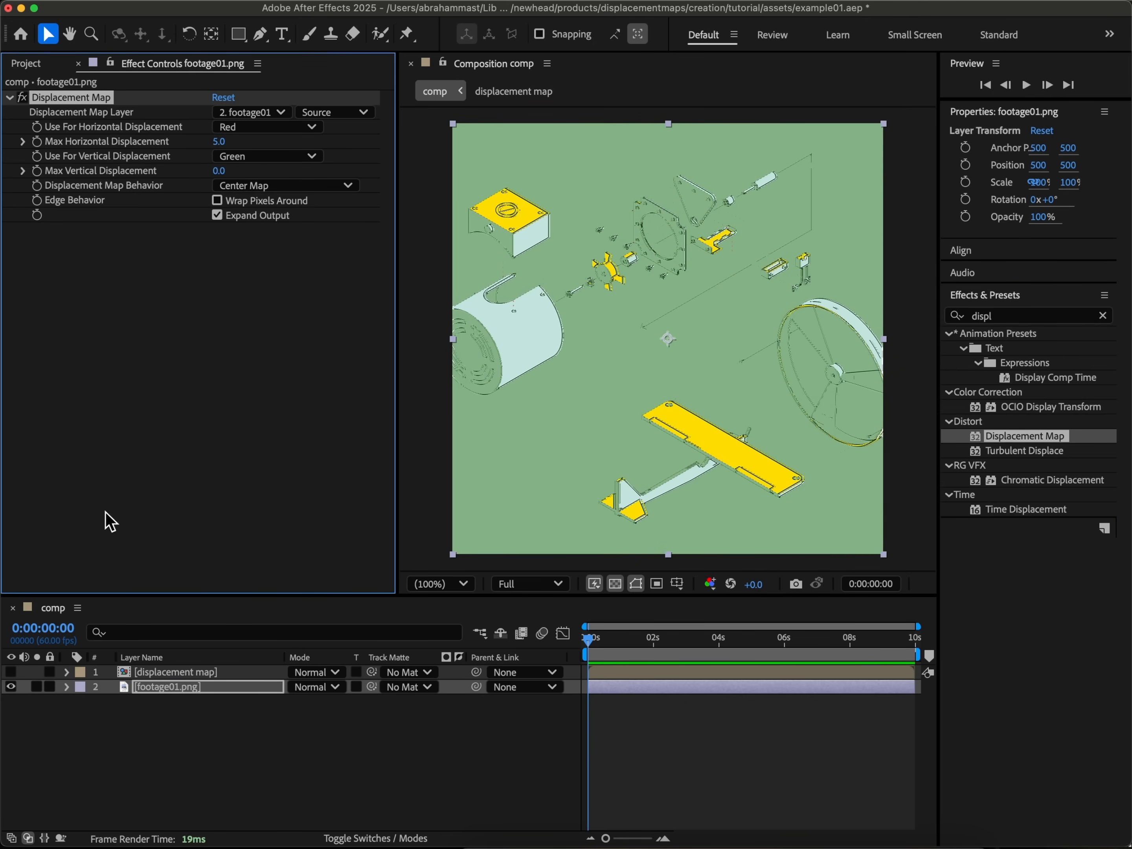
- Try the Blue channel for horizontal displacement on footage01.png with a stronger maximum displacement
click(11, 672)
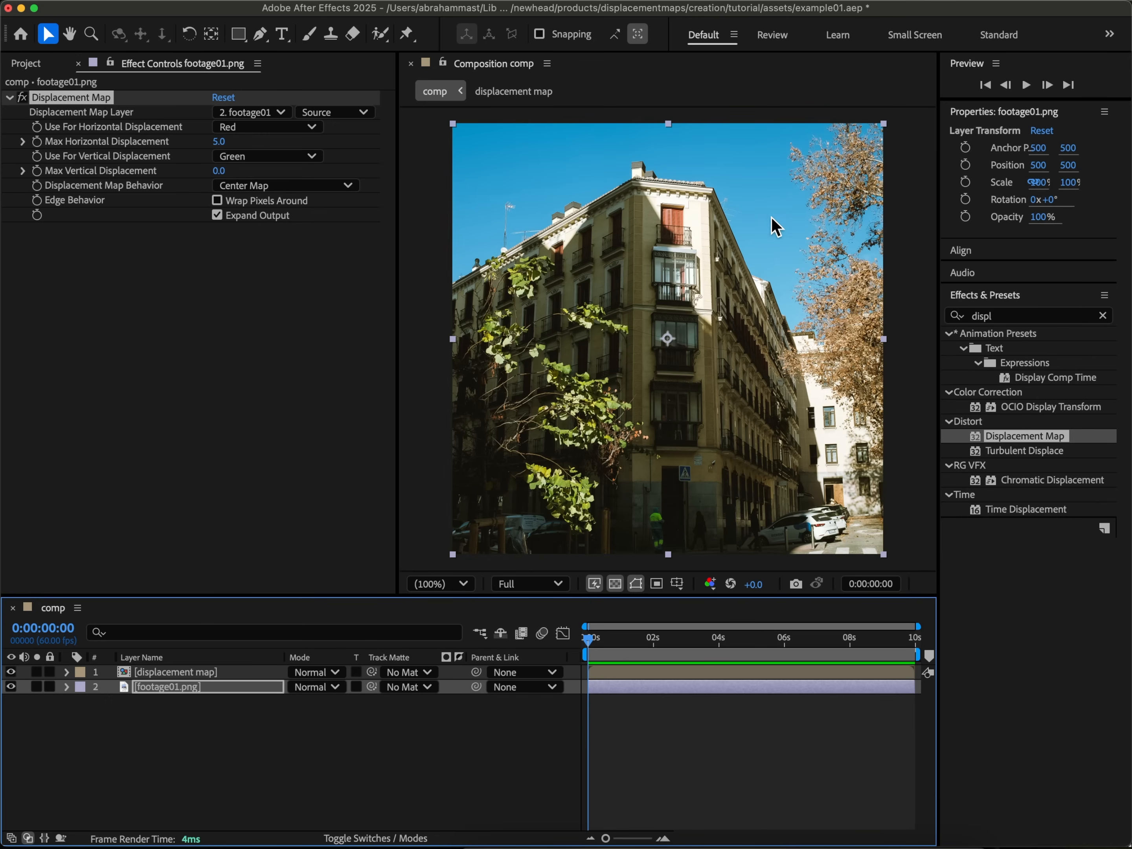
click(11, 672)
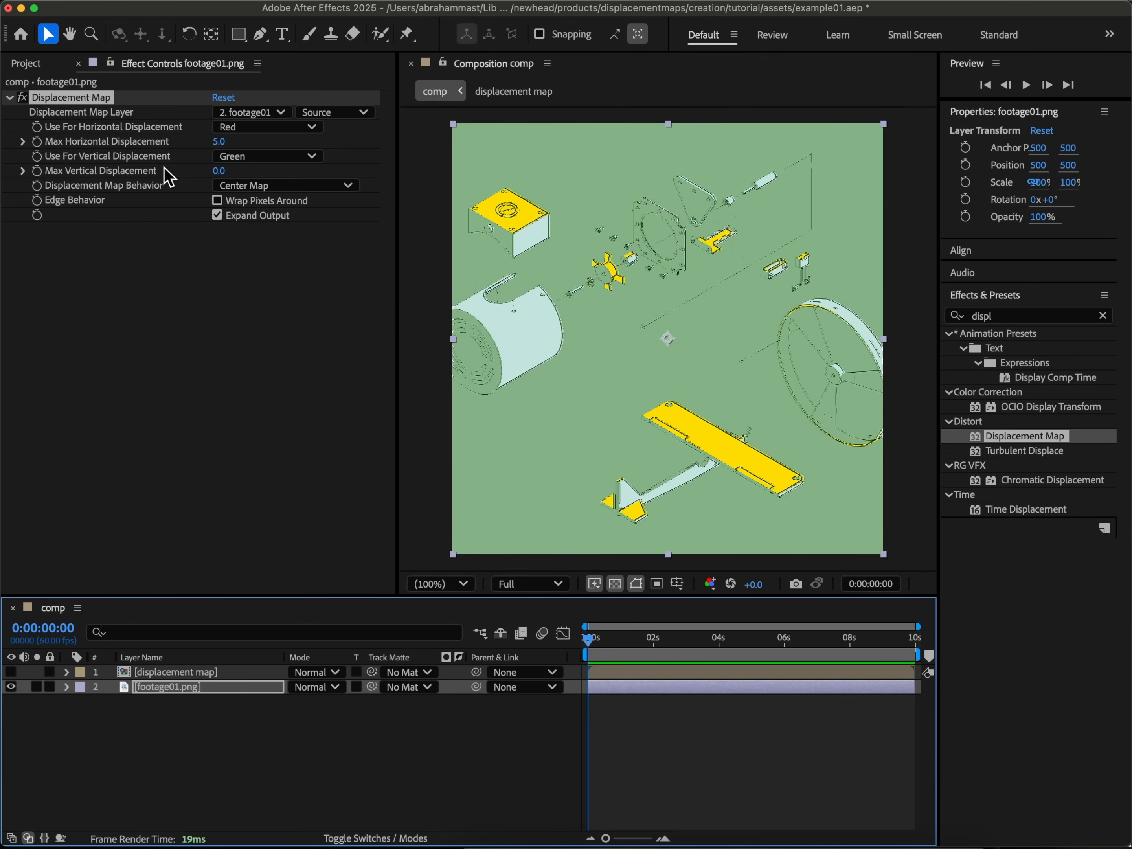
click(250, 130)
click(247, 183)
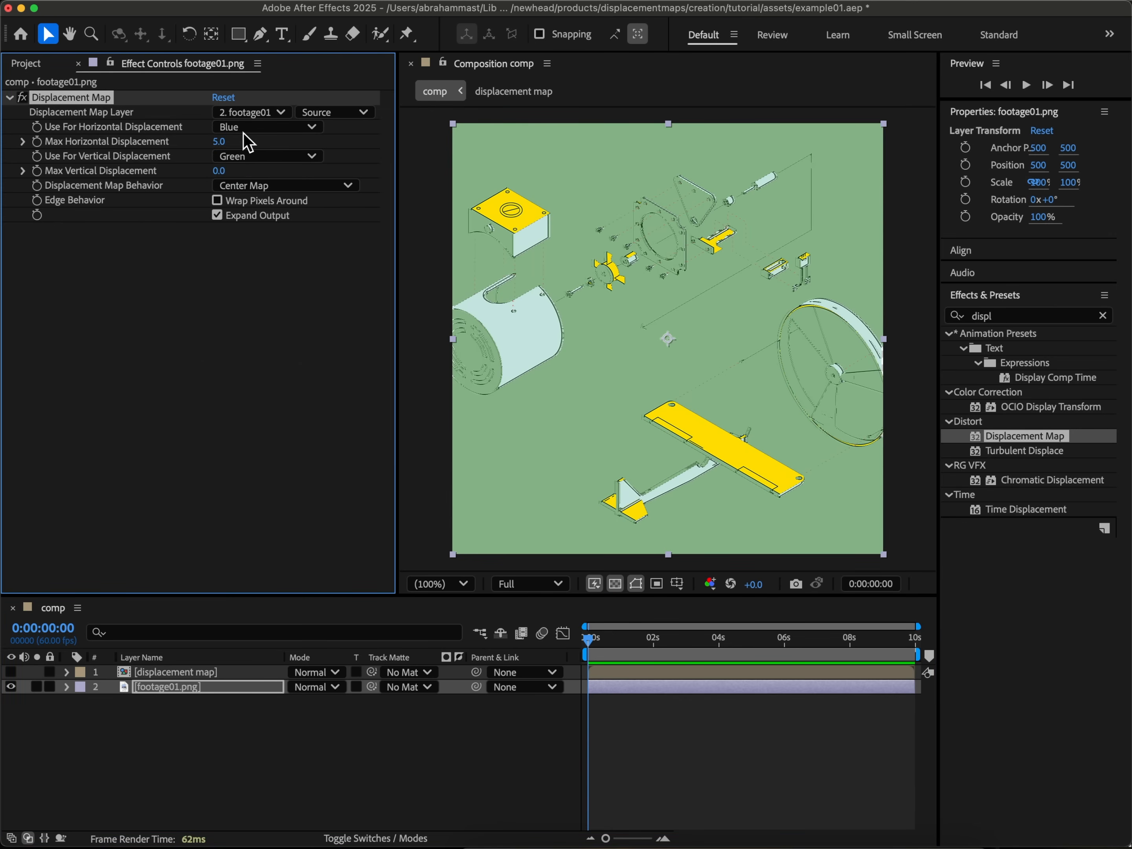
drag(214, 148, 265, 128)
- Choose the displacement map layer as the effect's map source and try different maximum horizontal displacements
click(261, 117)
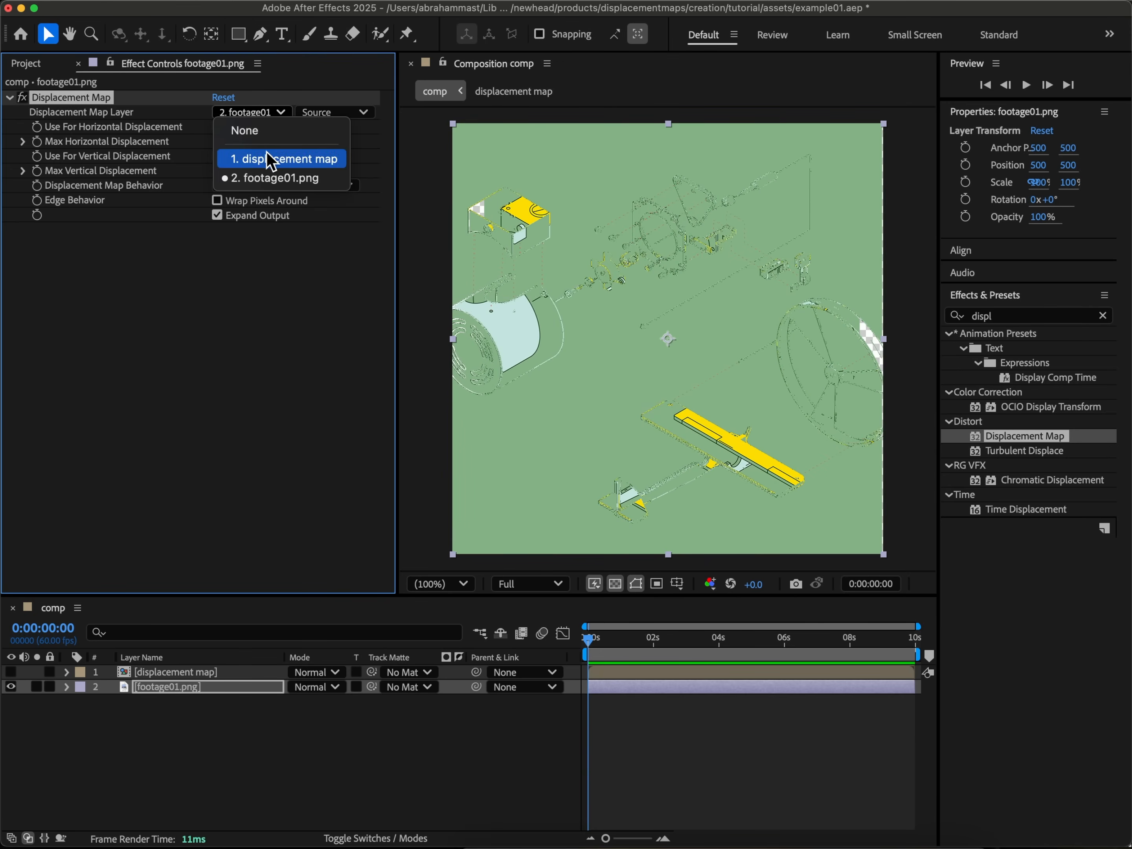
click(264, 163)
drag(222, 141, 66, 150)
drag(226, 142, 301, 176)
- Try the Green channel for horizontal displacement with a maximum of about -211
click(274, 129)
click(251, 171)
drag(225, 142, 126, 157)
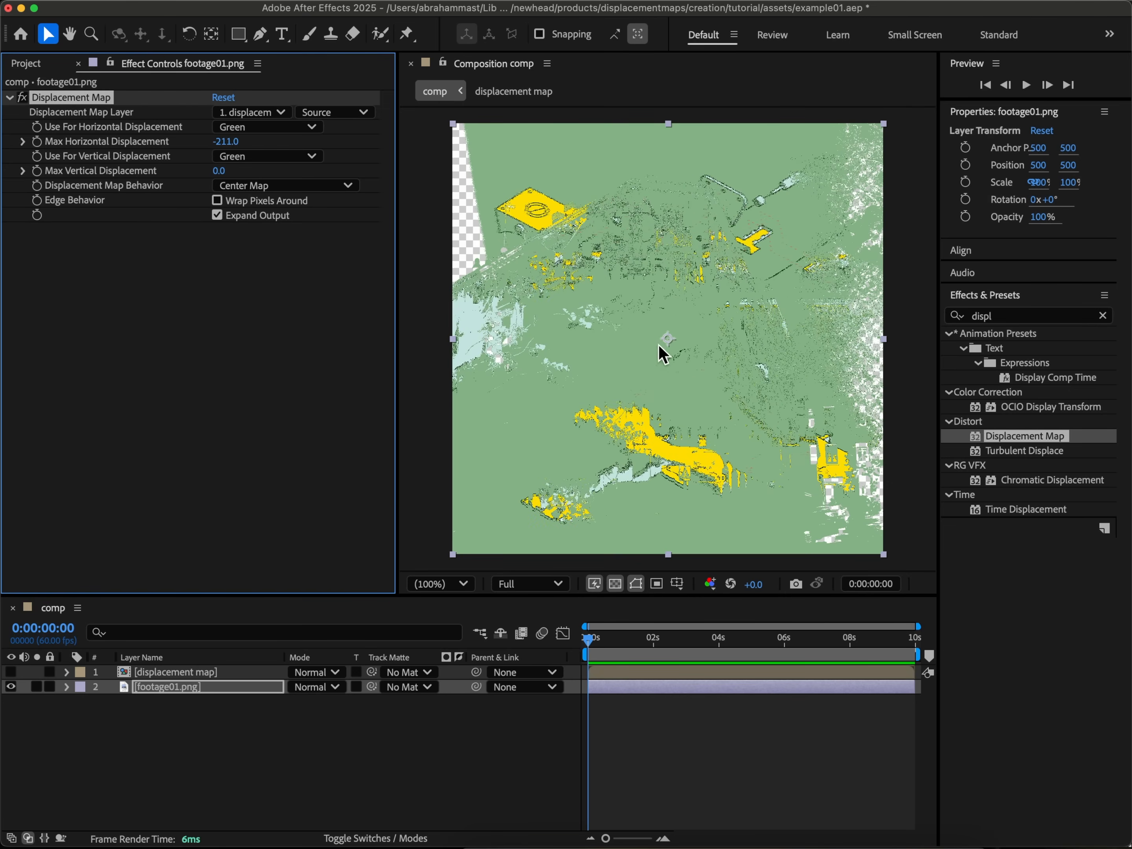
- Set the horizontal displacement channel to Red and the Max Horizontal Displacement to 0
click(307, 127)
click(291, 147)
mouse_move(230, 142)
mouse_down()
mouse_move(246, 142)
mouse_move(86, 137)
mouse_move(228, 142)
mouse_up()
click(226, 142)
key(Return)
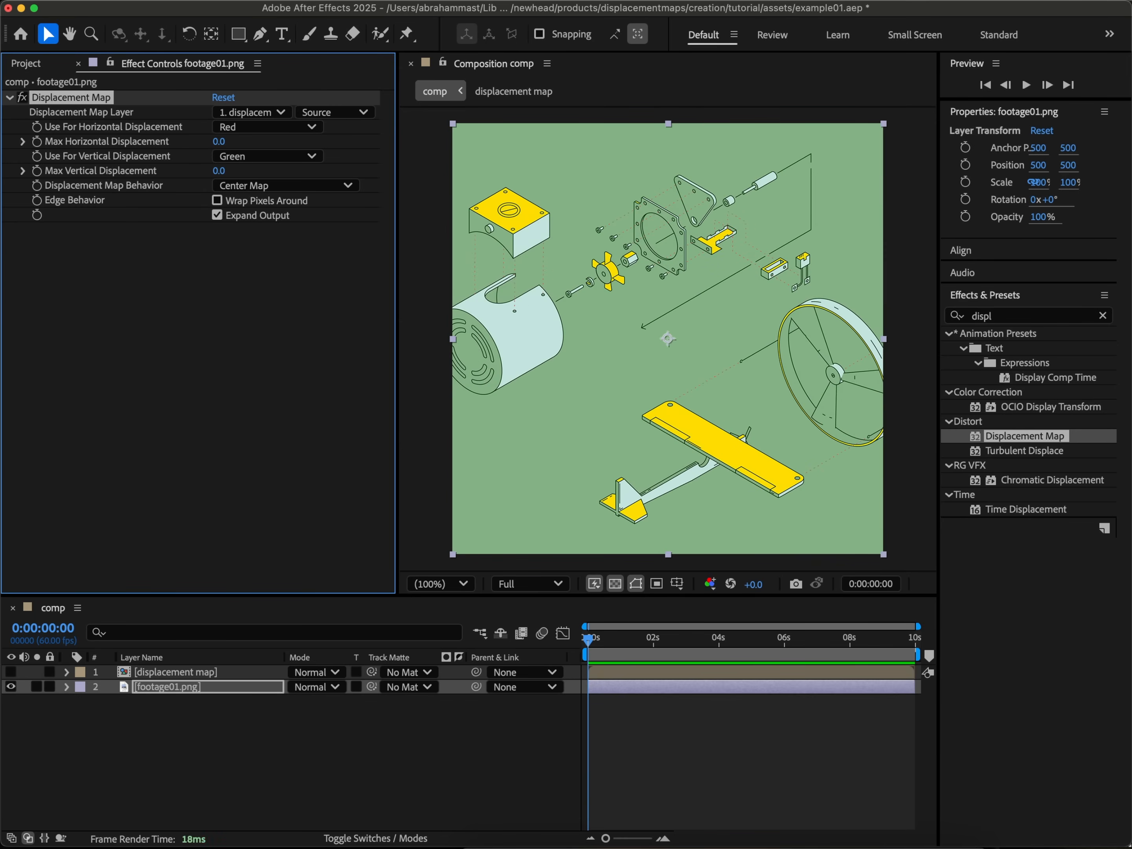
- Try the Blue and Green channels for vertical displacement with a Max Vertical Displacement of about 12
click(250, 157)
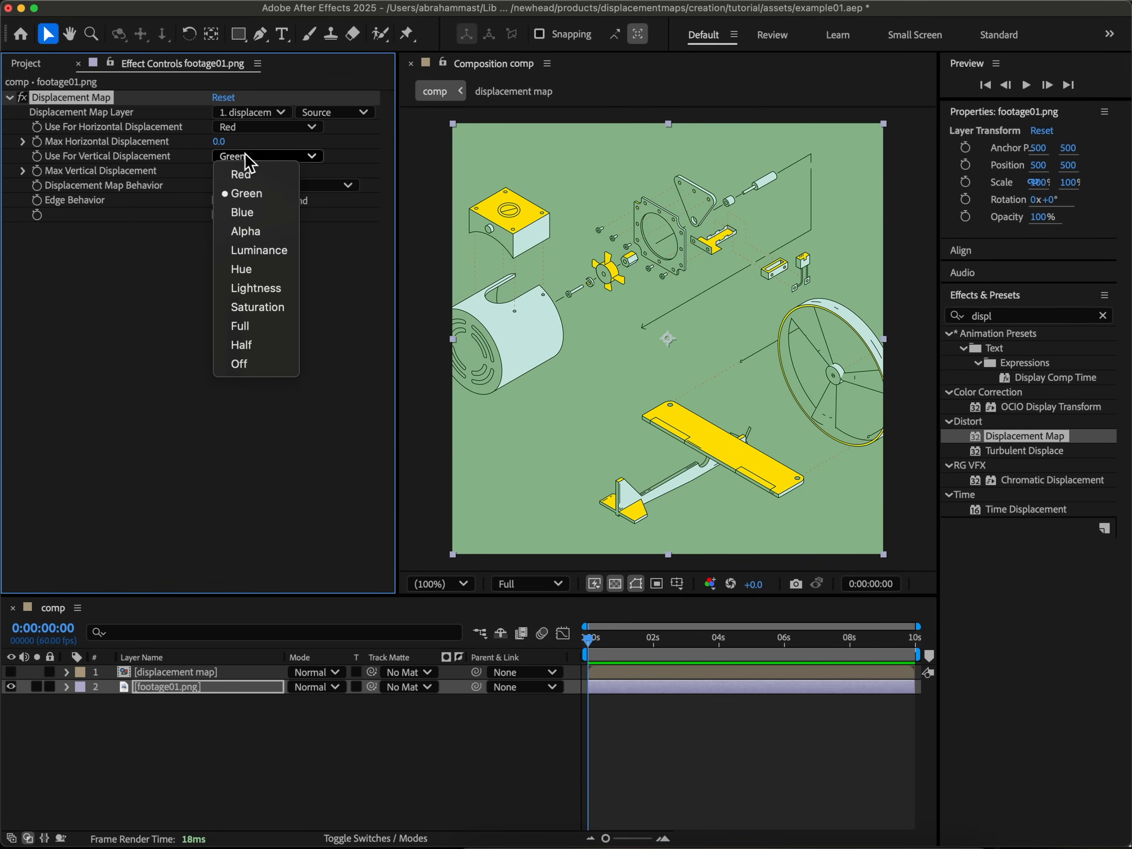
click(256, 212)
drag(223, 170, 182, 177)
click(258, 158)
click(258, 191)
click(234, 156)
click(240, 211)
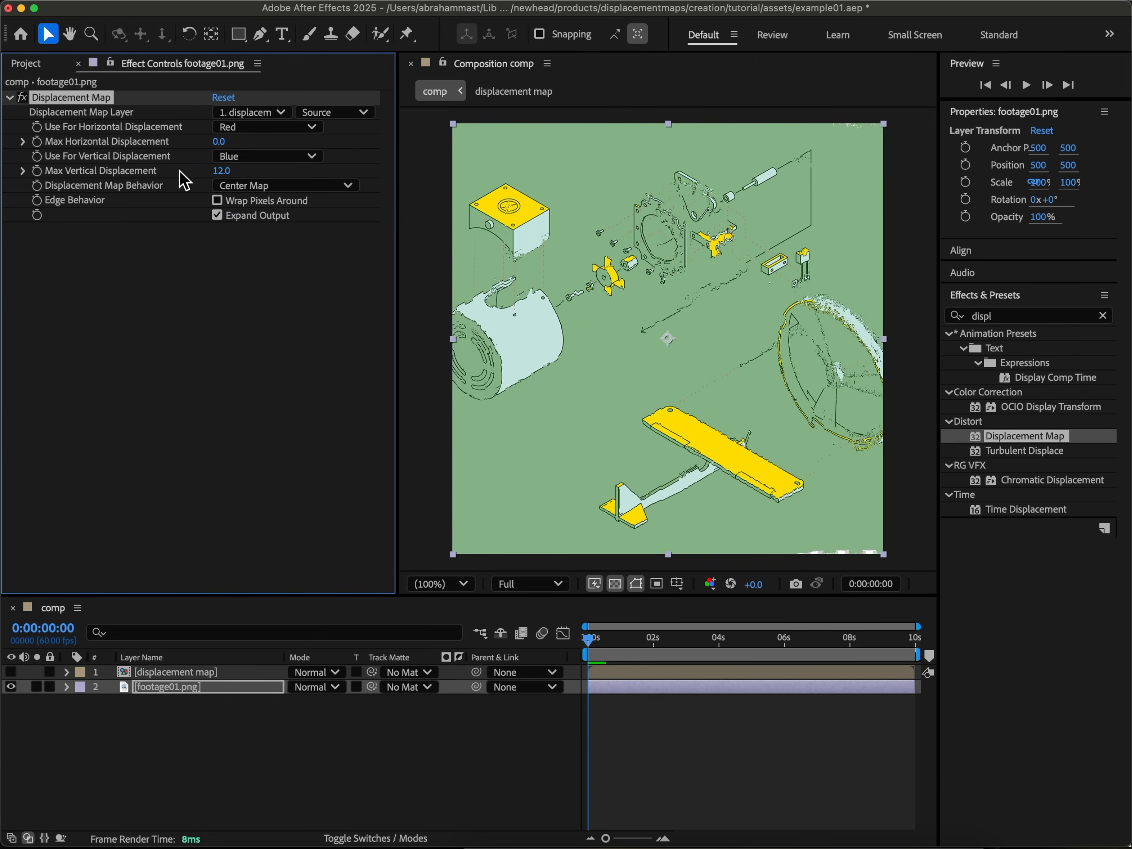
- Set vertical displacement to the Red channel with a maximum of 0, and adjust the Max Horizontal Displacement
click(252, 157)
click(224, 172)
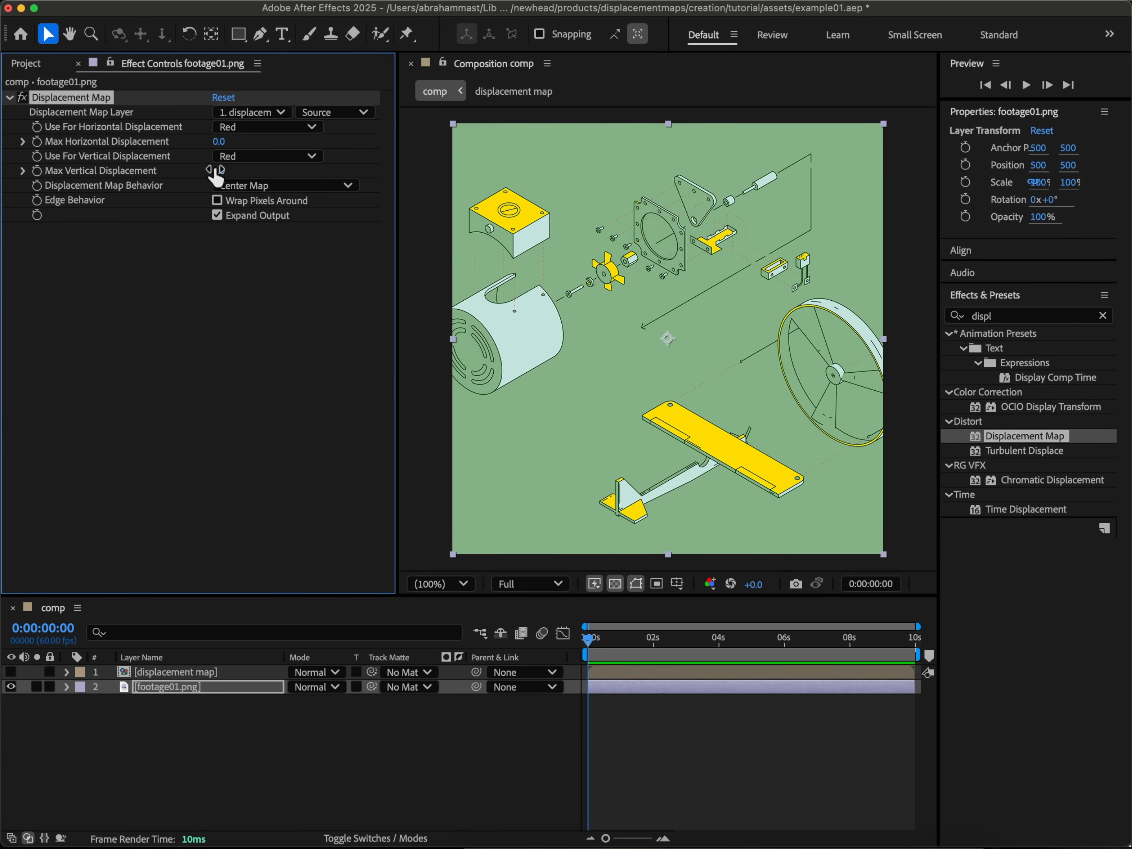
click(256, 156)
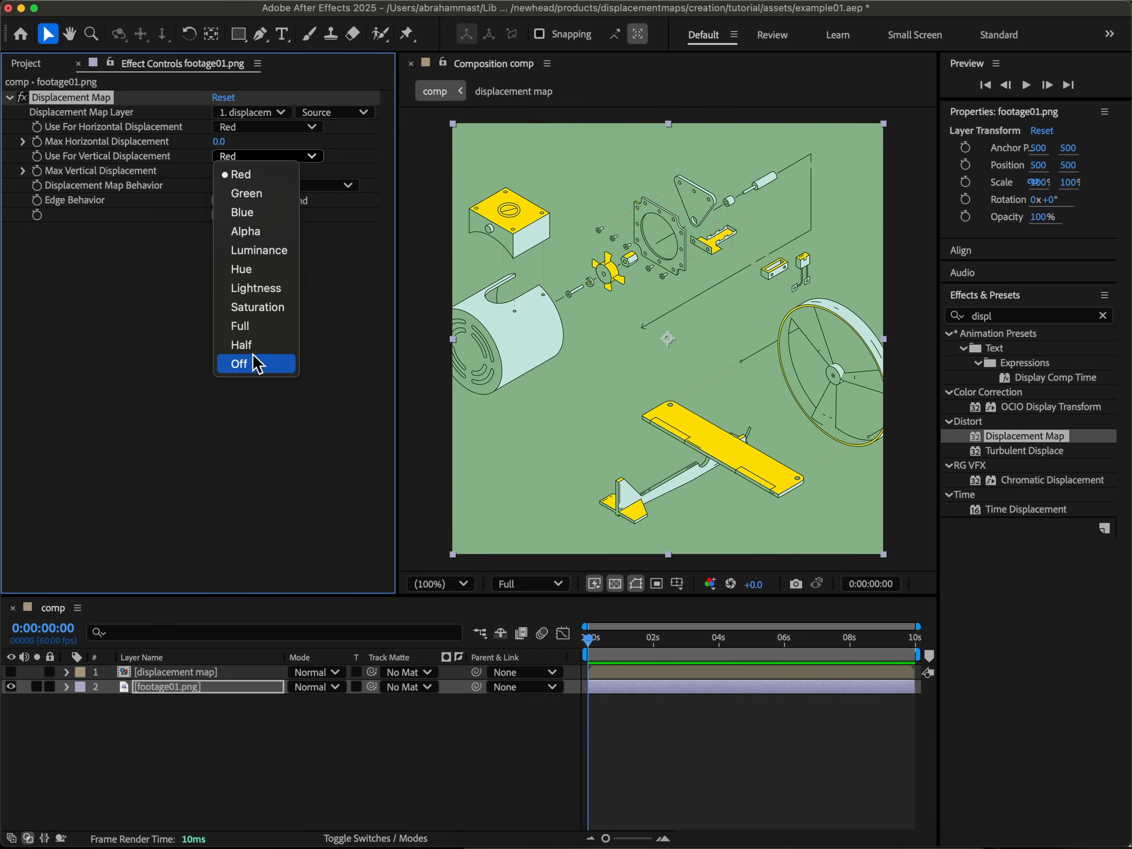
click(164, 313)
drag(219, 143, 362, 159)
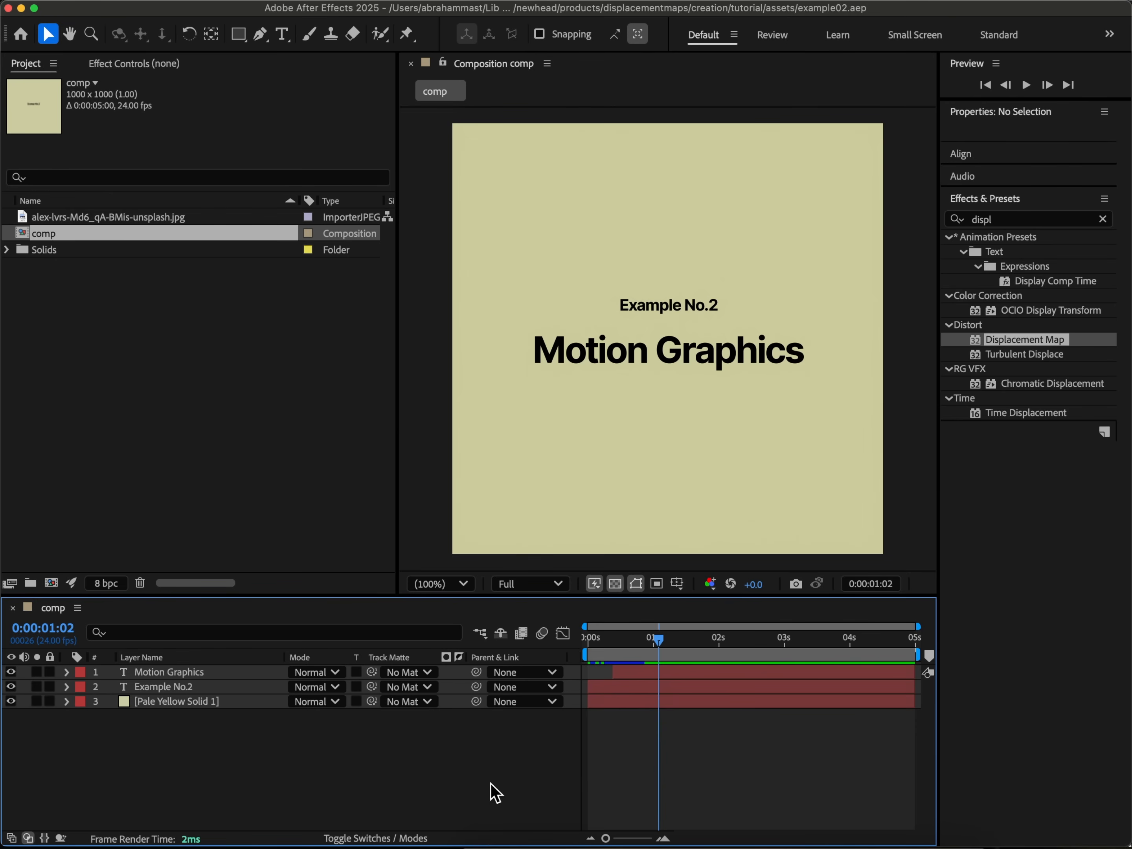
- In the example02.aep project, add the alex-lvrs-Md6_qA-BMis-unsplash.jpg texture as the top layer of the comp
click(142, 202)
click(119, 200)
drag(120, 217, 214, 669)
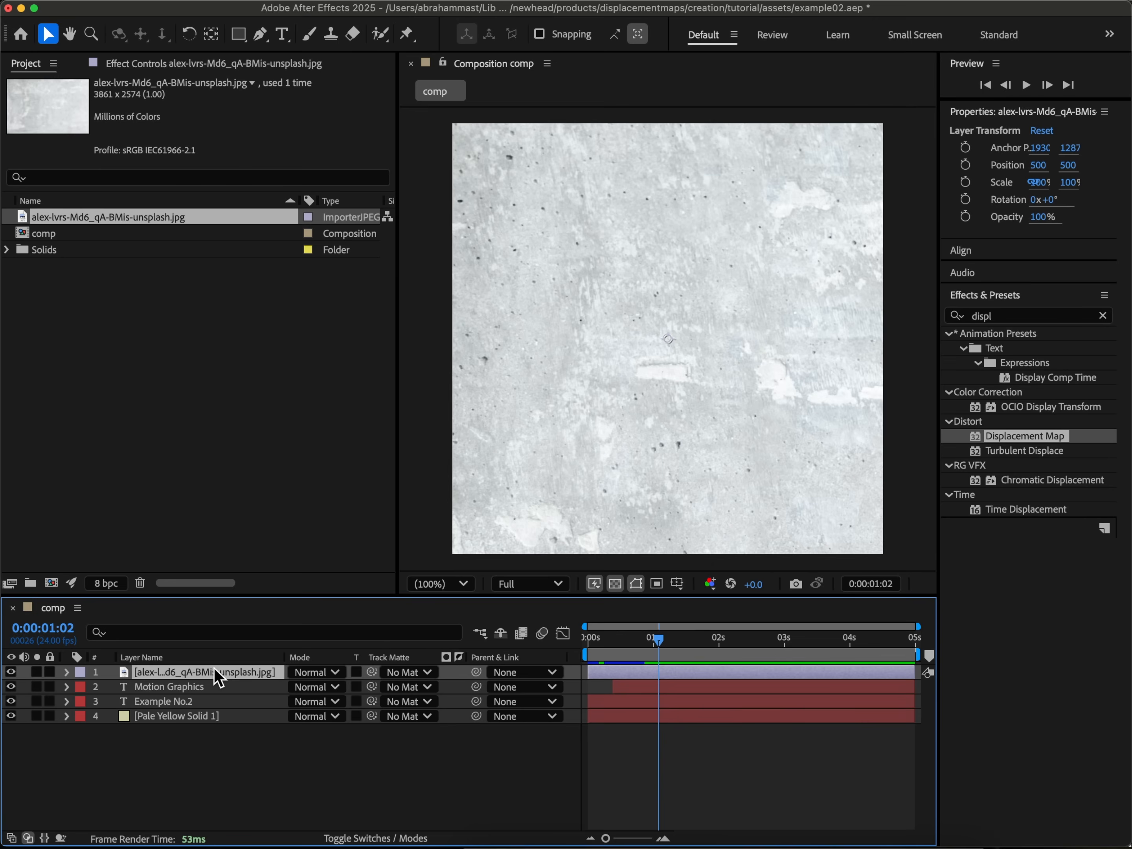
- Pre-compose the texture layer as "animated displacement" with all attributes moved into the new composition
right_click(271, 673)
click(311, 731)
text(animated displacement)
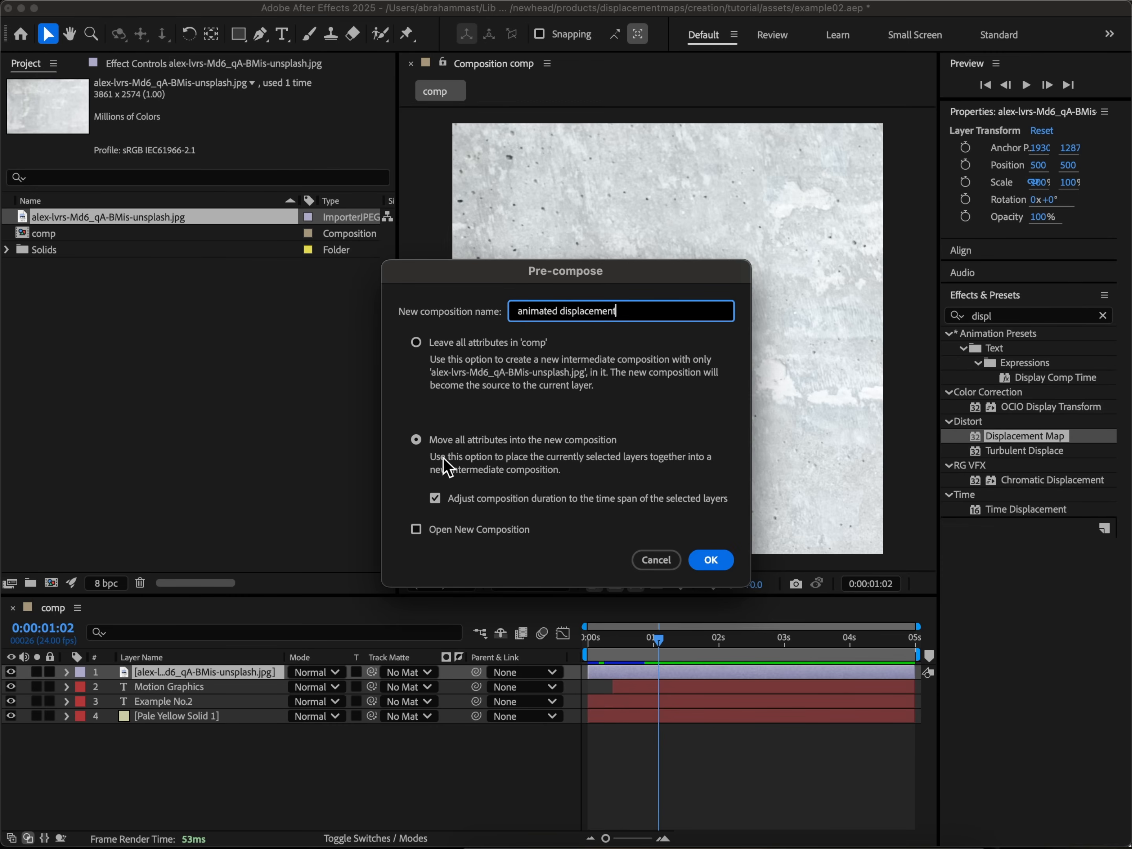
click(707, 562)
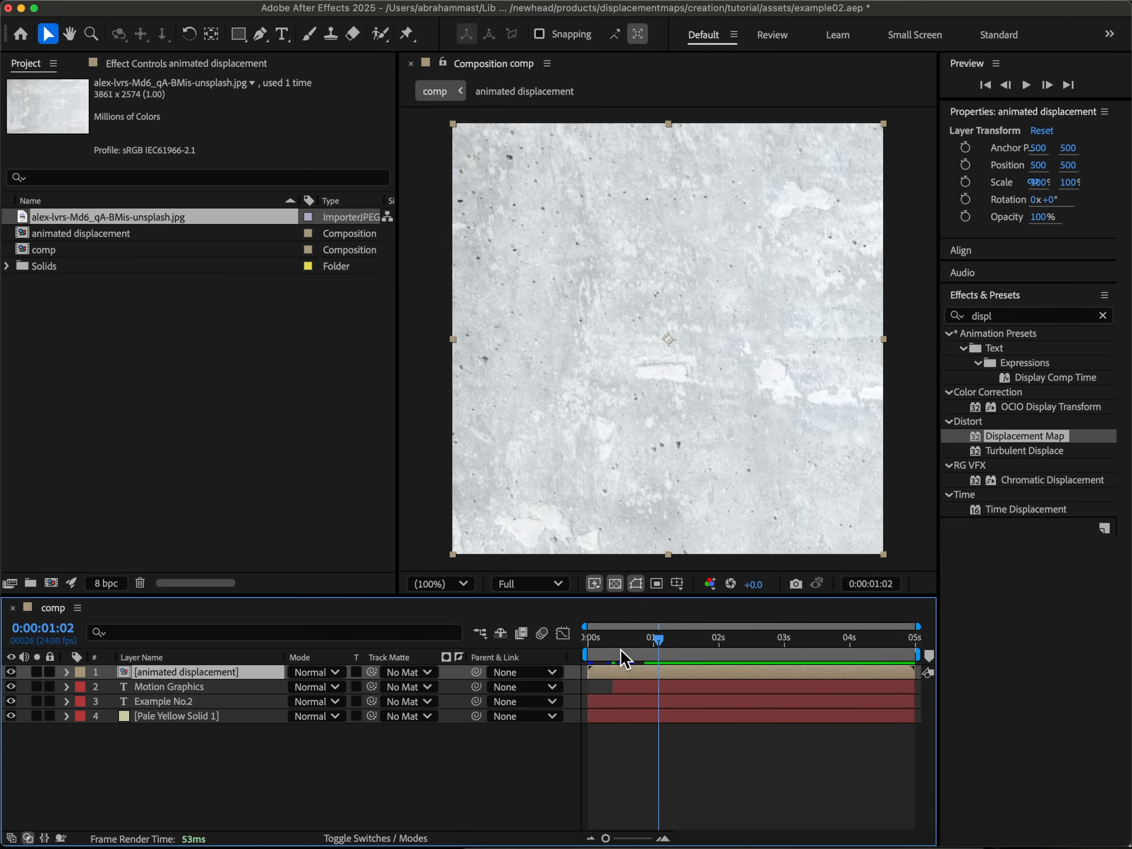
- In the animated displacement composition, add the expression wiggle(24,600) to the texture layer's Position
double_click(209, 672)
click(67, 673)
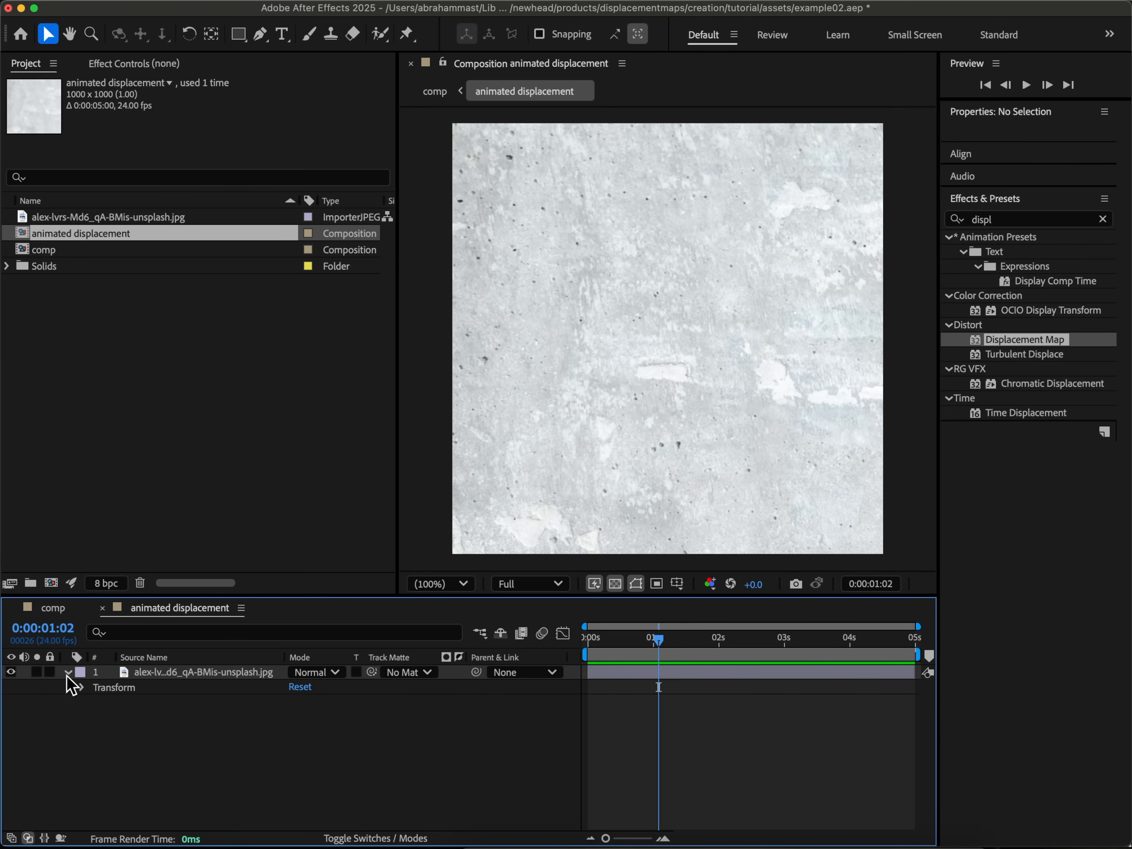
click(81, 688)
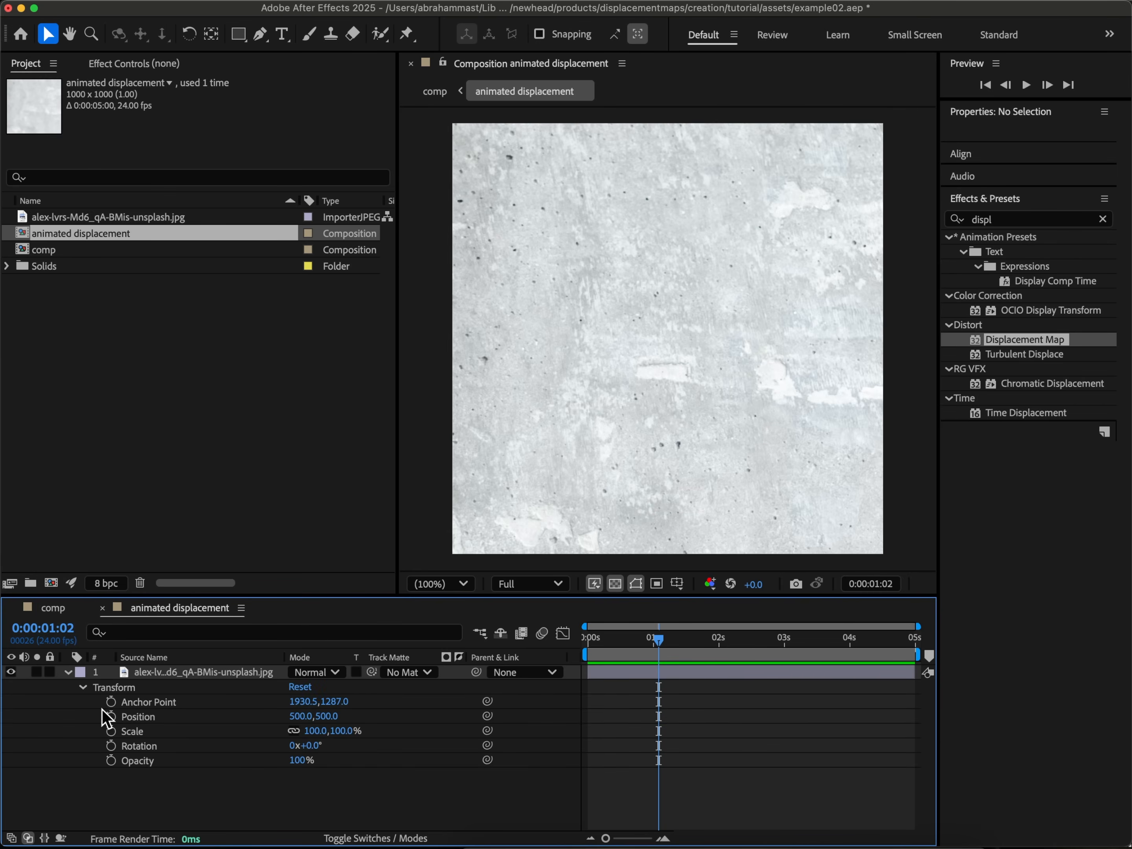
drag(612, 645, 499, 634)
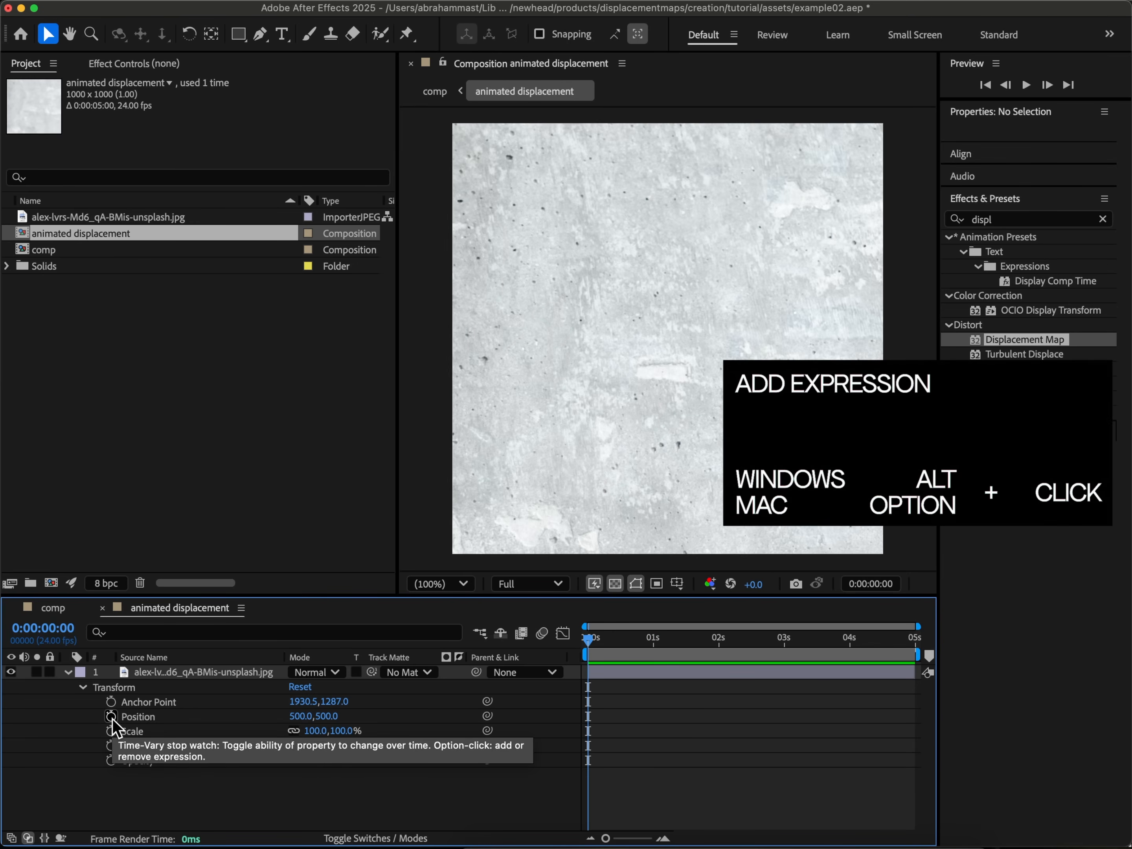
alt+click(110, 717)
text(wiggle(24,600)
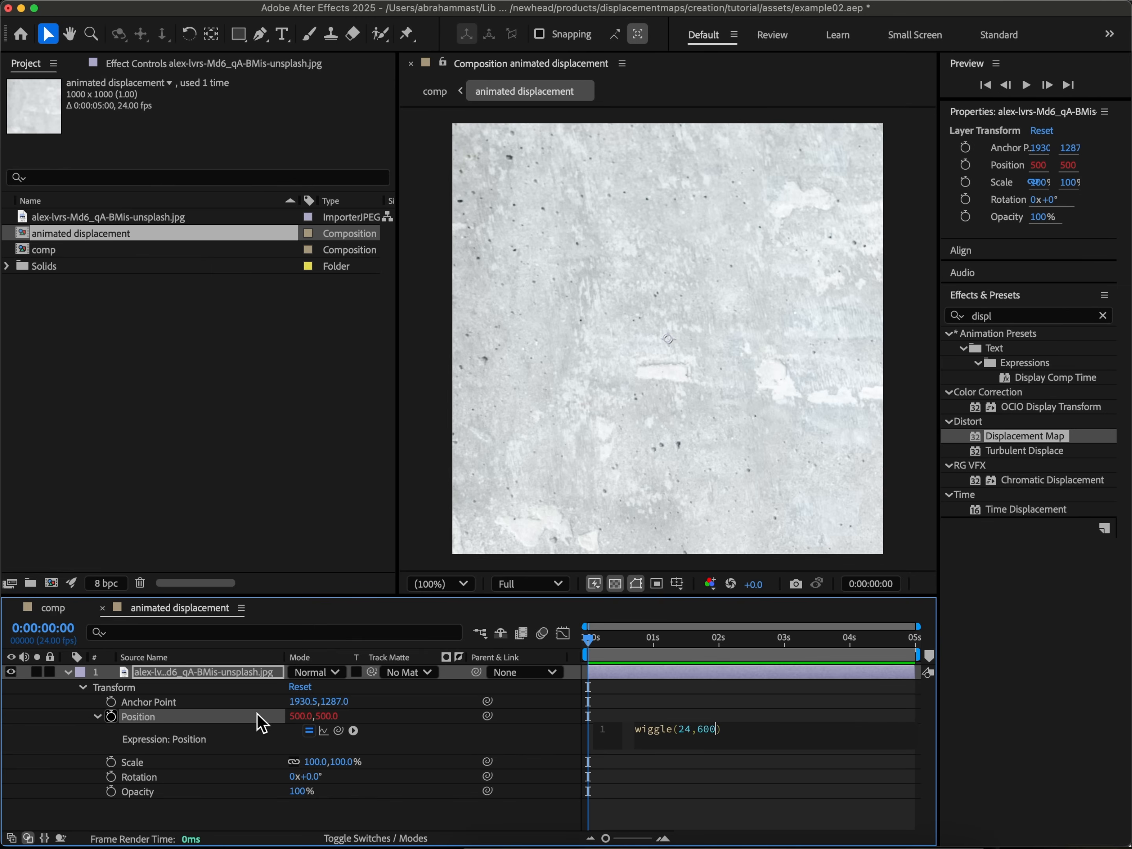
click(794, 815)
- View the composition at 12.5% magnification and scrub through the first second to examine the texture's wiggle motion
click(452, 586)
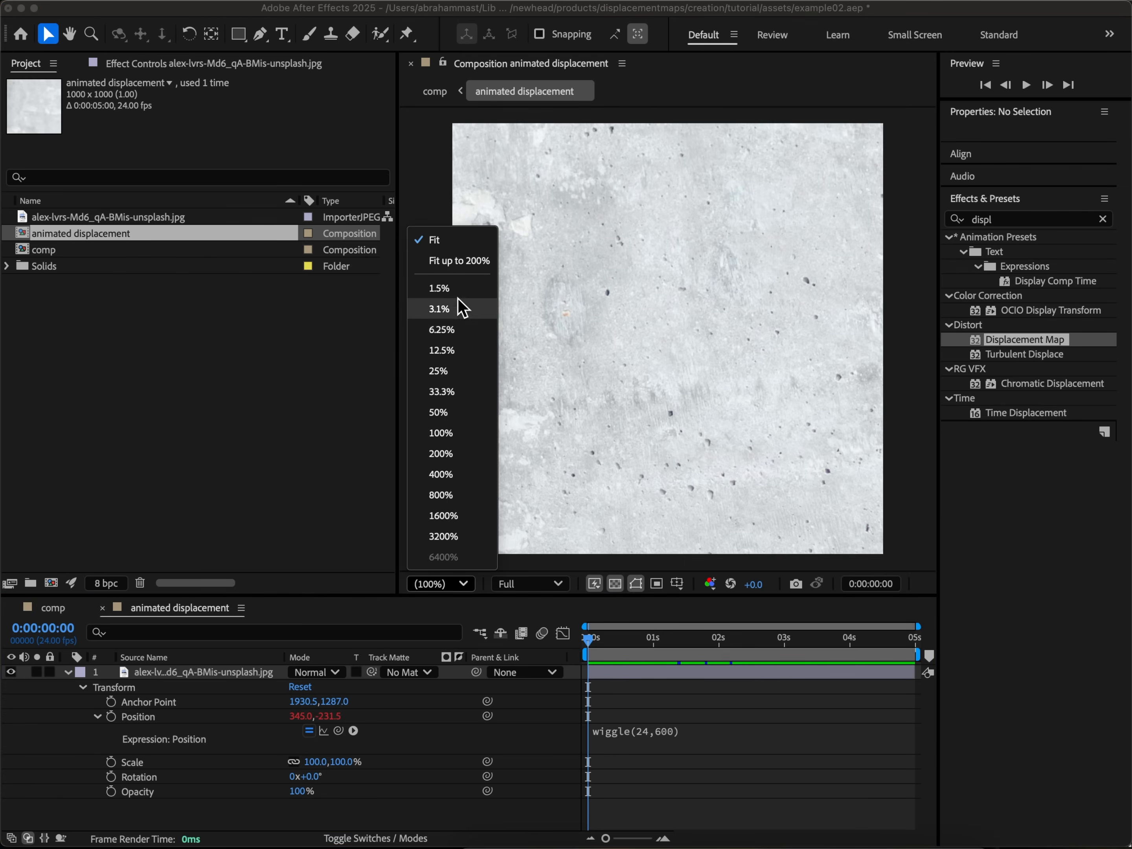
click(441, 350)
click(628, 626)
mouse_move(629, 640)
mouse_down()
mouse_move(586, 642)
mouse_move(627, 647)
mouse_up()
drag(643, 647, 475, 643)
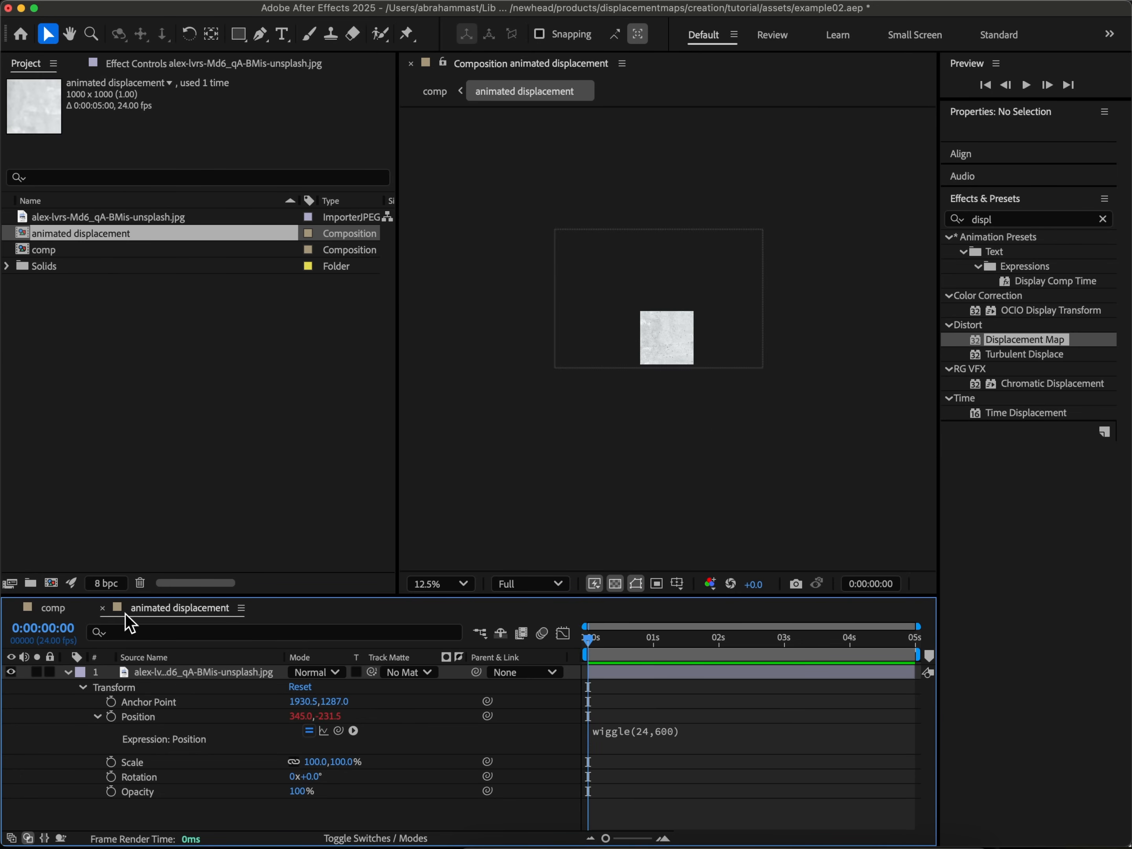
- Preview the playback of the main comp and hide its animated displacement layer
click(69, 609)
key(space)
key(space)
click(7, 678)
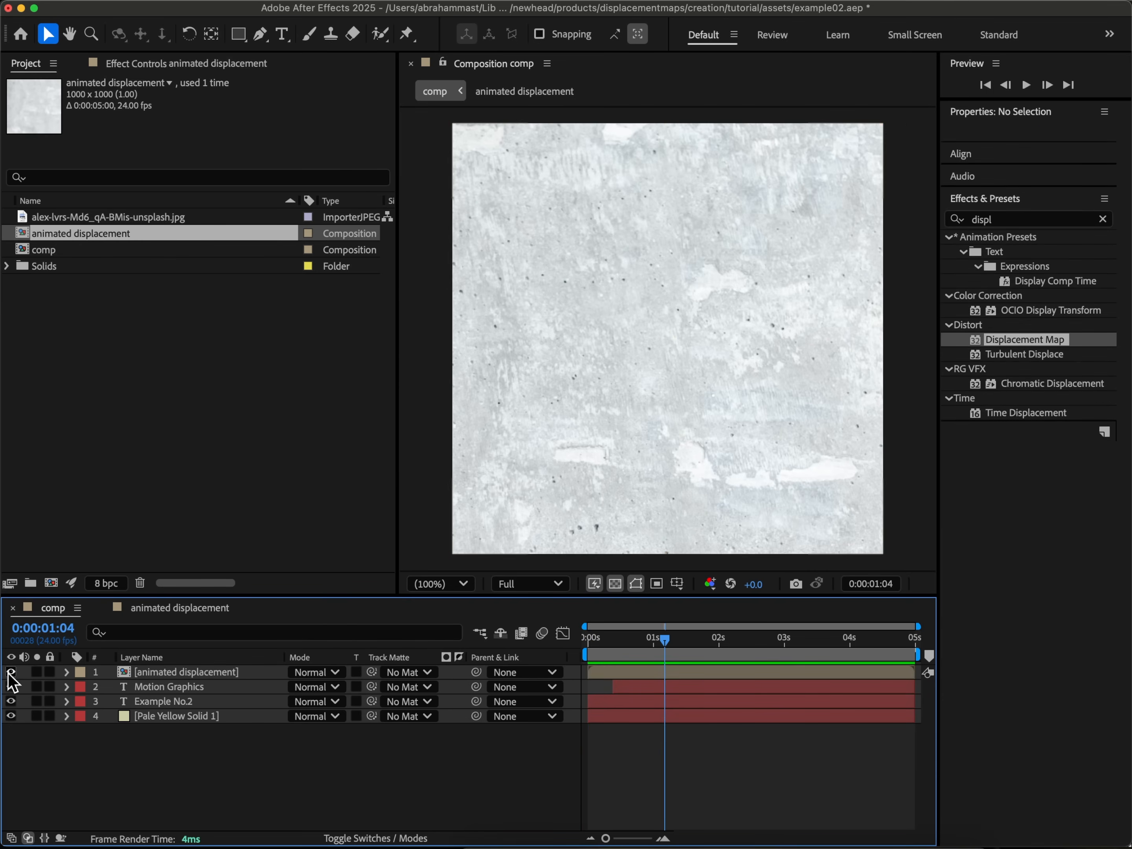
click(10, 672)
- Pre-compose the Motion Graphics and Example No.2 text layers together into a new composition named "type"
click(210, 700)
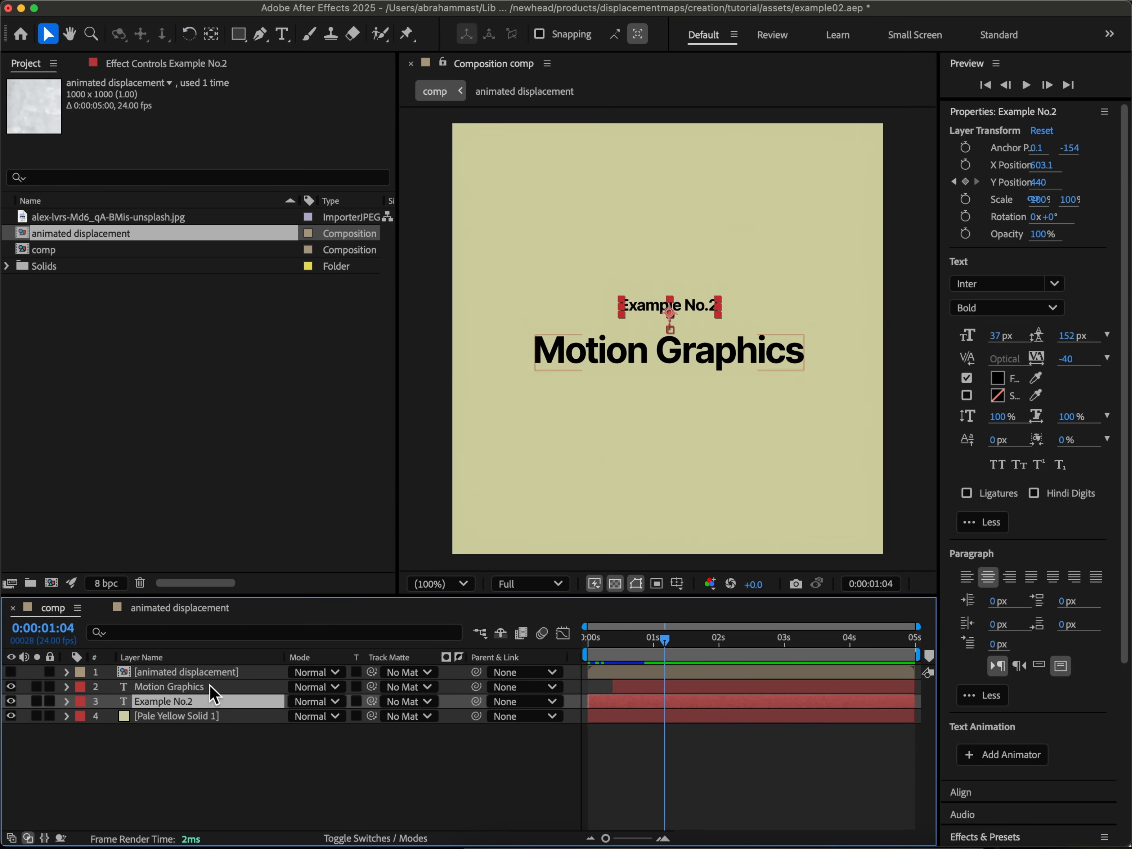
shift+click(208, 686)
right_click(231, 693)
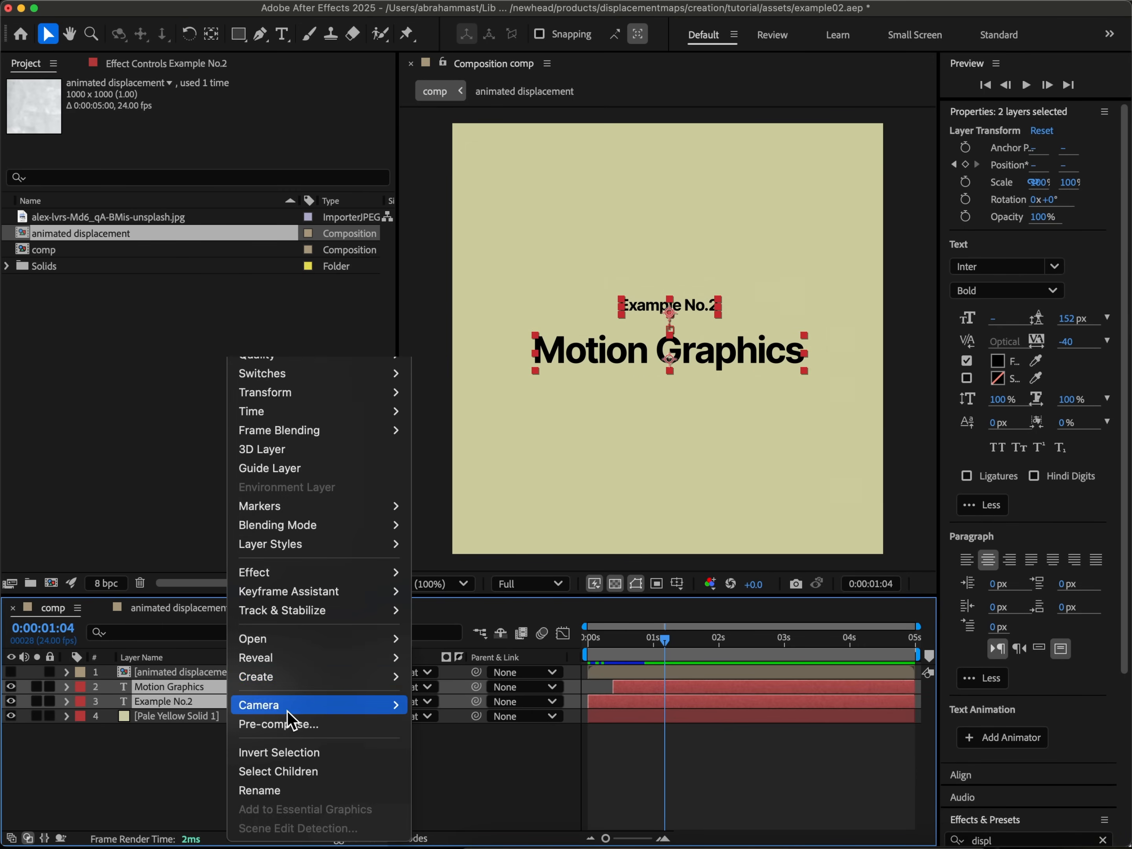
click(287, 725)
text(type)
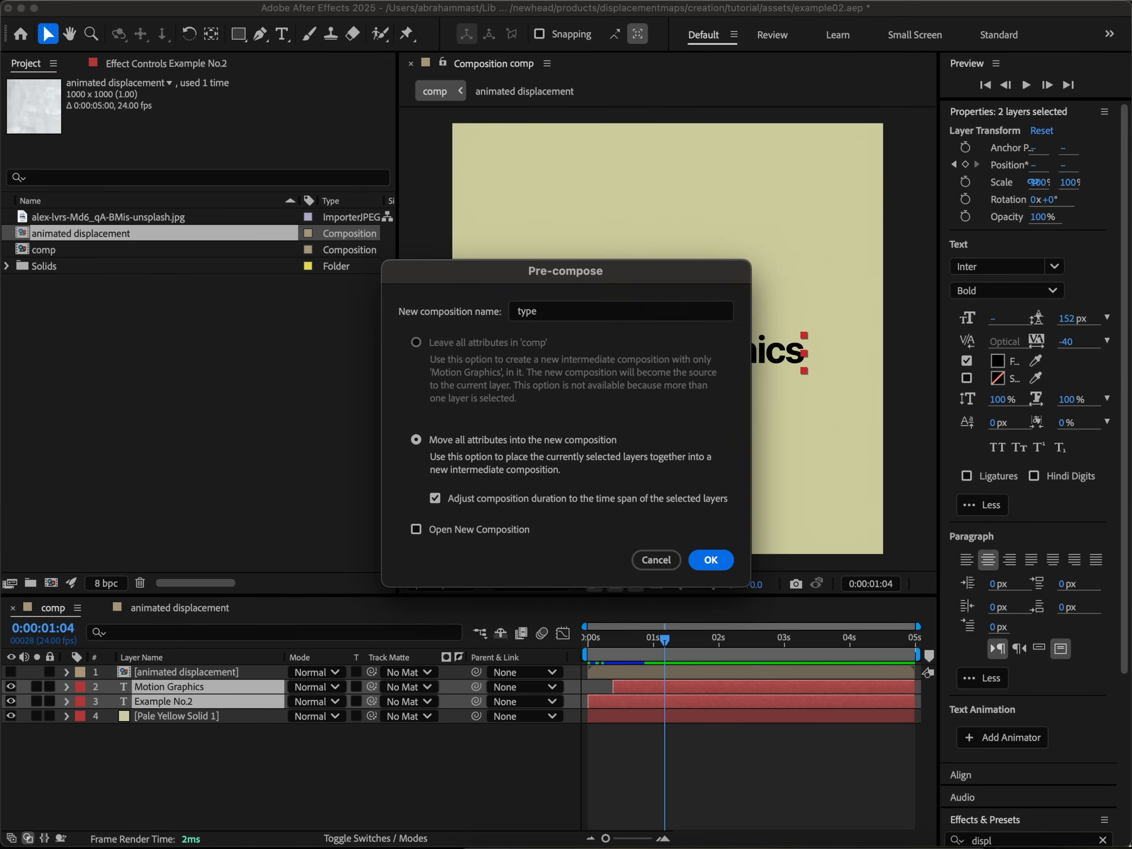
key(Return)
- Apply Displacement Map to the type layer with animated displacement as its map layer, and preview the playback from the start
double_click(1029, 438)
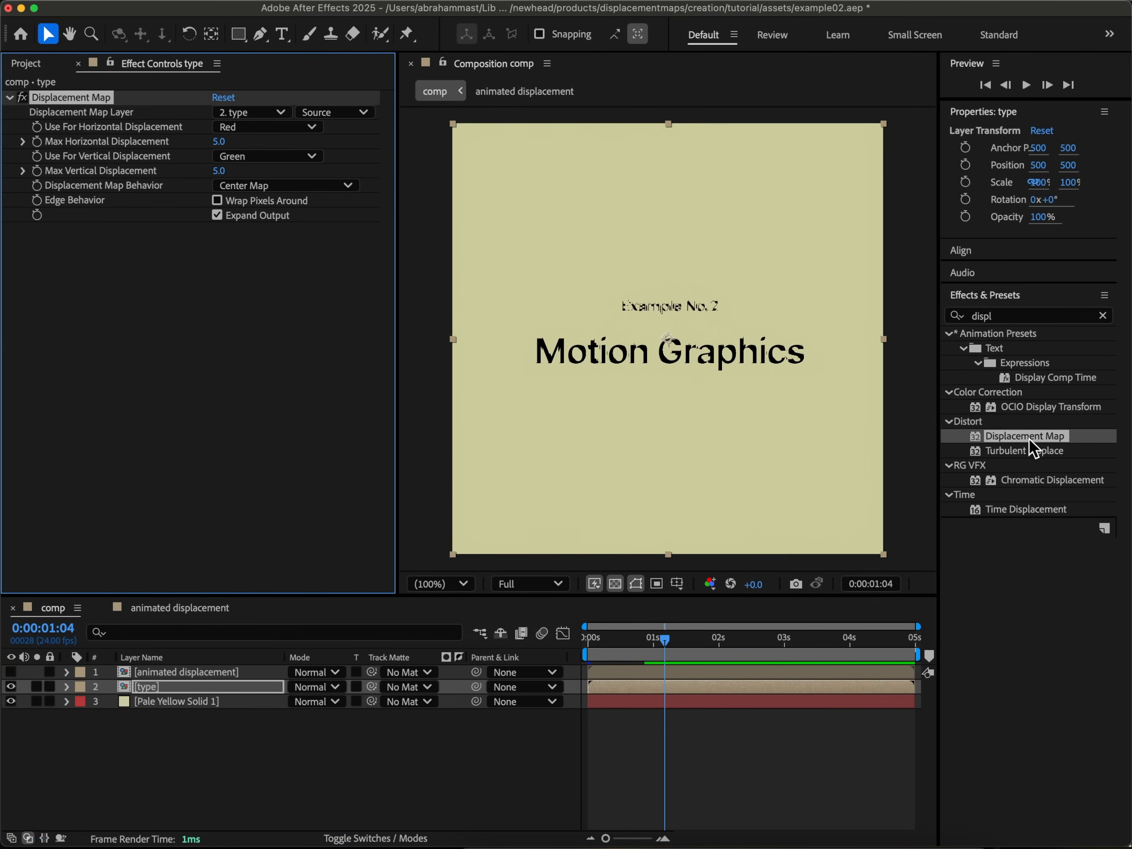
click(252, 113)
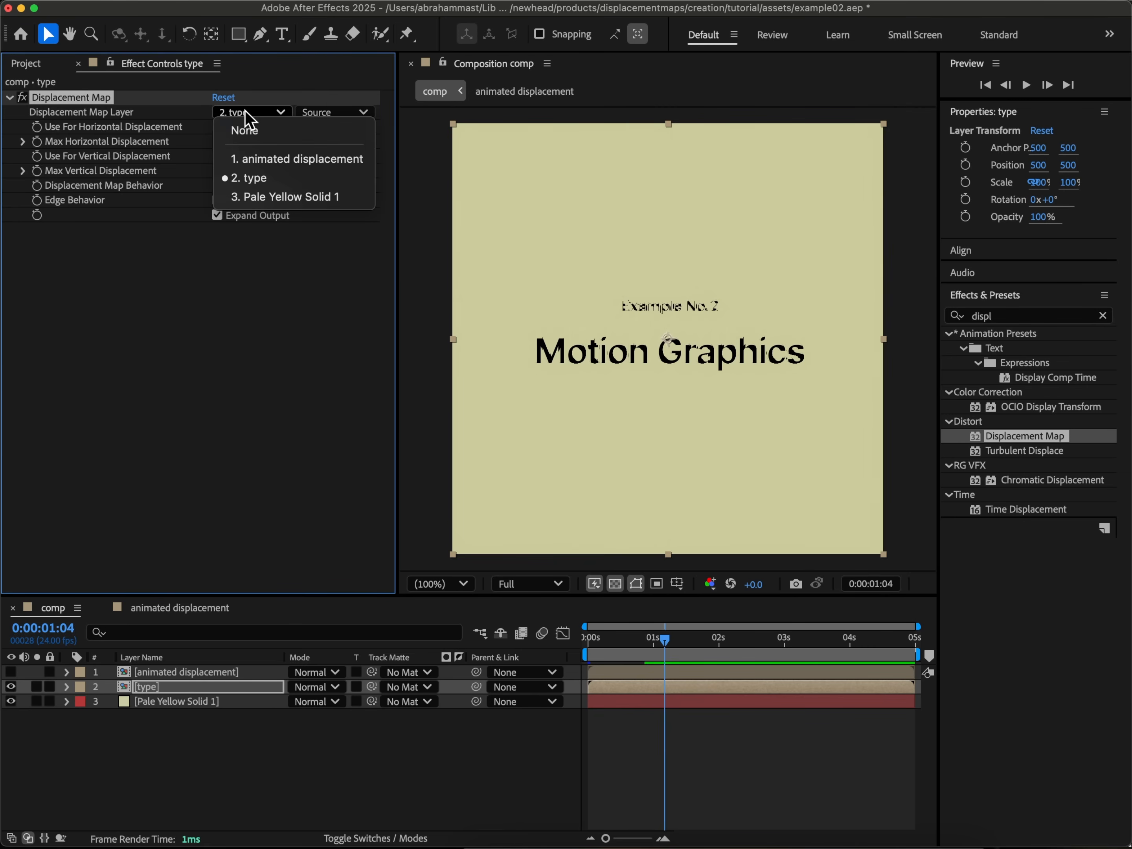
click(248, 159)
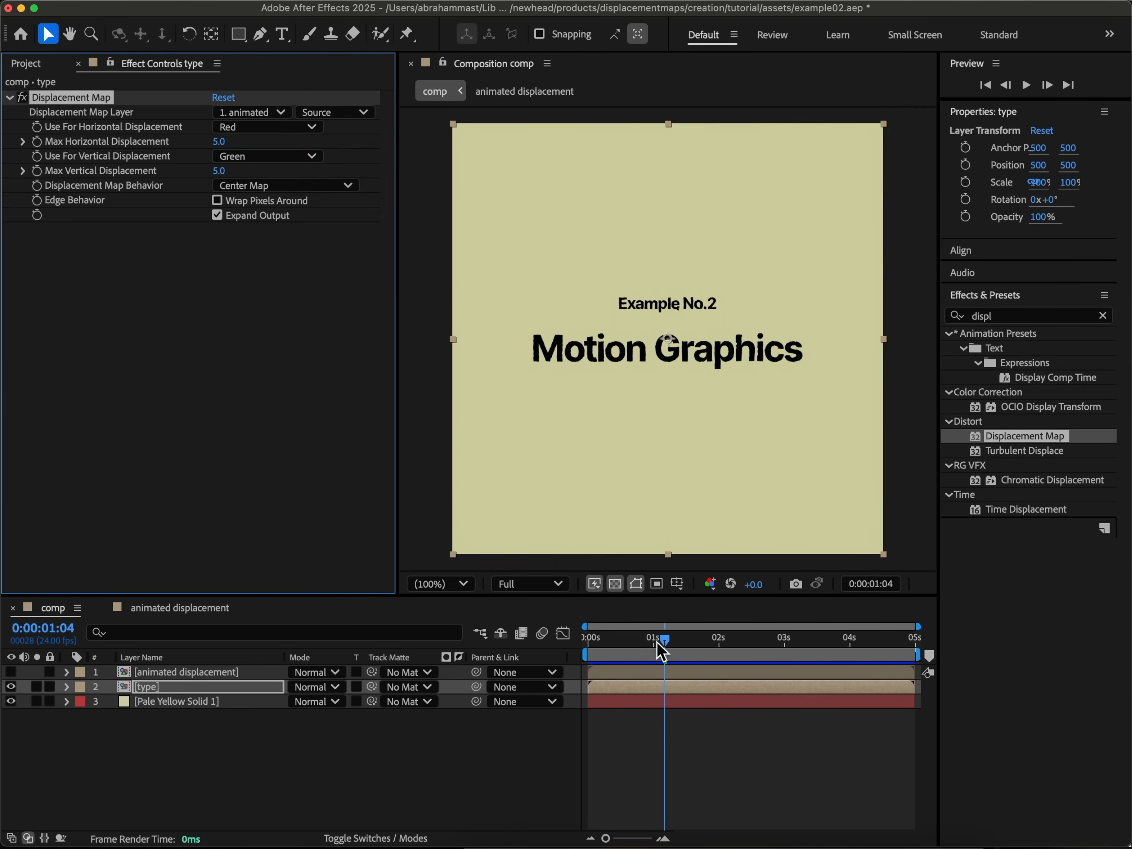
drag(655, 640, 578, 630)
key(space)
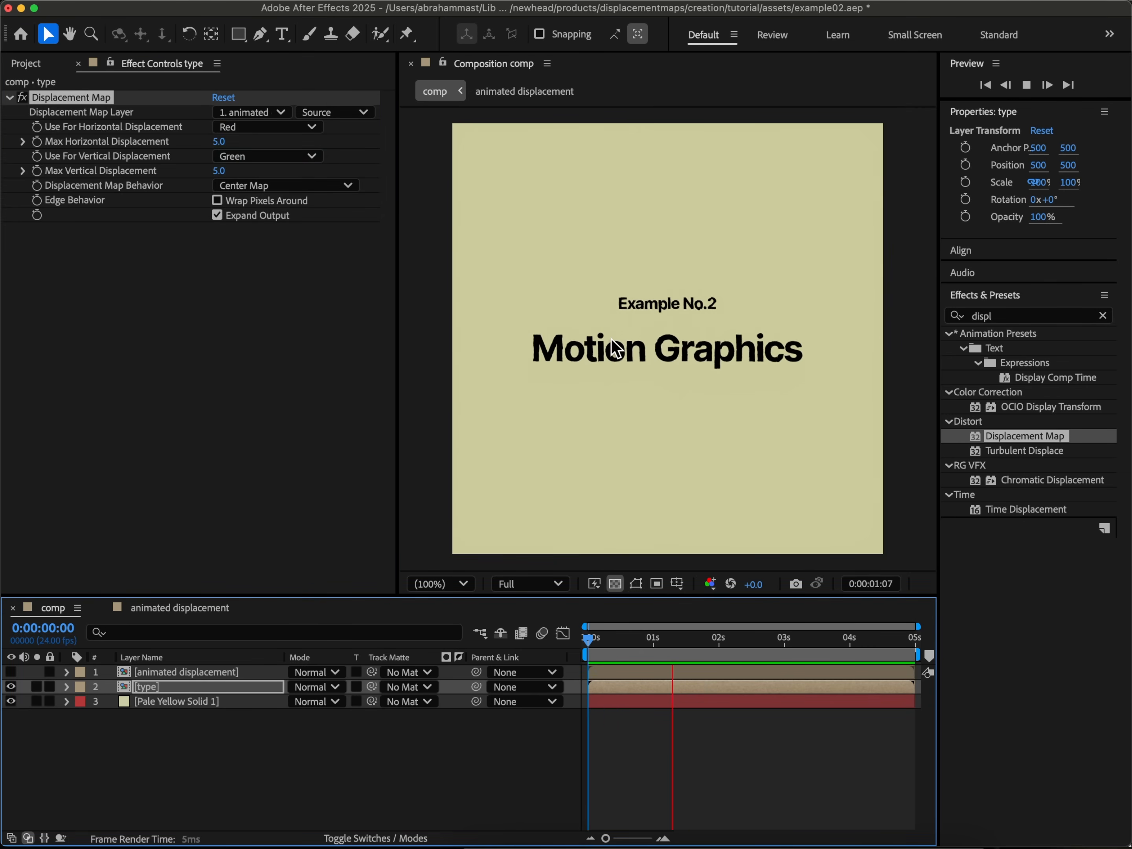
key(space)
- Compare the comp with the animated displacement layer shown and hidden, and review the horizontal displacement channel choices, keeping Red
click(11, 672)
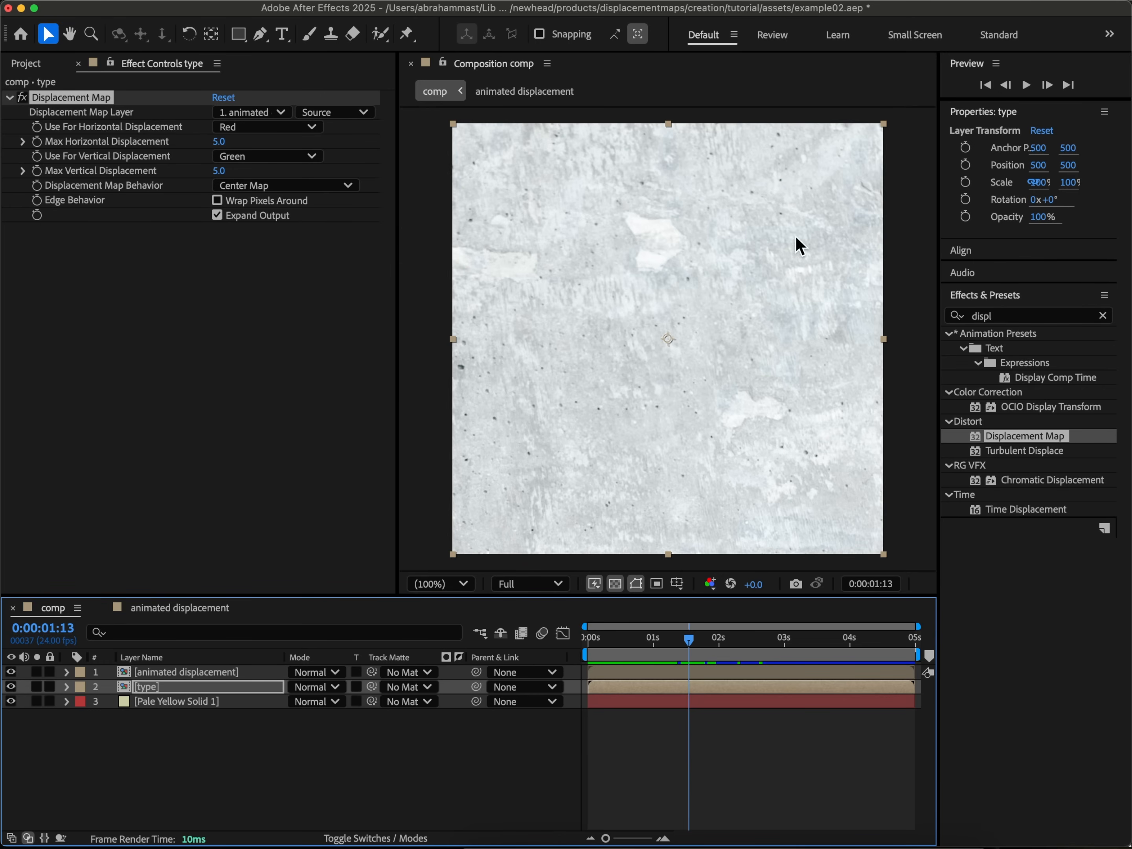
click(275, 129)
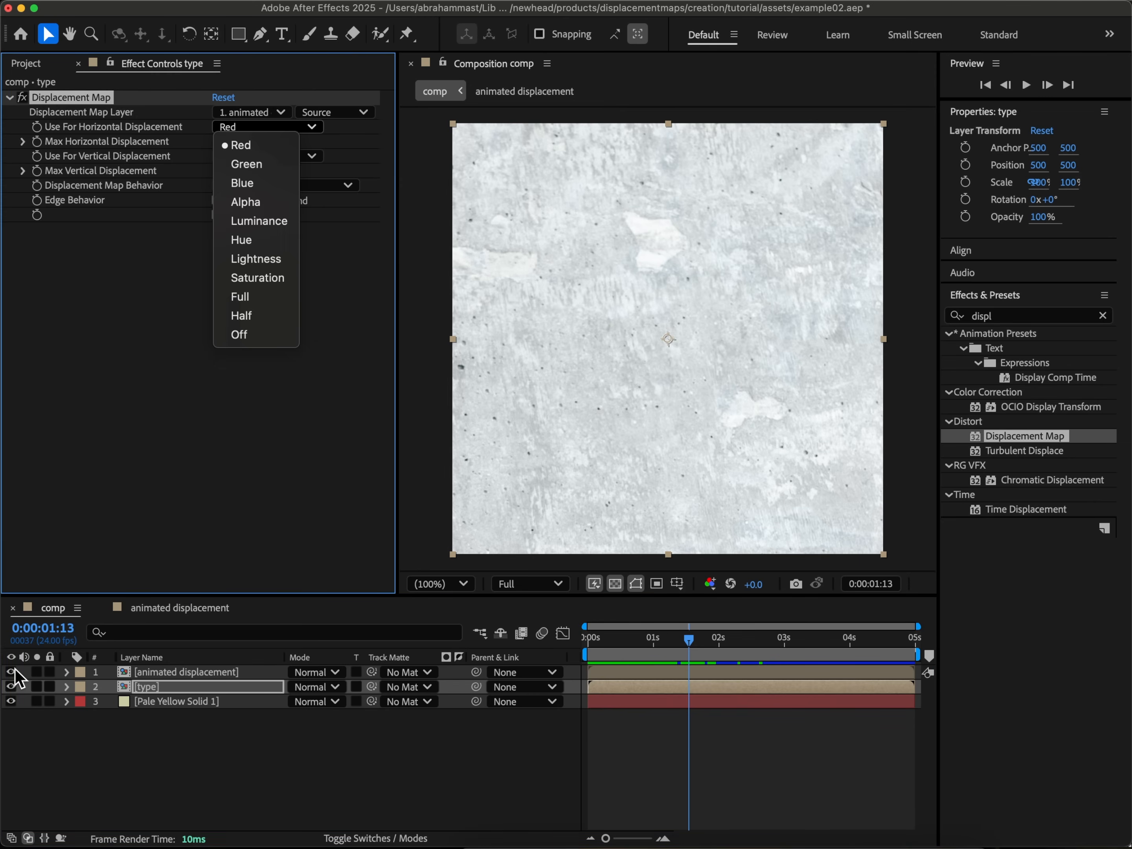
click(13, 672)
click(13, 671)
click(257, 128)
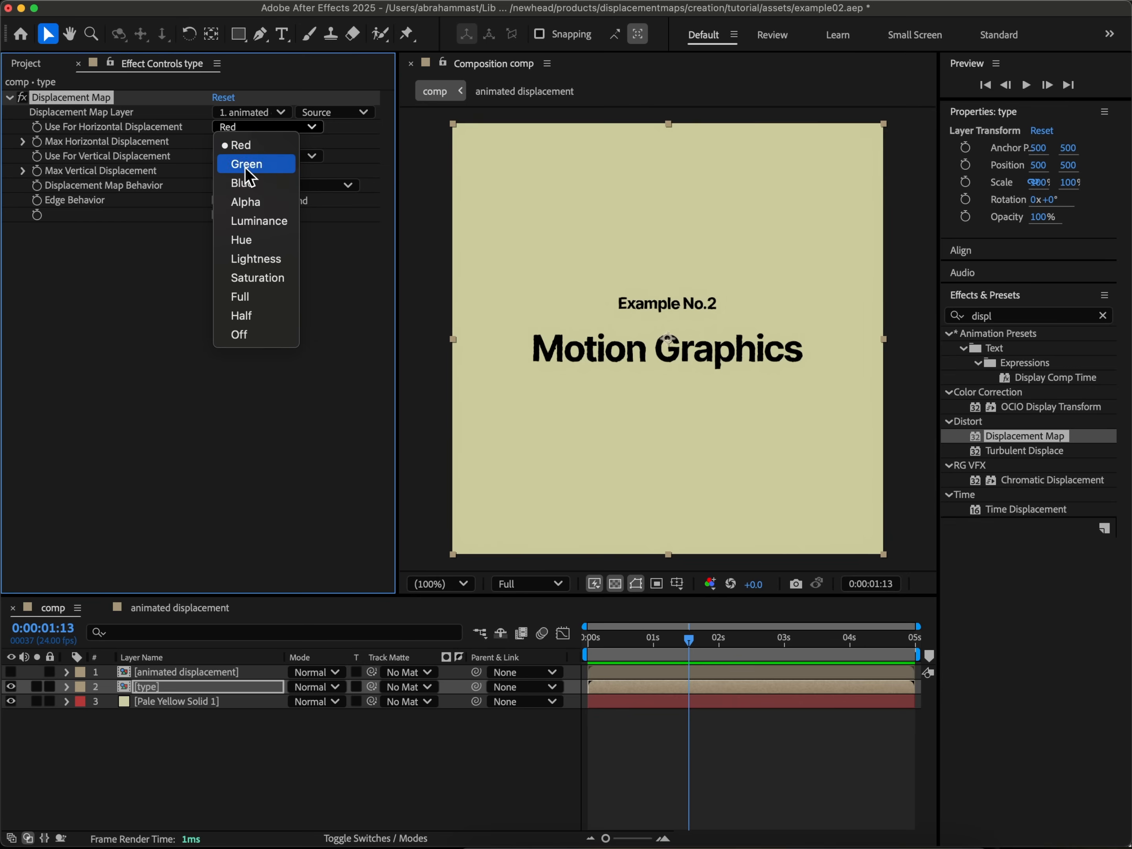
click(244, 147)
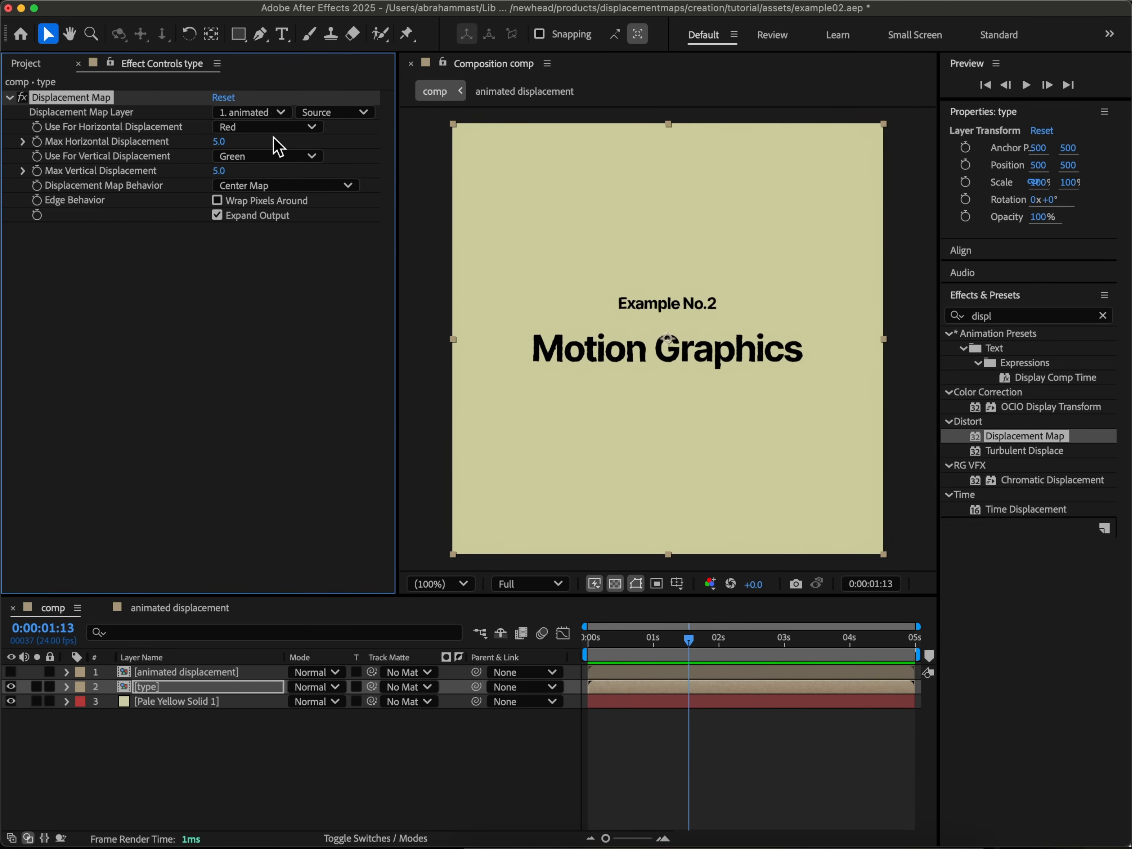
- Set Max Horizontal Displacement to 1 and Max Vertical Displacement to 12 on the type layer, and preview the playback from the start
drag(223, 141, 219, 173)
click(226, 142)
text(1)
key(Return)
click(221, 173)
key(Return)
key(space)
drag(676, 645, 517, 643)
key(space)
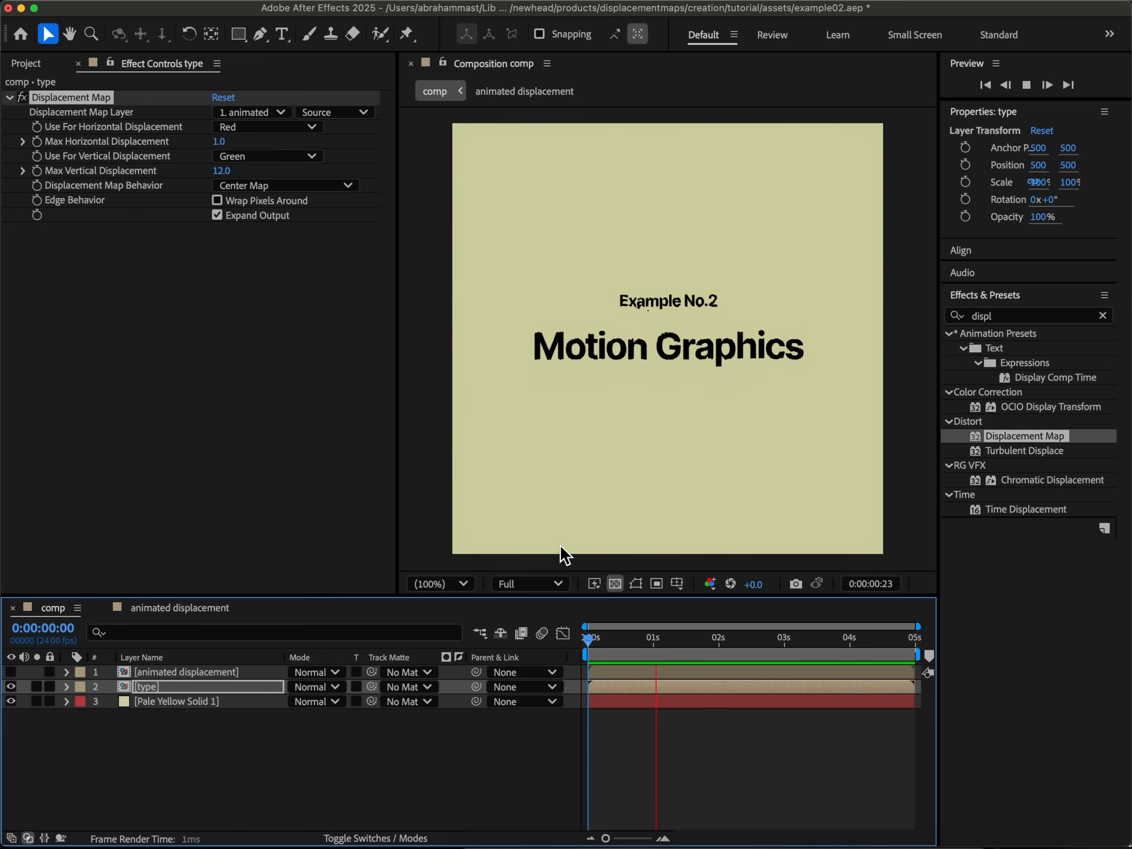
key(space)
- Make the animated displacement layer visible and apply the Curves effect to it
click(11, 672)
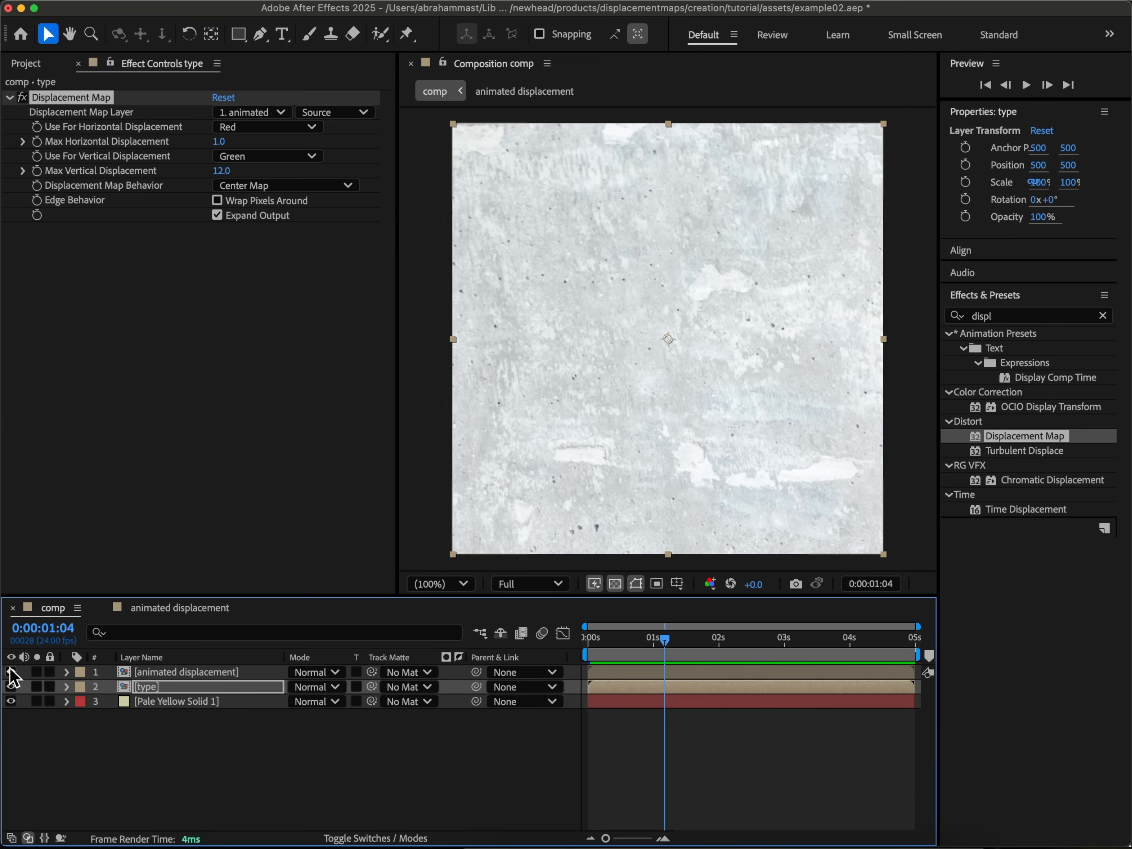
click(154, 673)
click(1029, 318)
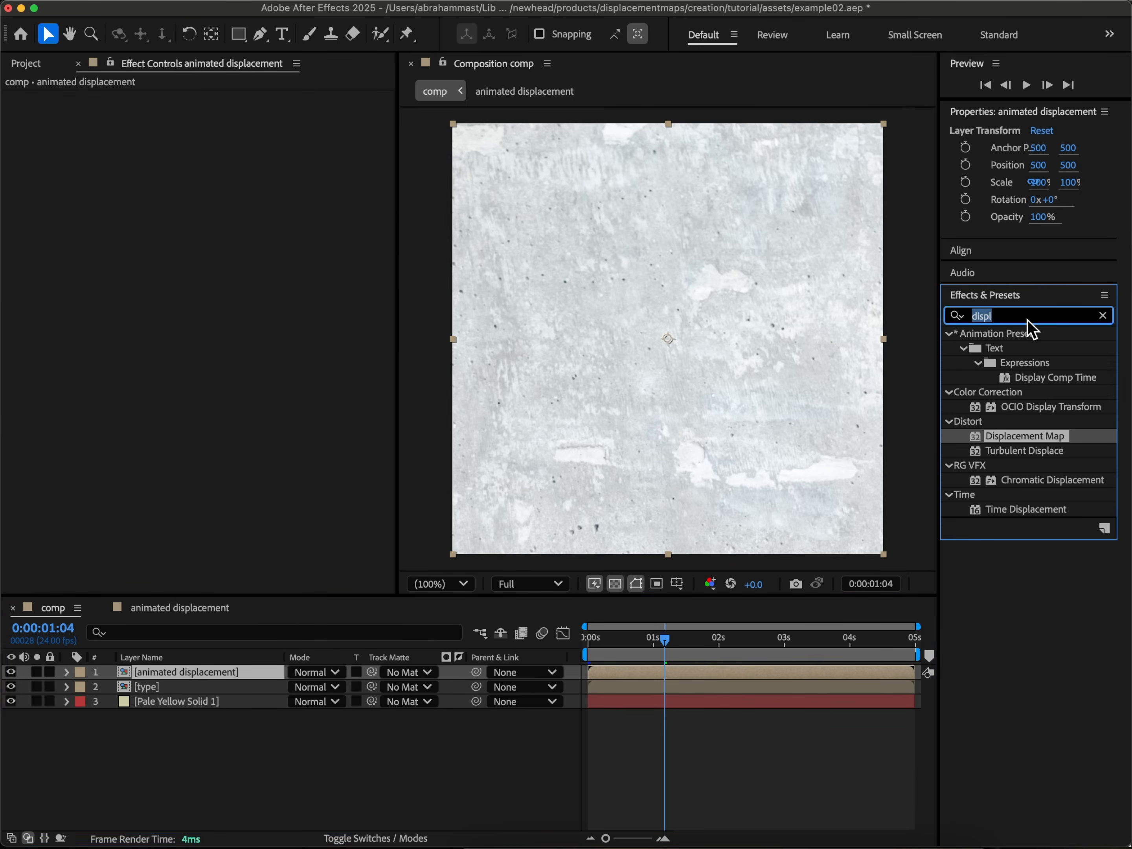
text(curv)
double_click(1022, 393)
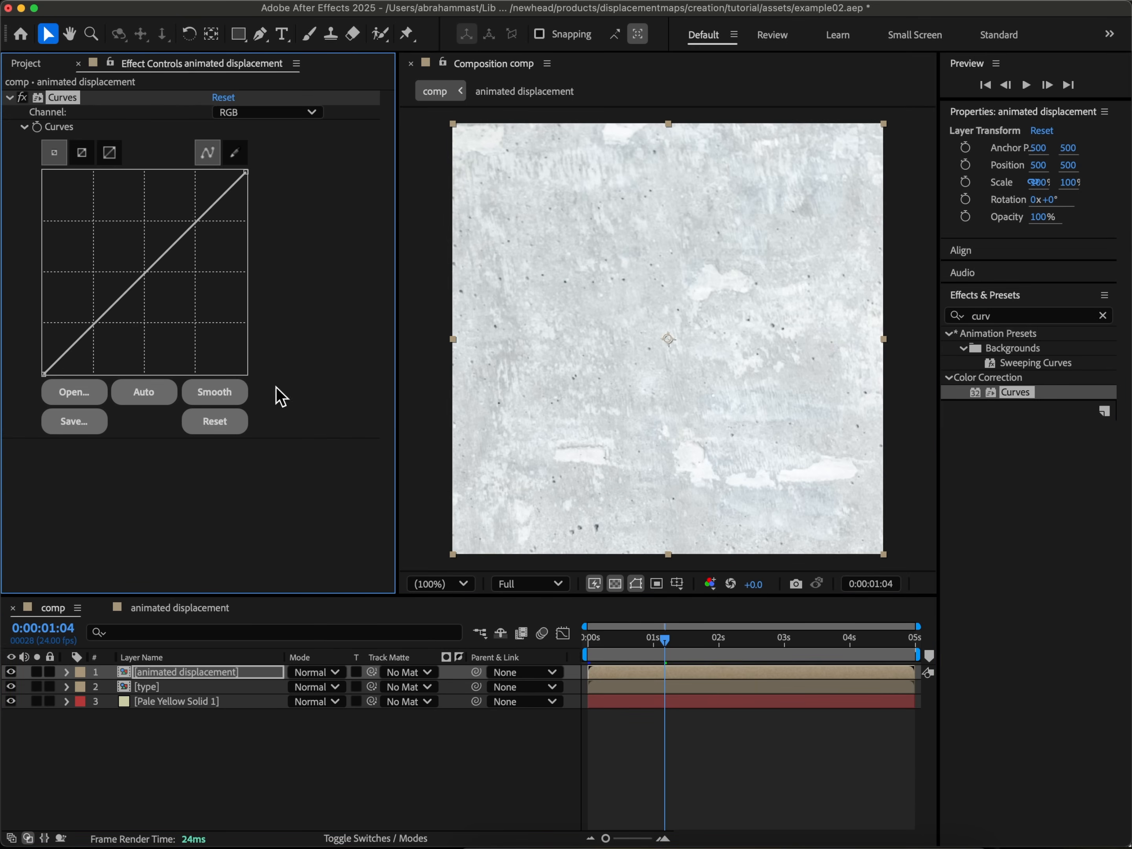
- Increase the texture's contrast by moving the RGB curve's black point past the midpoint and its white point slightly inward, and hide the layer
drag(43, 375, 162, 390)
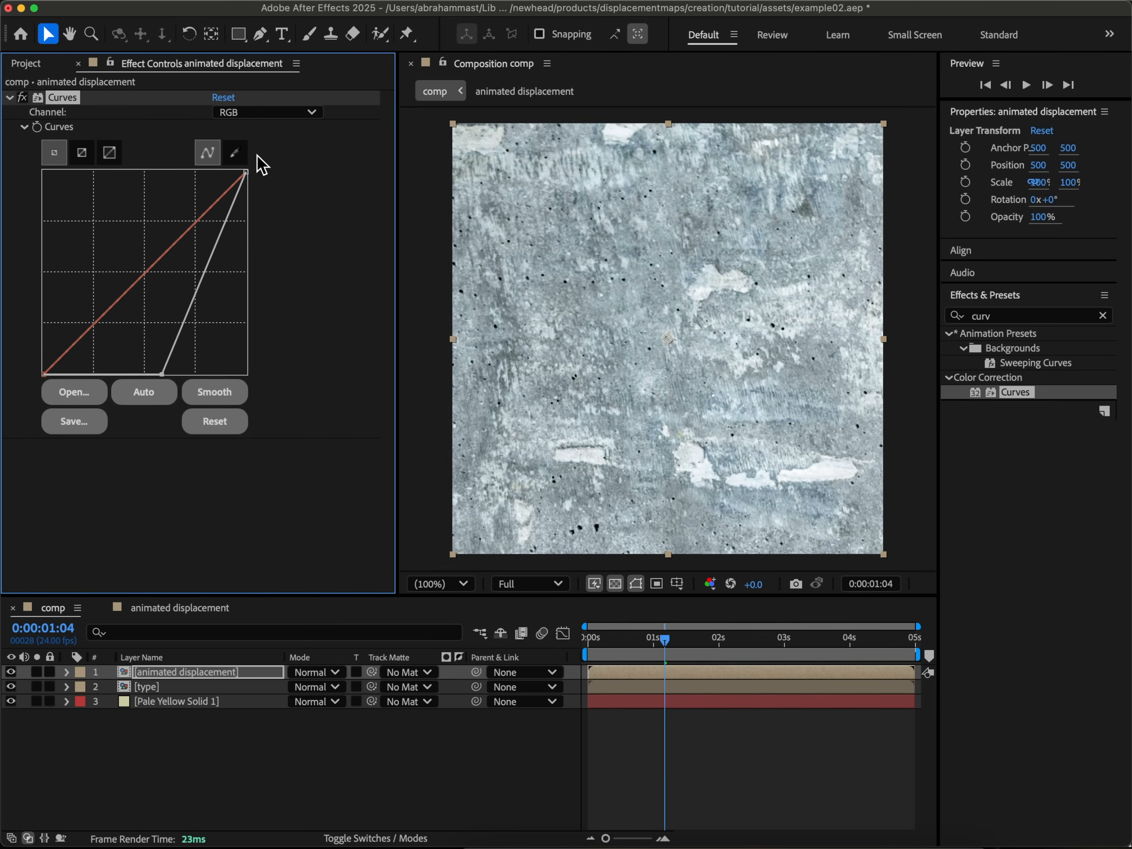
drag(245, 174, 240, 173)
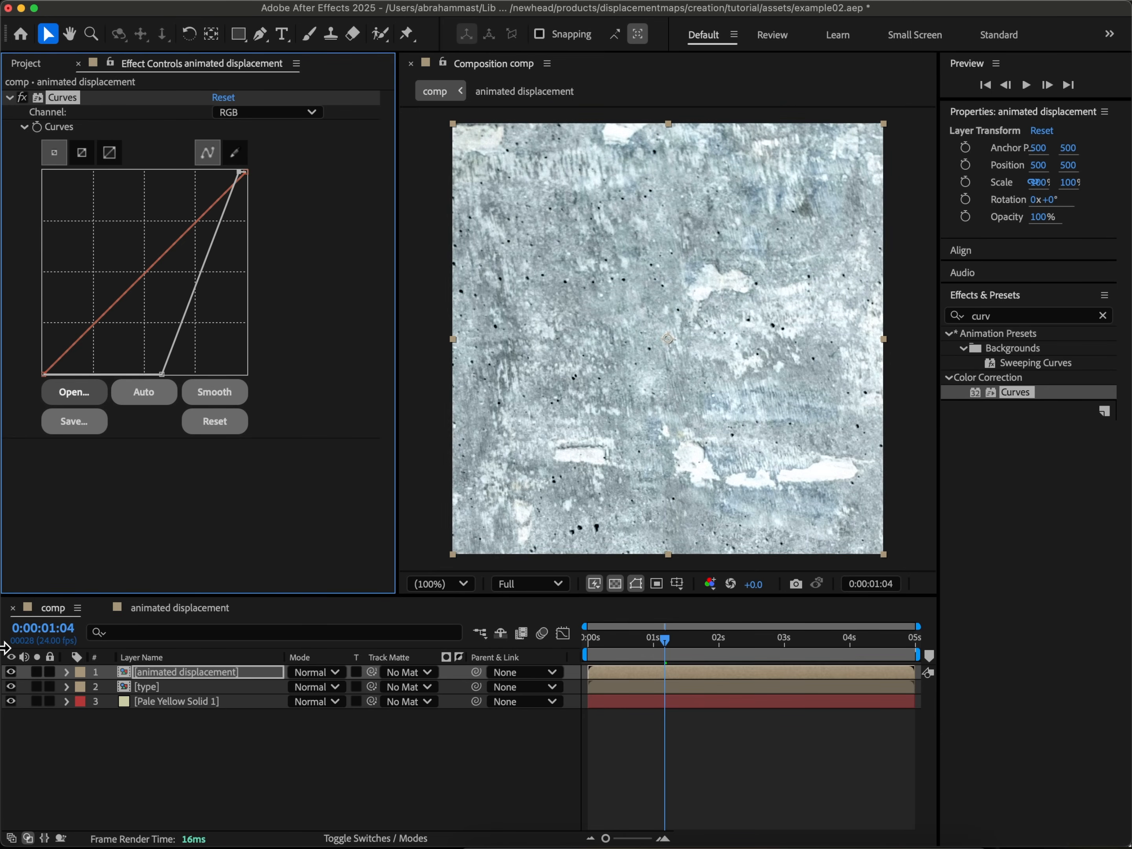
click(10, 672)
- Set the type layer's Displacement Map to read the map layer's Effects & Masks instead of Source, and preview the playback
click(189, 687)
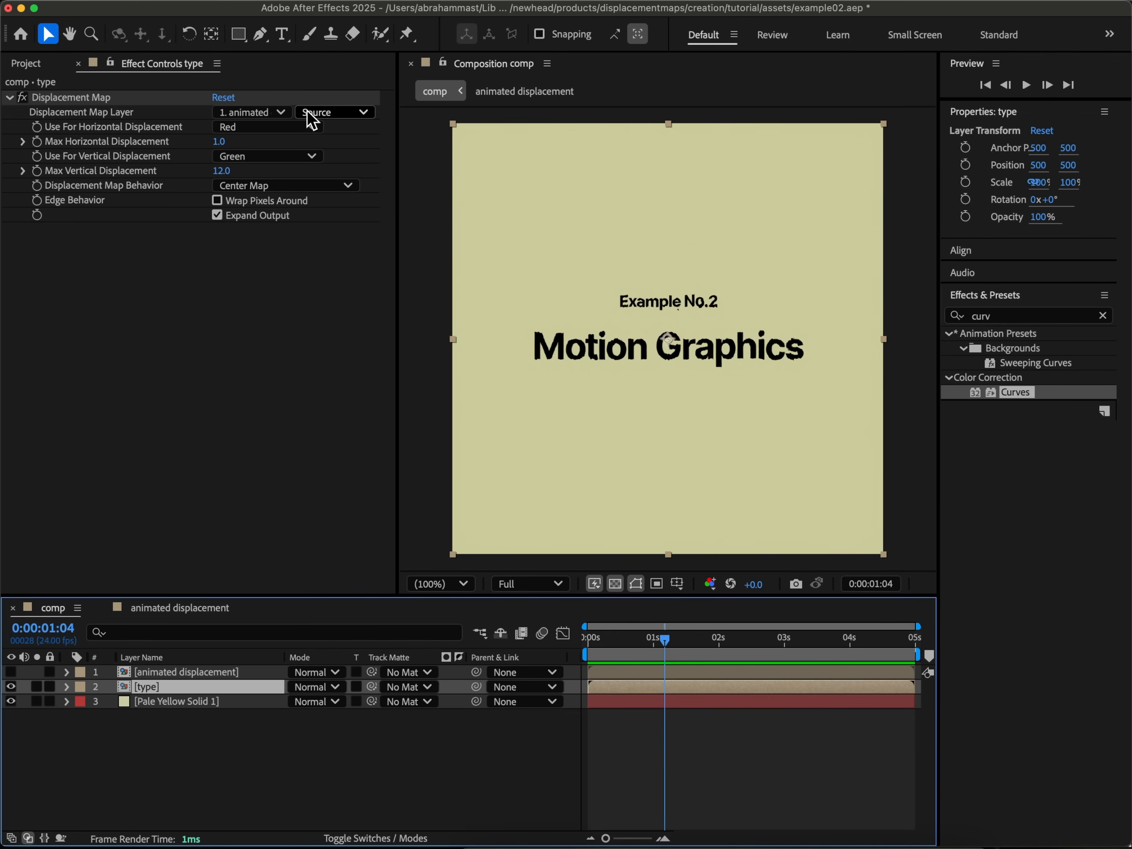
click(330, 113)
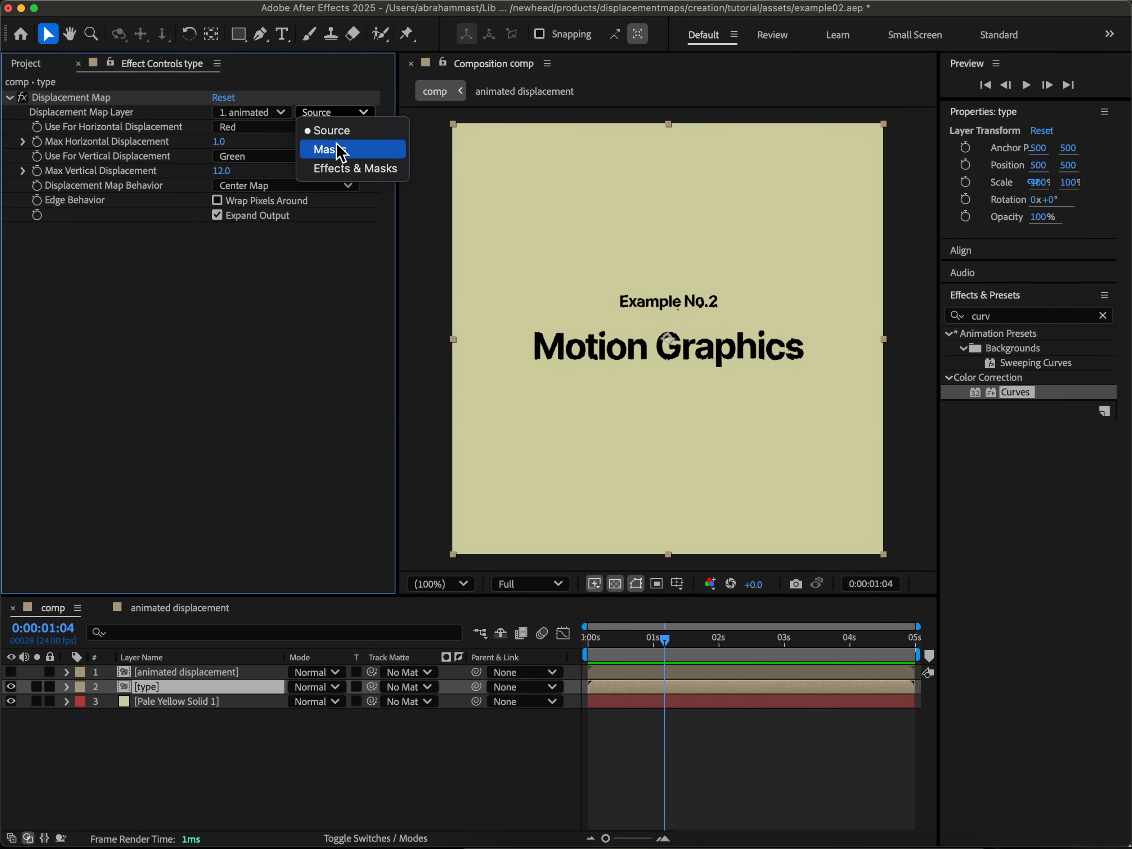
click(354, 168)
drag(670, 640, 468, 640)
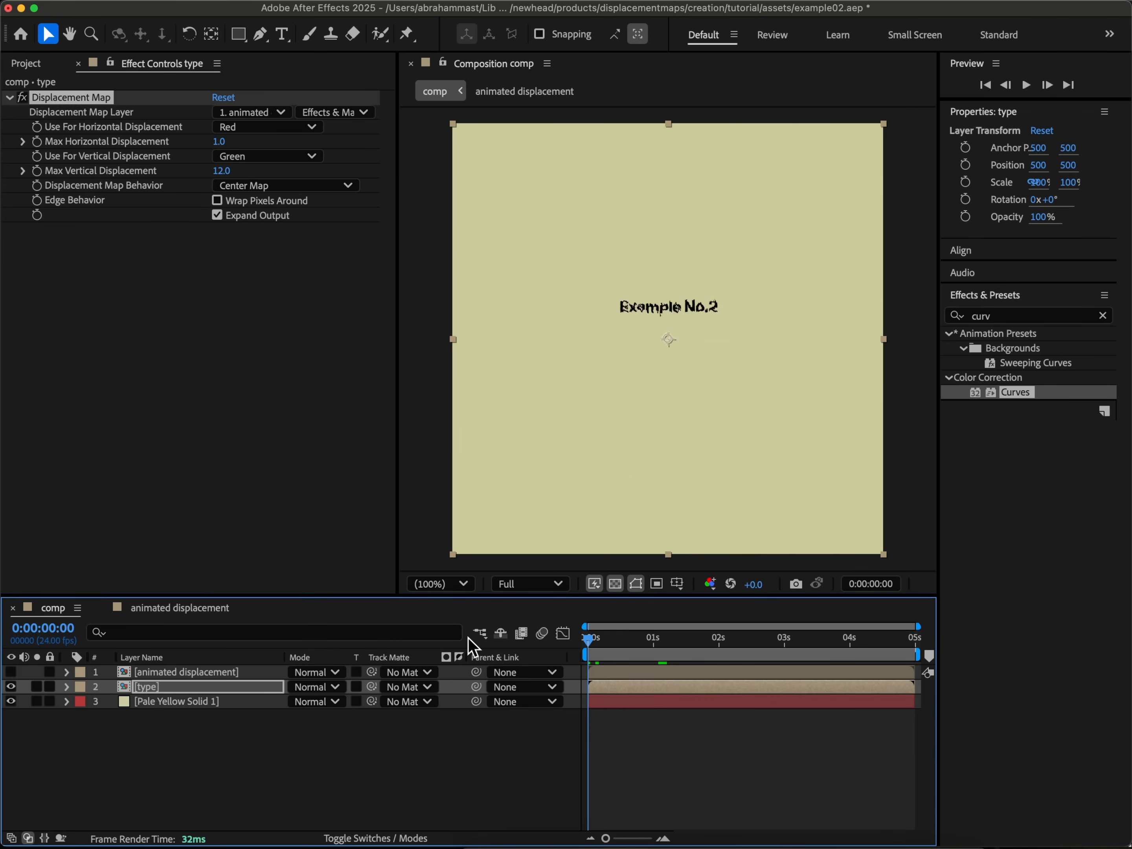
key(space)
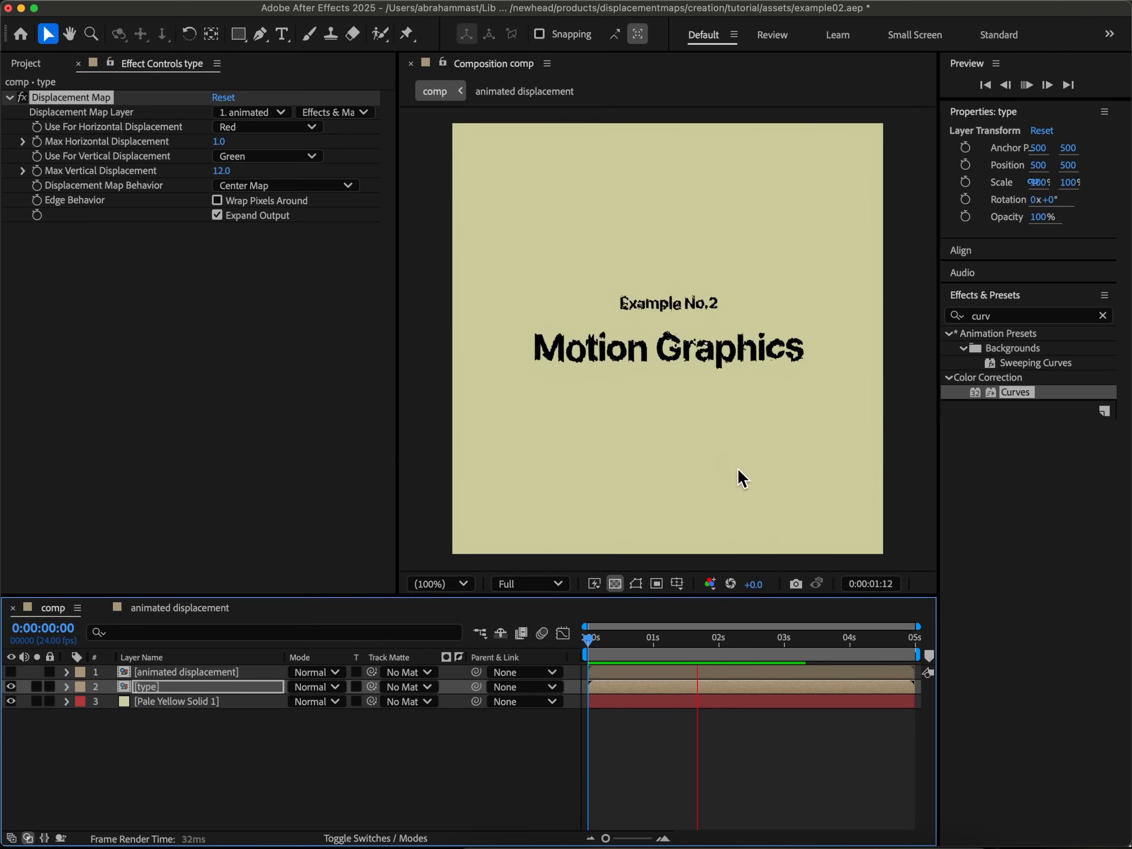
key(space)
- Set Max Vertical Displacement to 5 on the type layer and preview the playback from the start
click(222, 171)
text(5)
key(Return)
drag(645, 642, 457, 640)
key(space)
key(space)
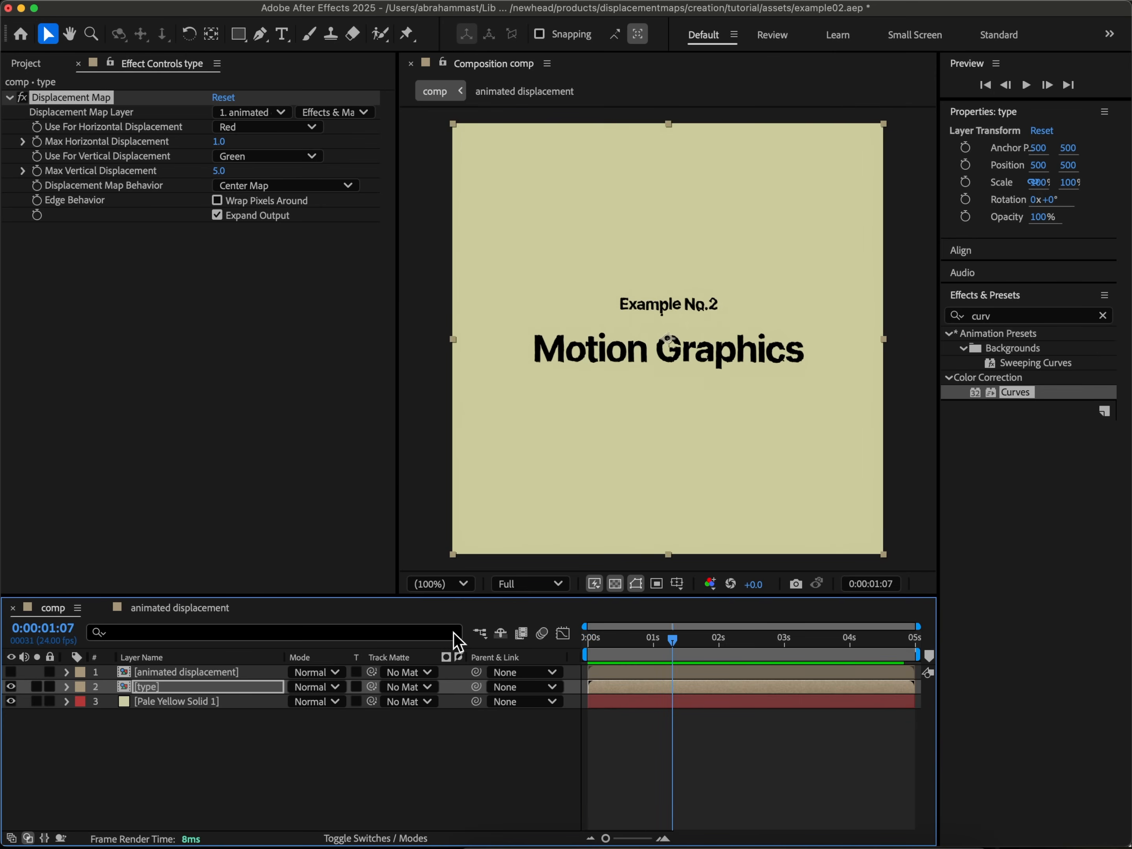
- Apply a Simple Choker effect to the type layer with Choke Matte set to 2
click(1007, 318)
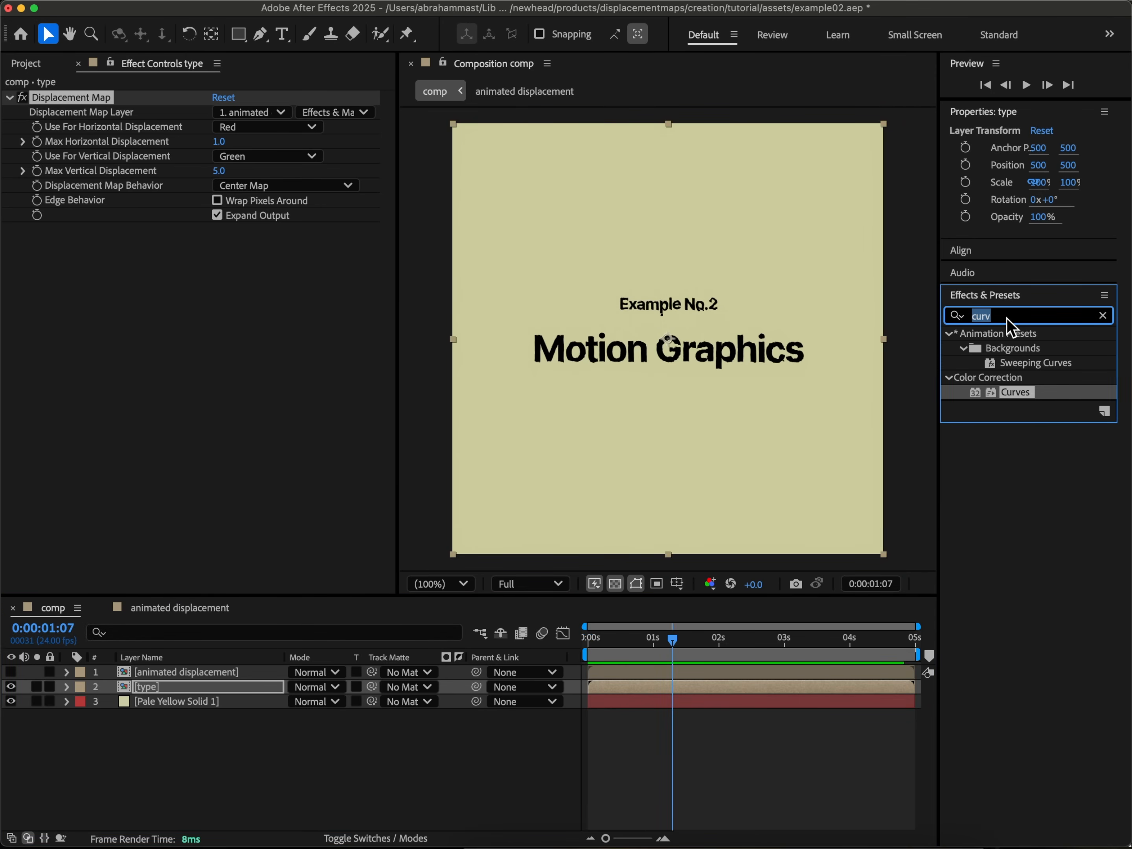
text(simple)
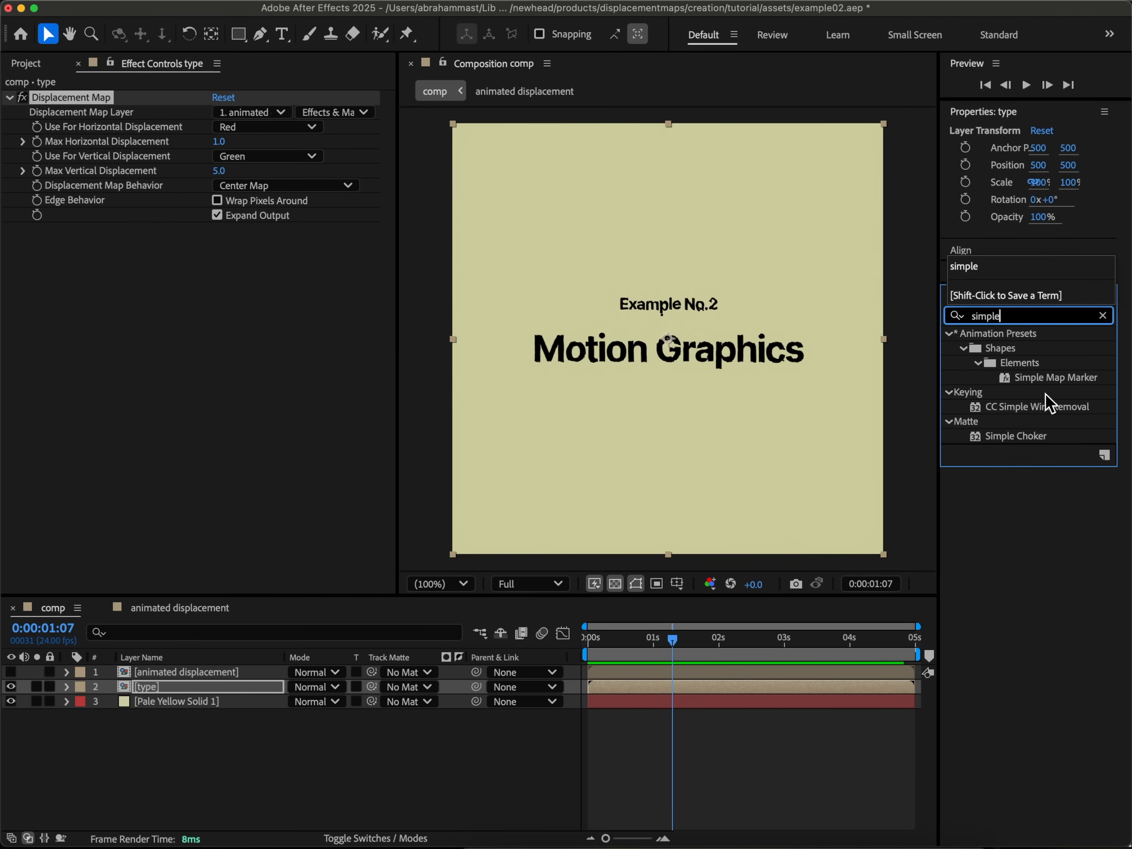
drag(1018, 440, 207, 372)
click(222, 260)
text(2)
key(Return)
- Add a second Simple Choker to the type layer with Choke Matte set to -3, and preview the playback
double_click(1015, 431)
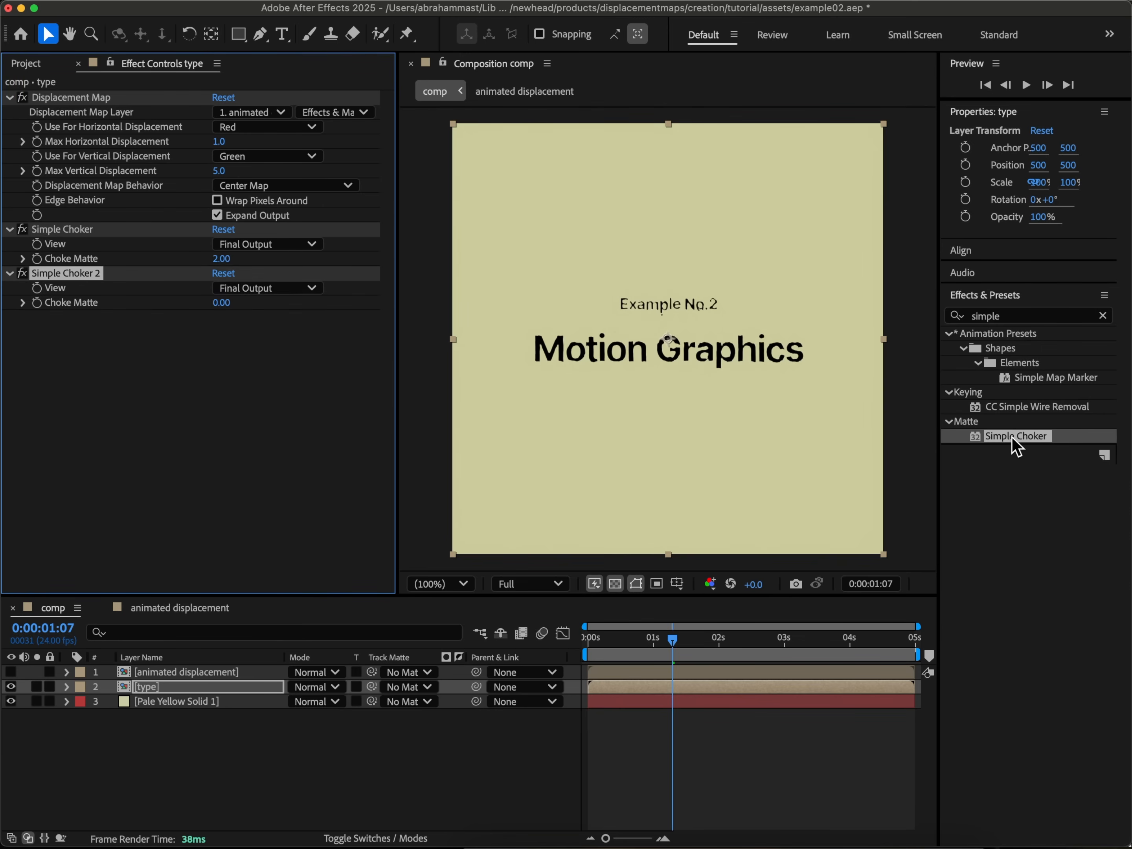
click(218, 305)
text(-3)
key(Return)
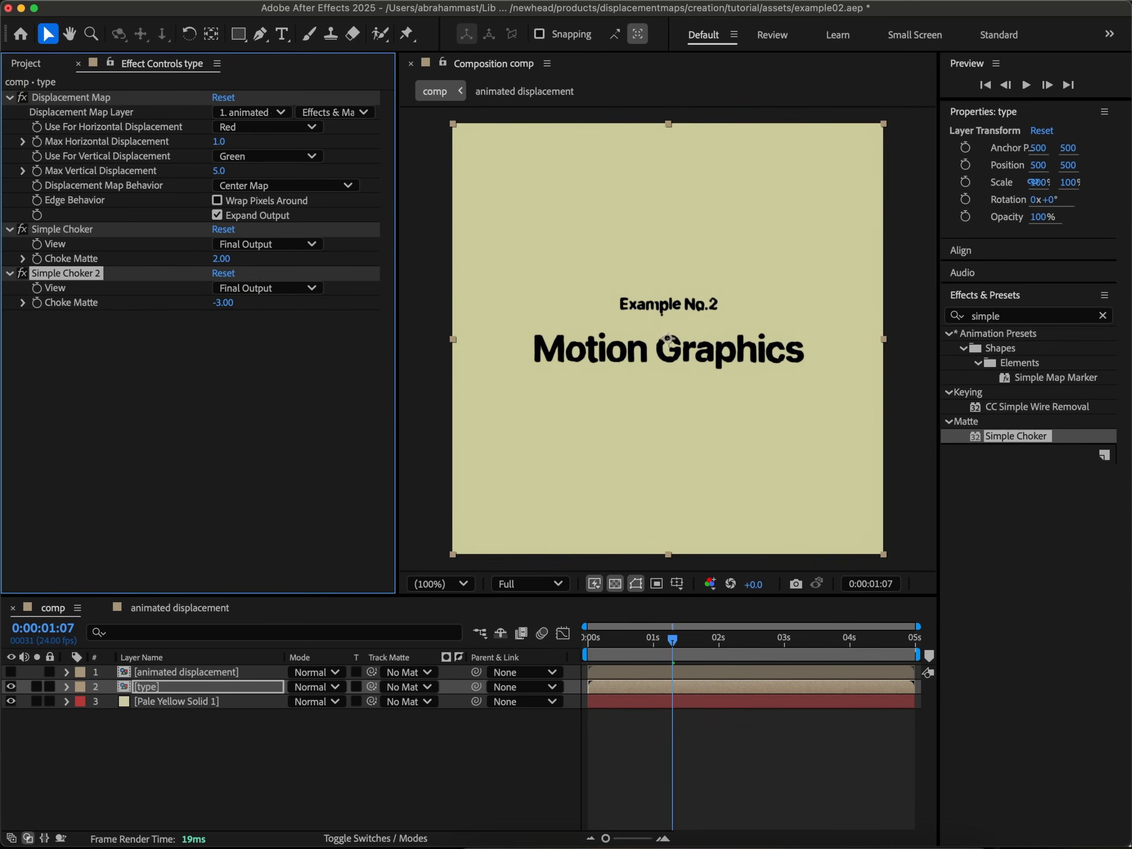
key(space)
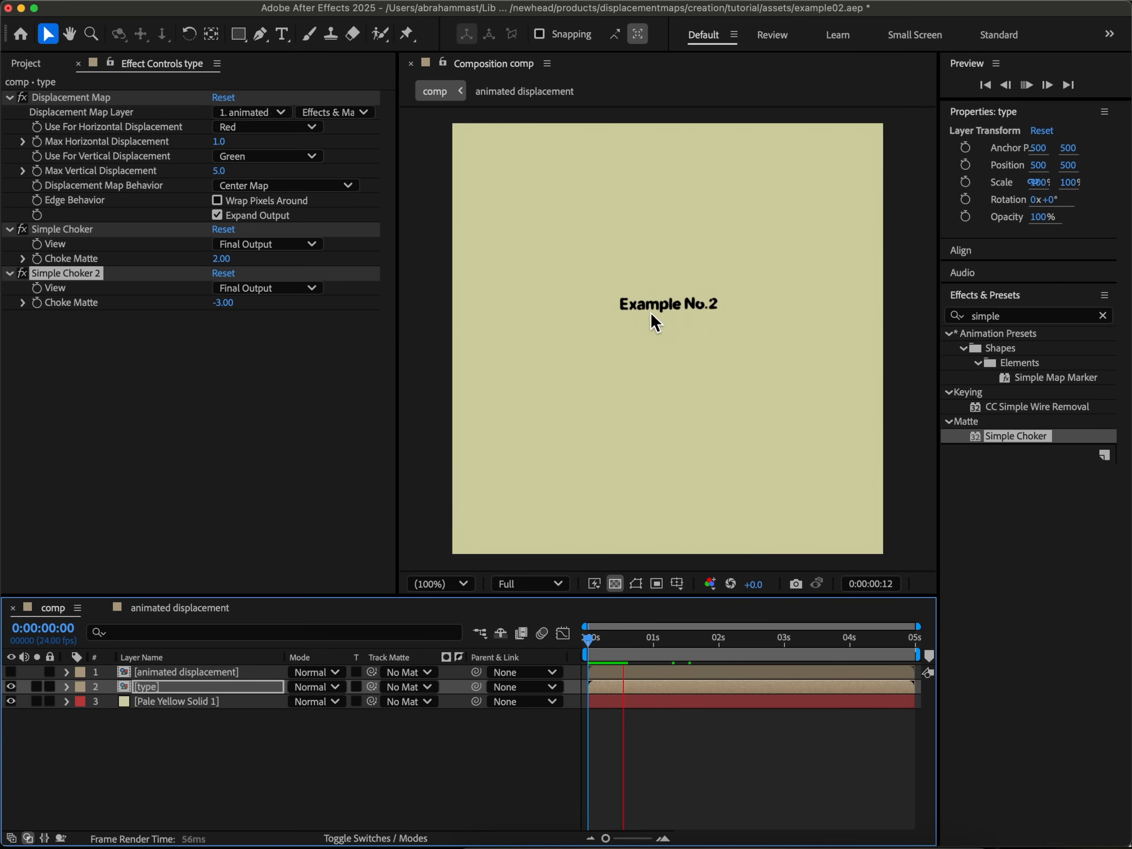
key(space)
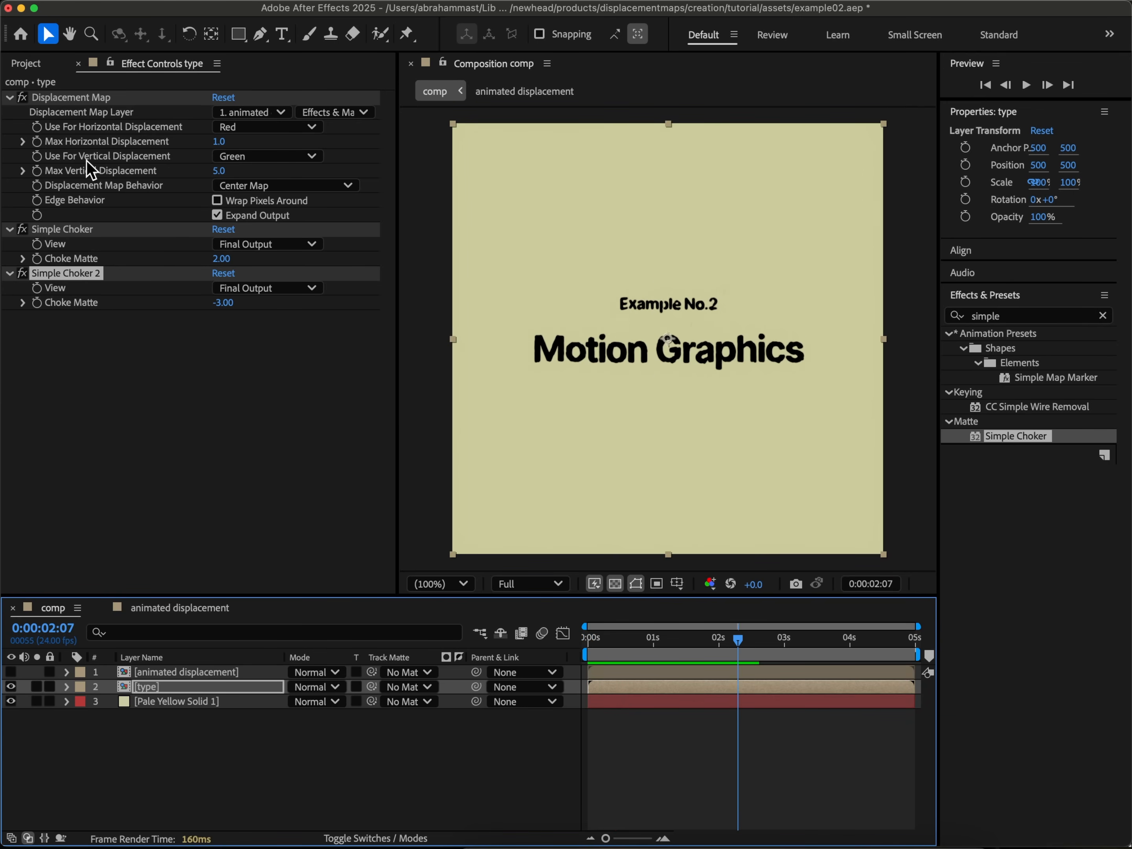
- Reorder the type layer's effects so Displacement Map sits between the two Simple Chokers, and preview the playback from the start
drag(70, 97, 76, 273)
click(588, 639)
key(space)
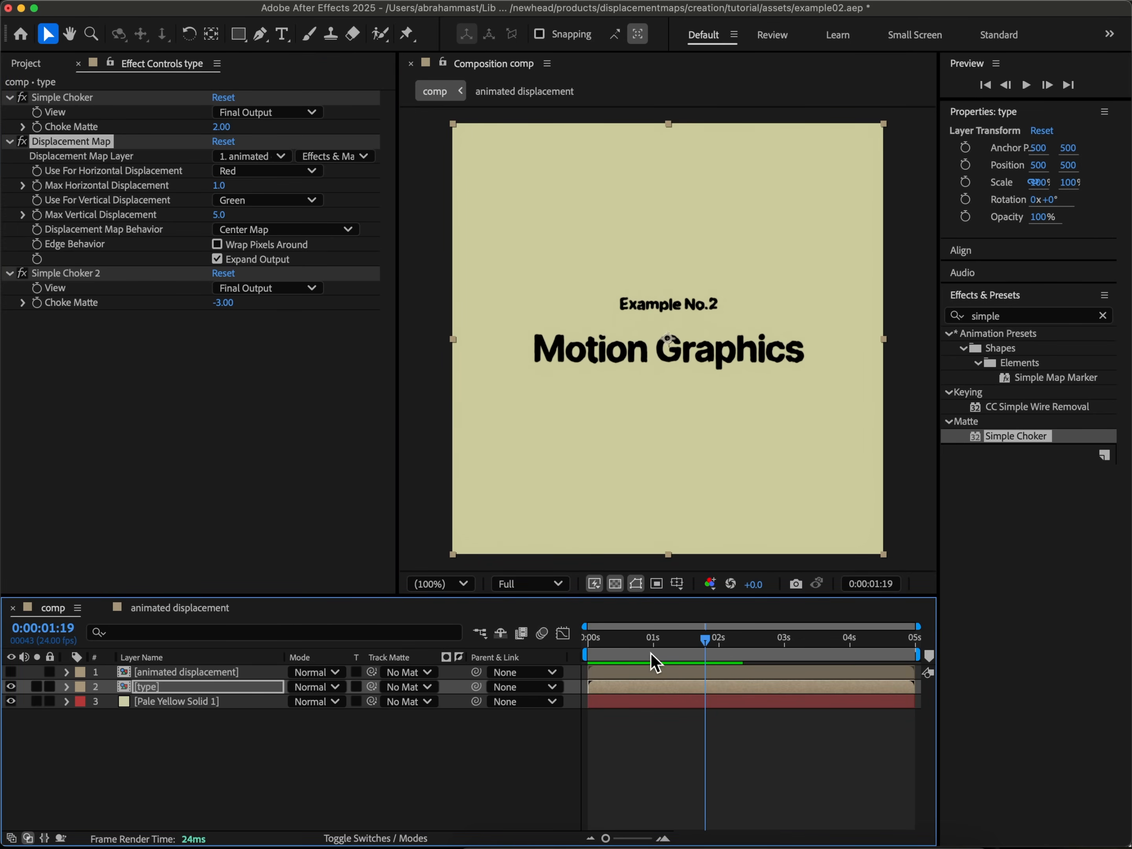
key(space)
- Make the animated displacement layer visible with the Multiply blending mode and preview the textured playback
click(10, 672)
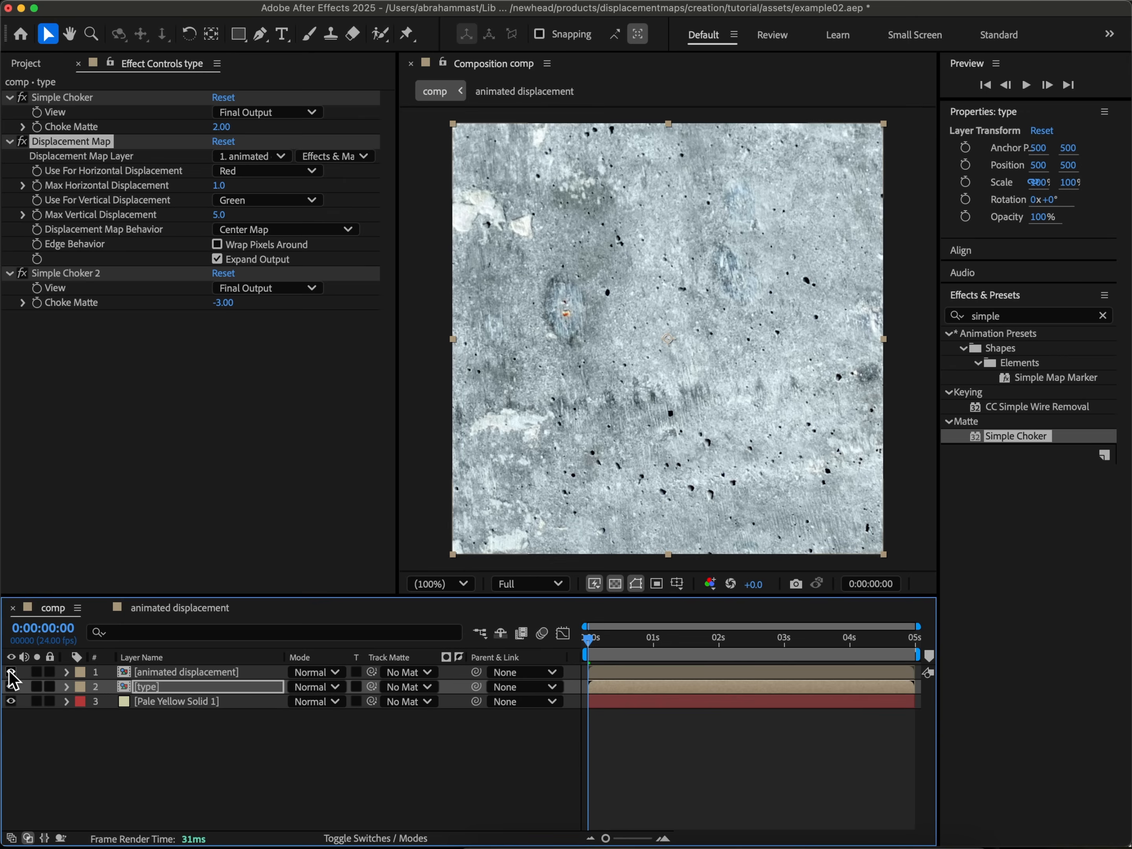
click(184, 673)
click(324, 674)
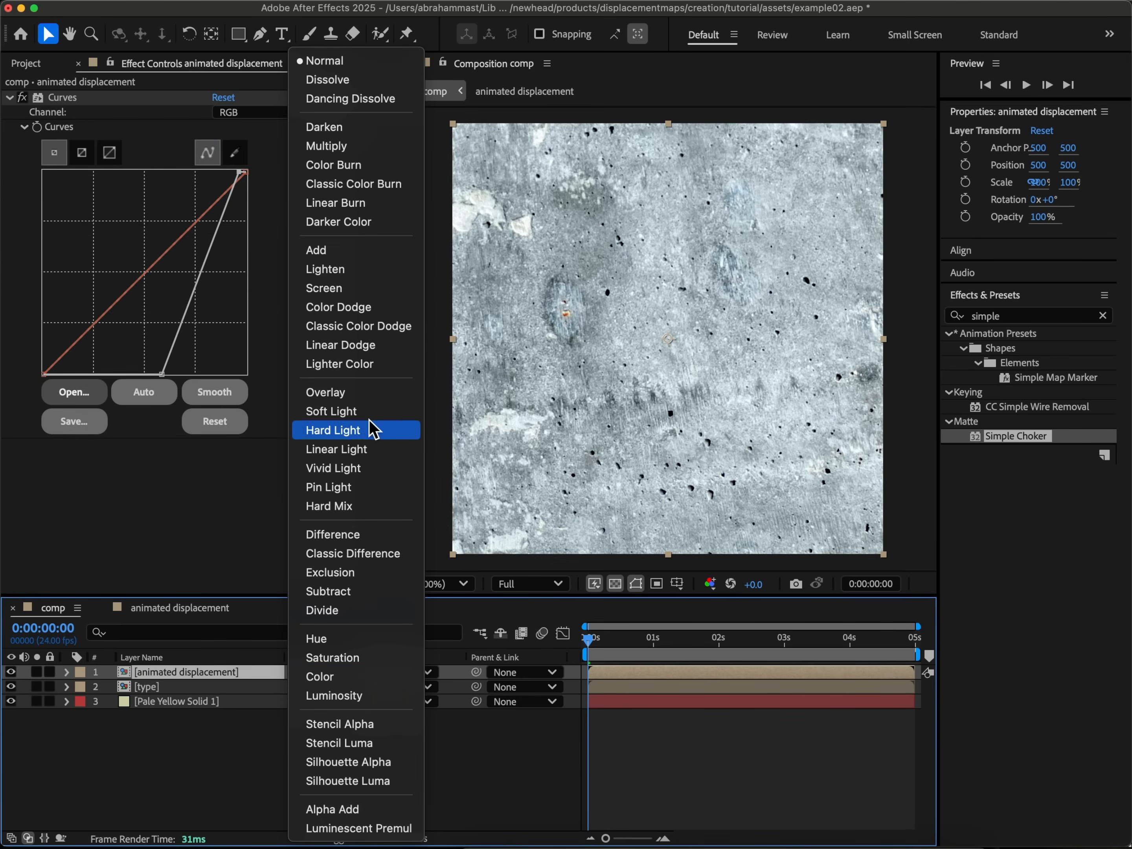
click(637, 658)
key(space)
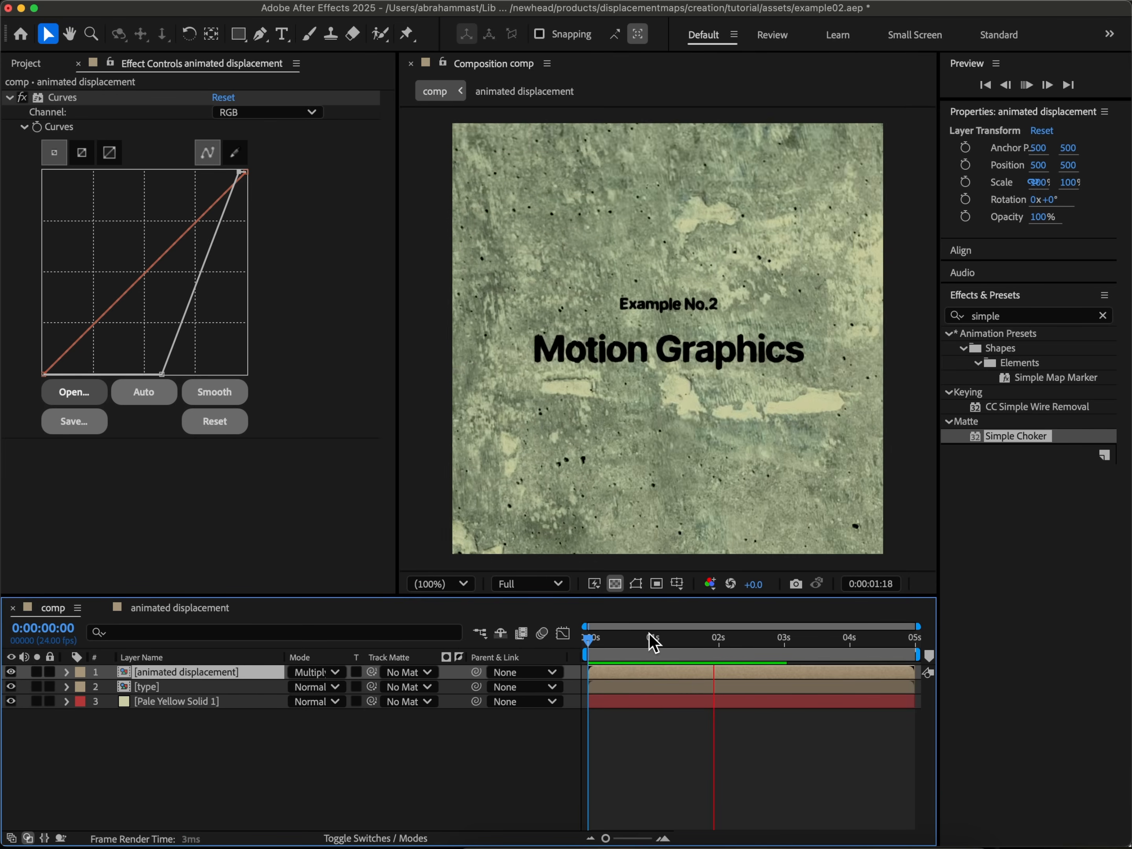
key(space)
- Add a new adjustment layer above all other layers in the comp
click(316, 3)
mouse_move(318, 14)
click(486, 128)
- Apply Posterize Time to the adjustment layer with a Frame Rate of 12
click(1006, 317)
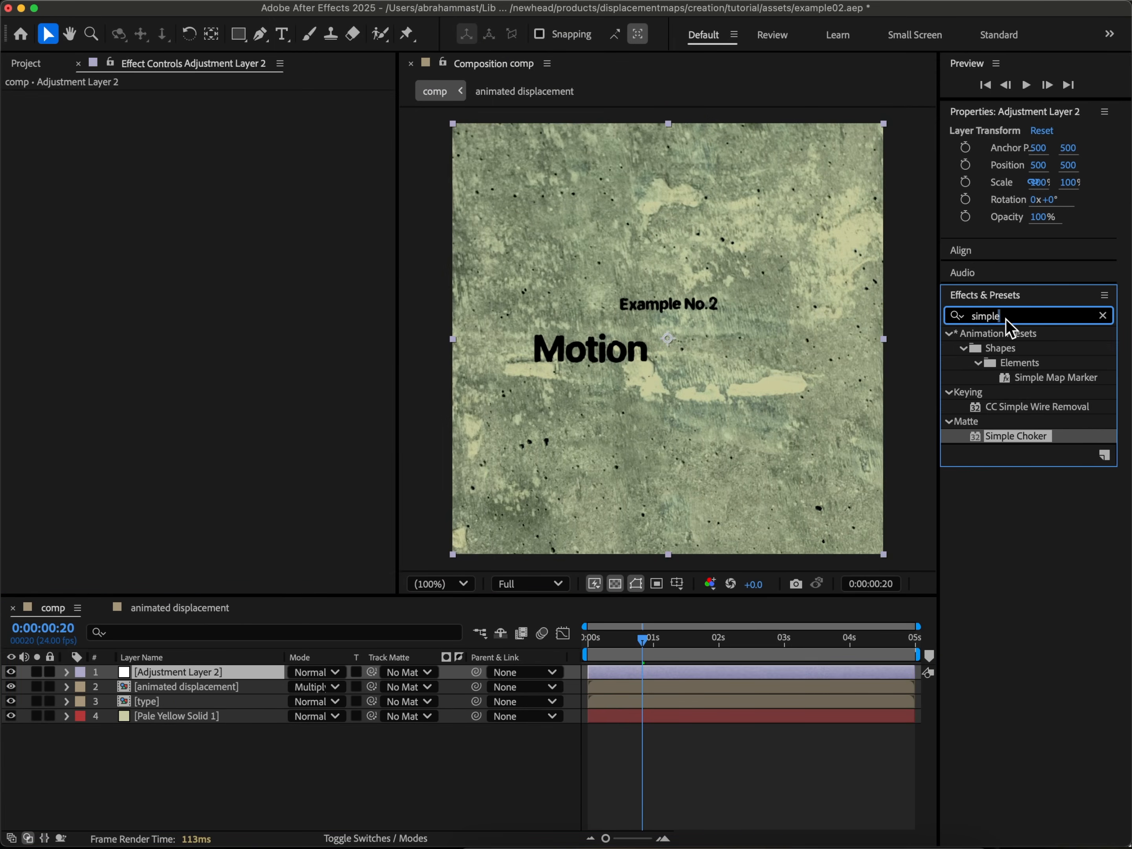
text(post)
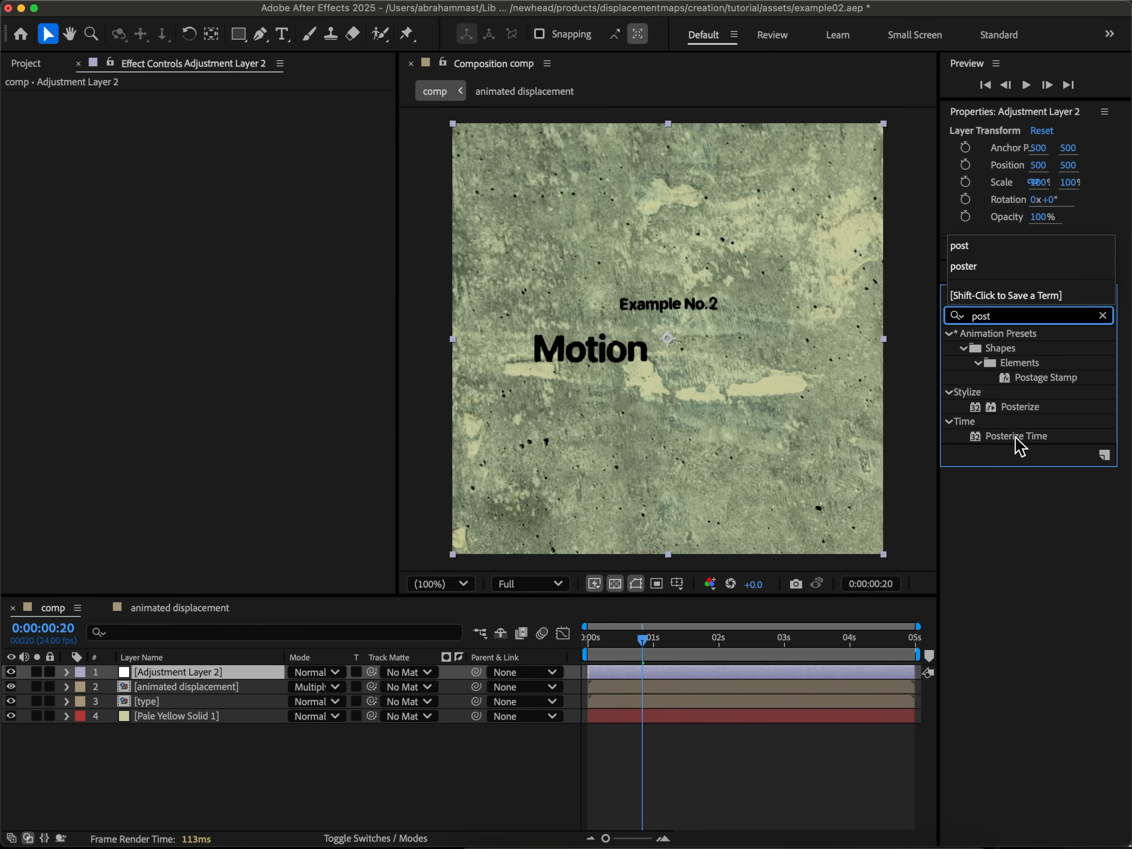
double_click(1015, 437)
click(221, 113)
text(12)
key(Return)
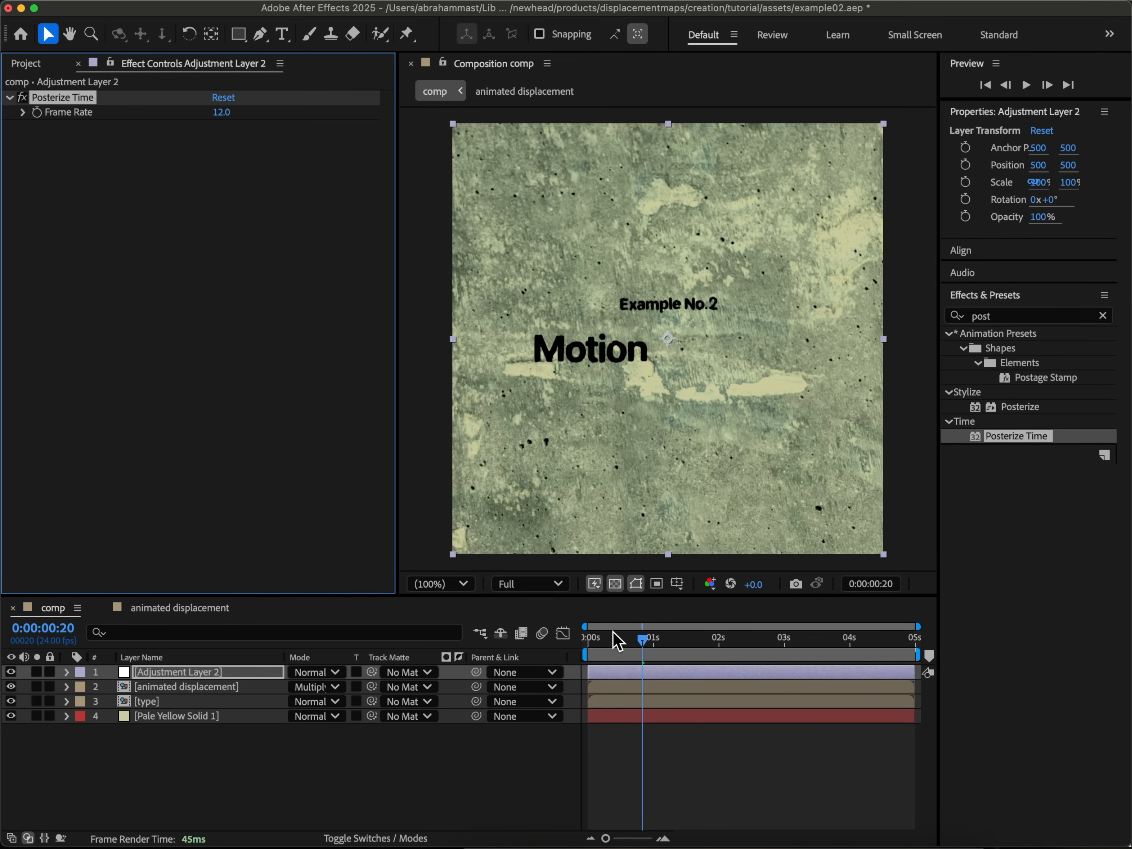
- Preview the posterized text animation from the start of the comp
key(Home)
key(space)
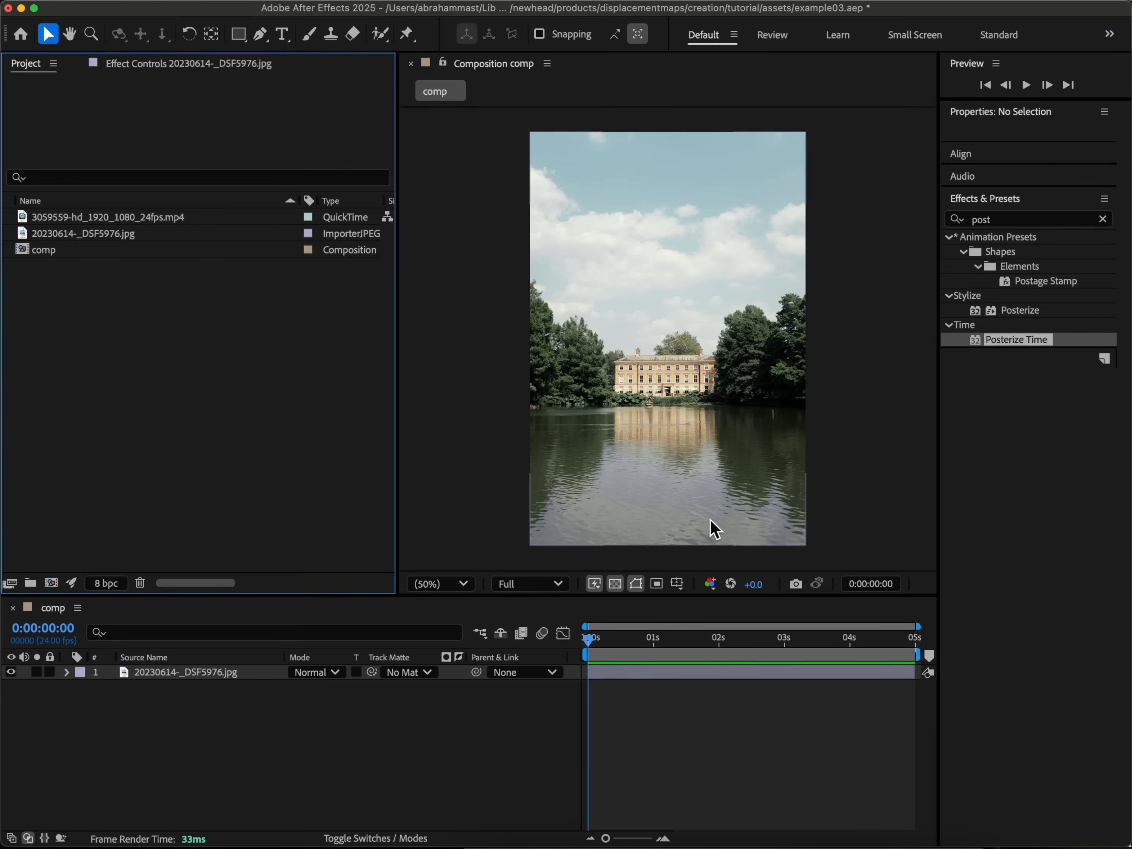
- Add an adjustment layer above the lake photo and draw a rectangular mask on it covering the water
click(183, 671)
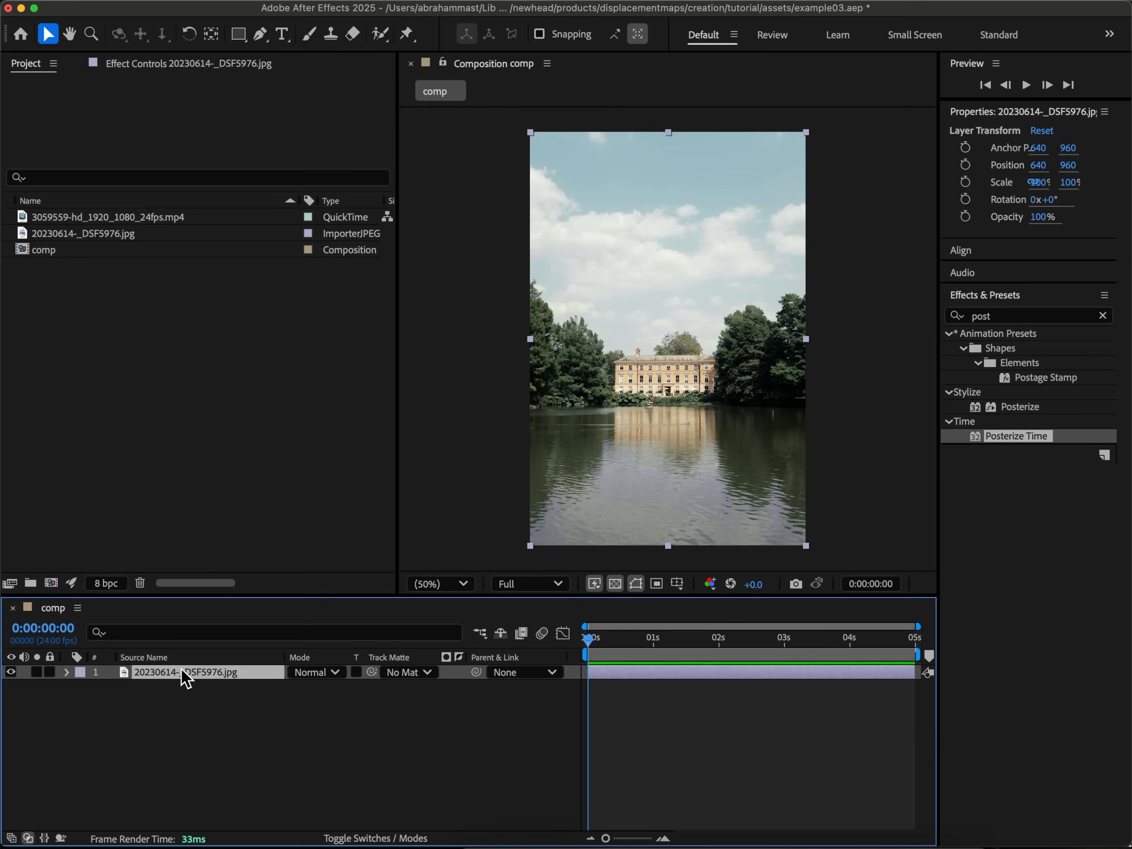
click(312, 2)
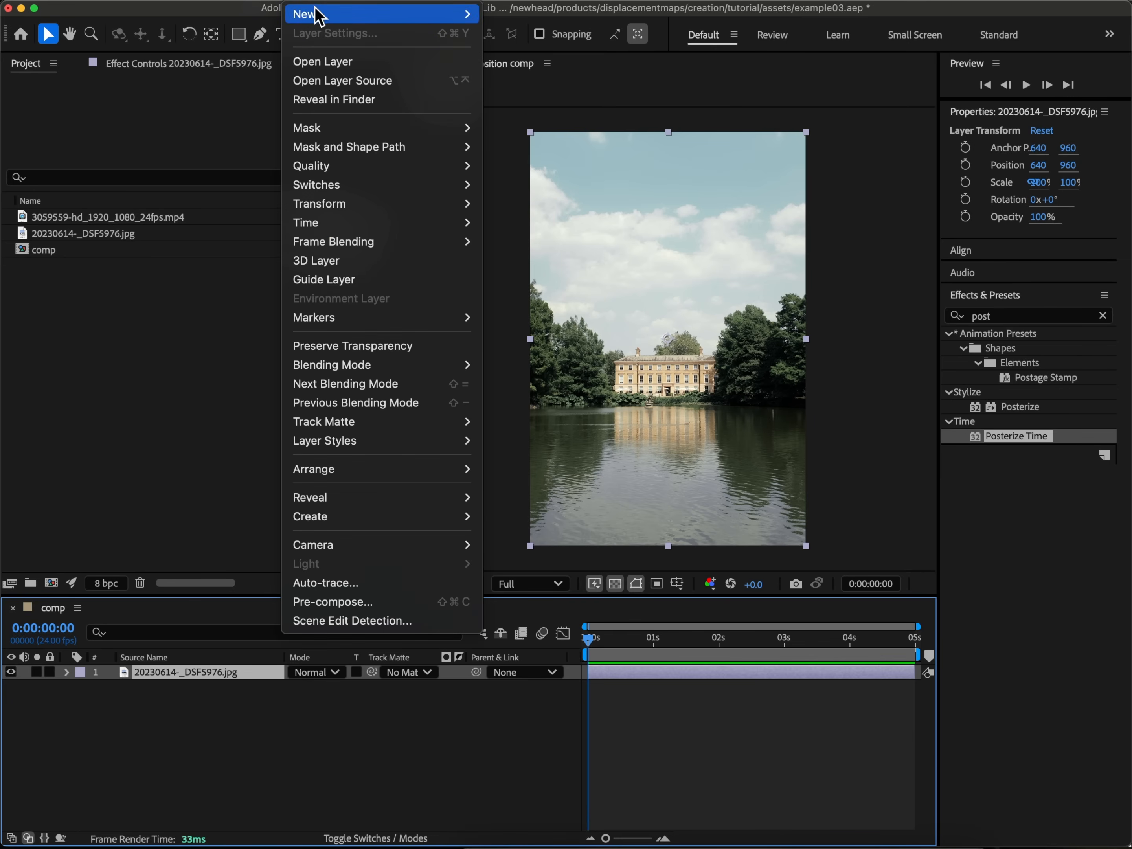
mouse_move(316, 11)
click(518, 125)
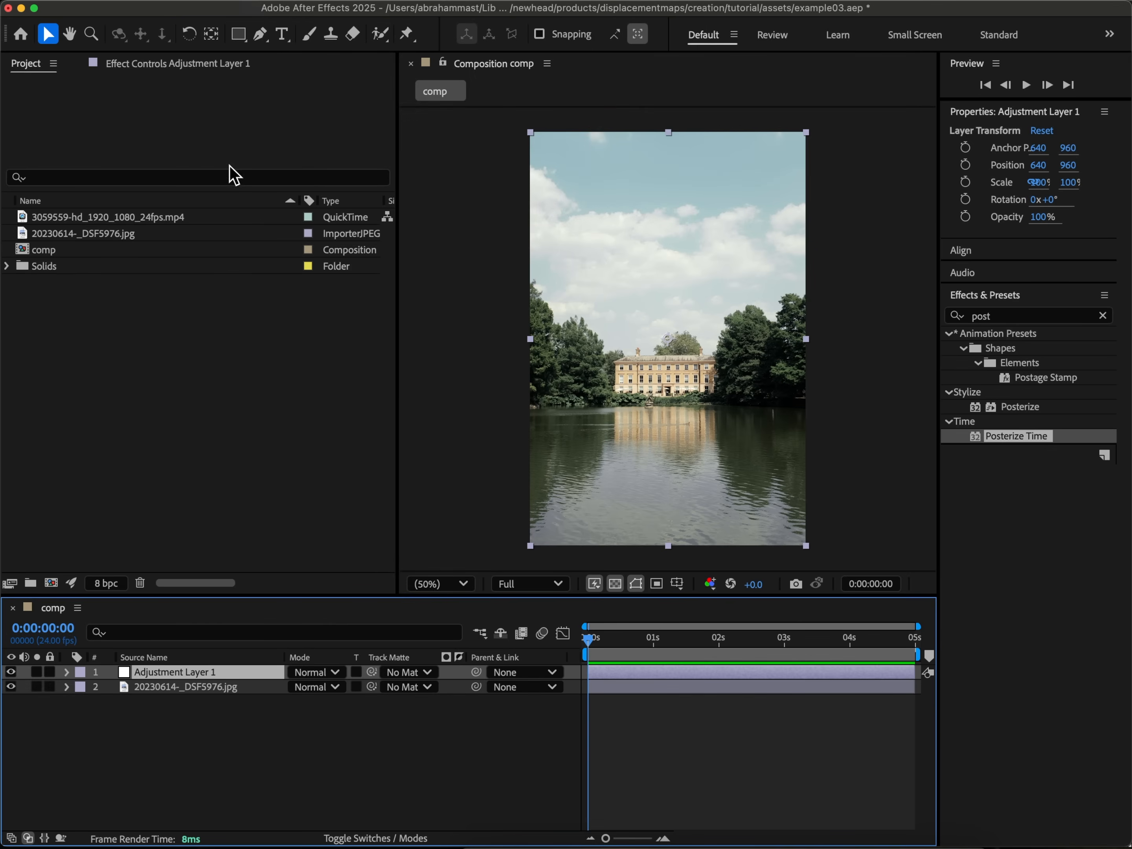
click(238, 34)
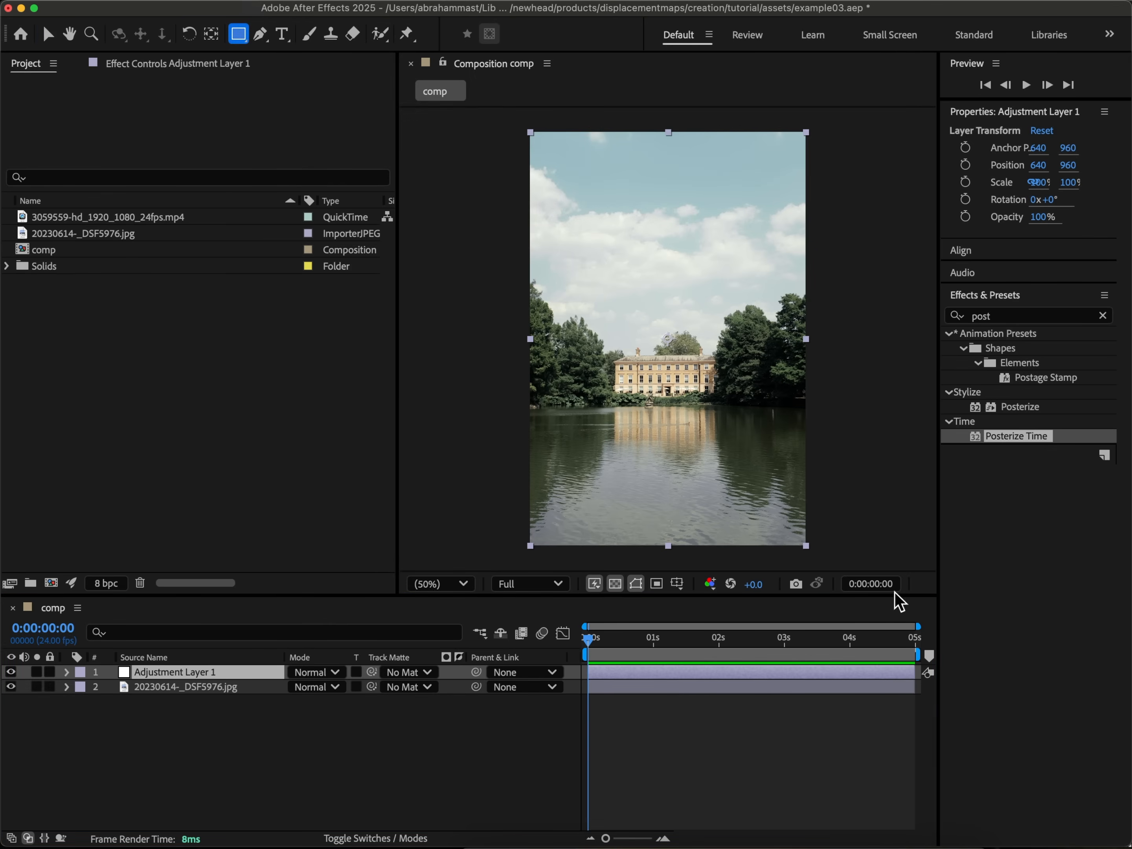
drag(883, 555, 497, 411)
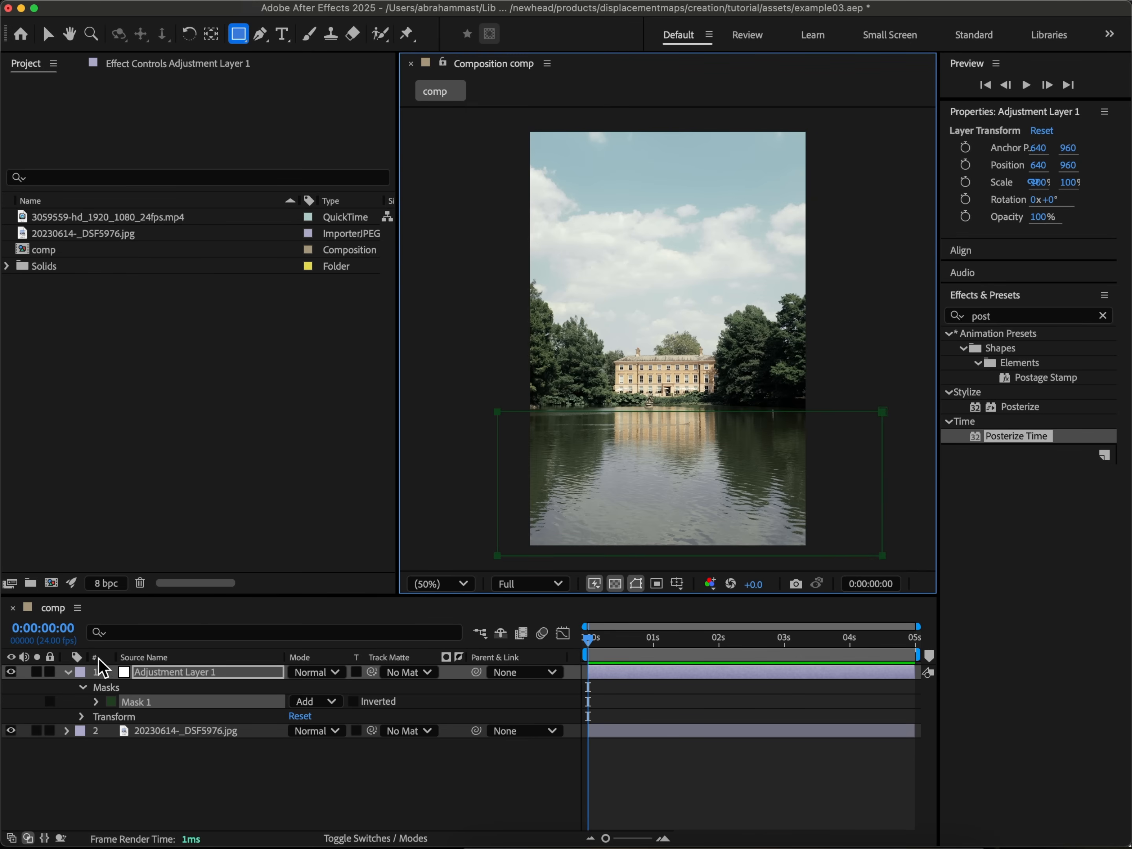
- Apply Directional Blur to the masked adjustment layer with a Blur Length of about 19.3
click(154, 674)
click(1020, 317)
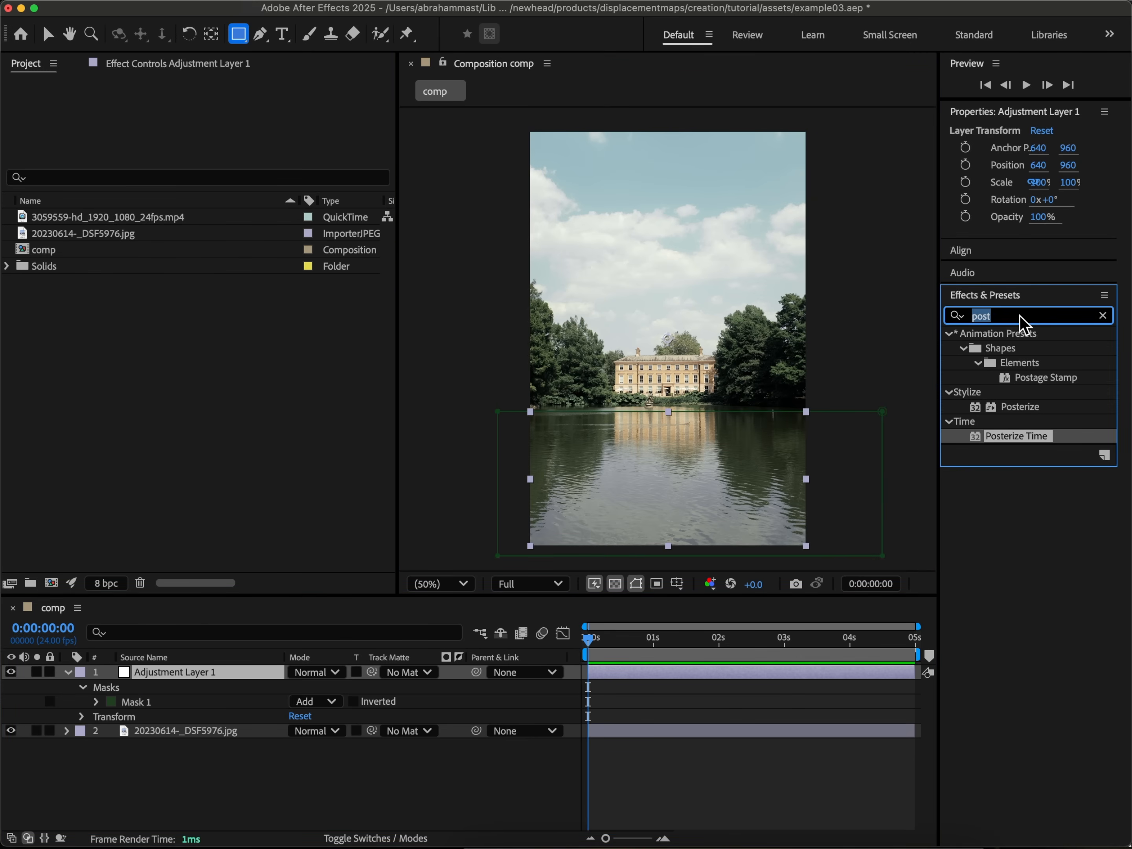
text(dire)
double_click(1033, 348)
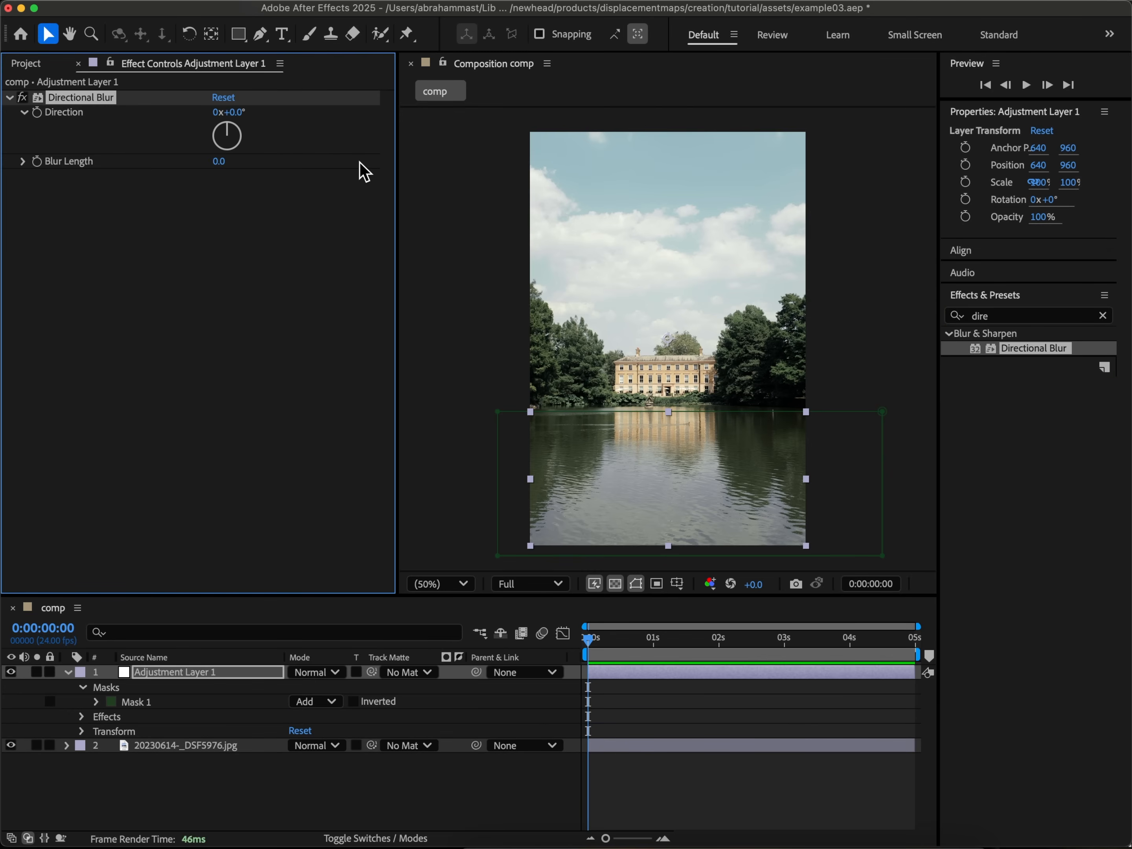
drag(222, 164, 234, 161)
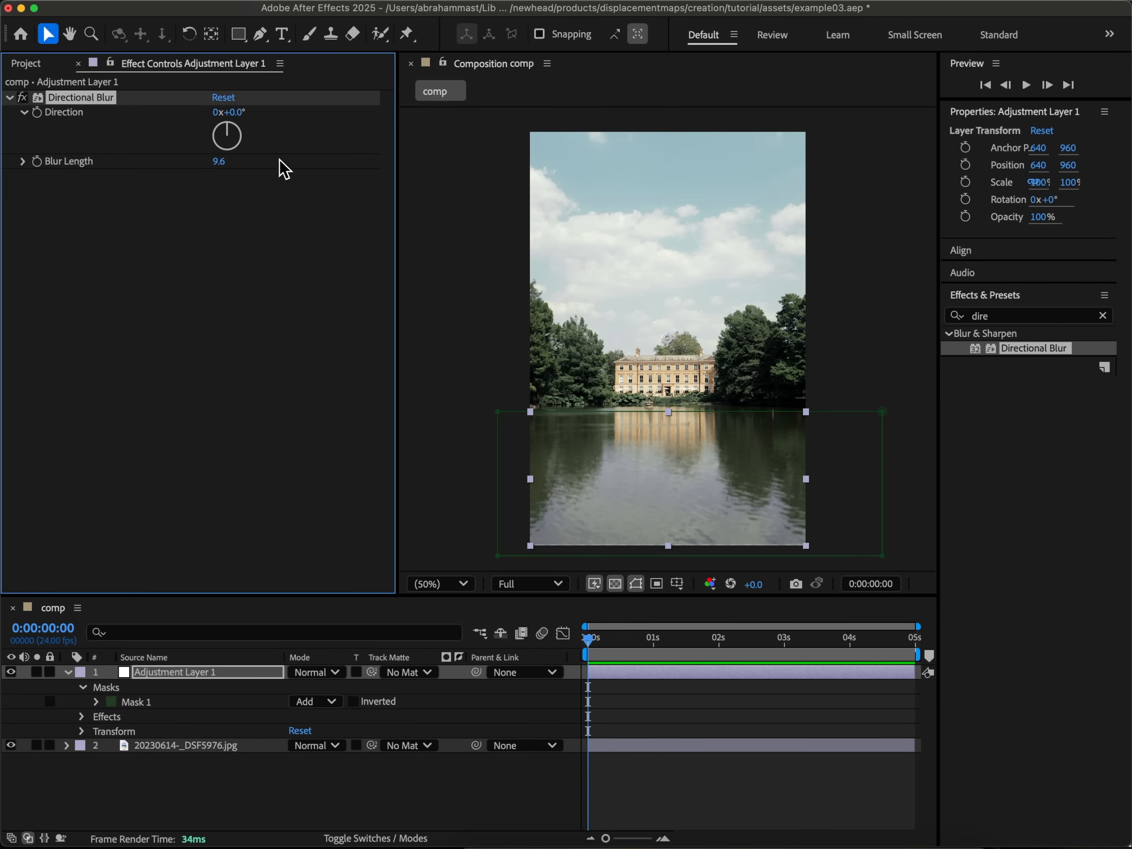
drag(222, 162, 290, 161)
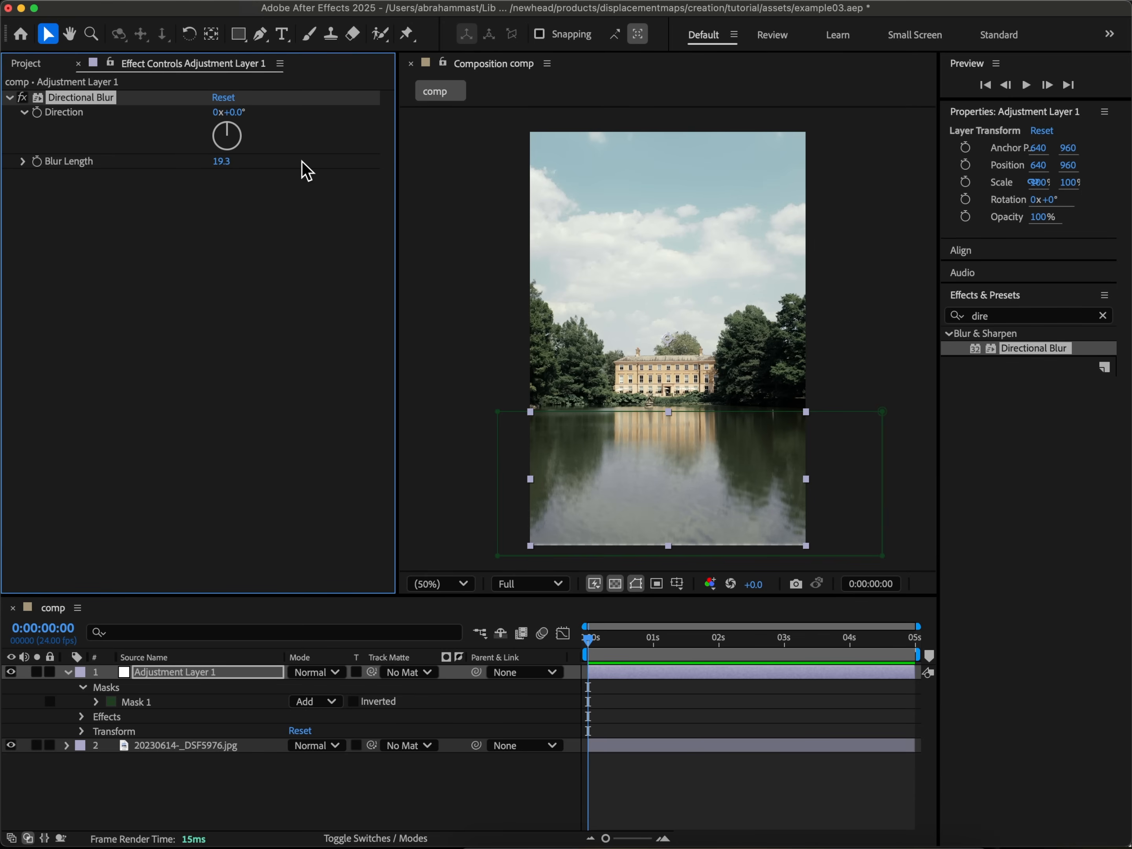
click(688, 797)
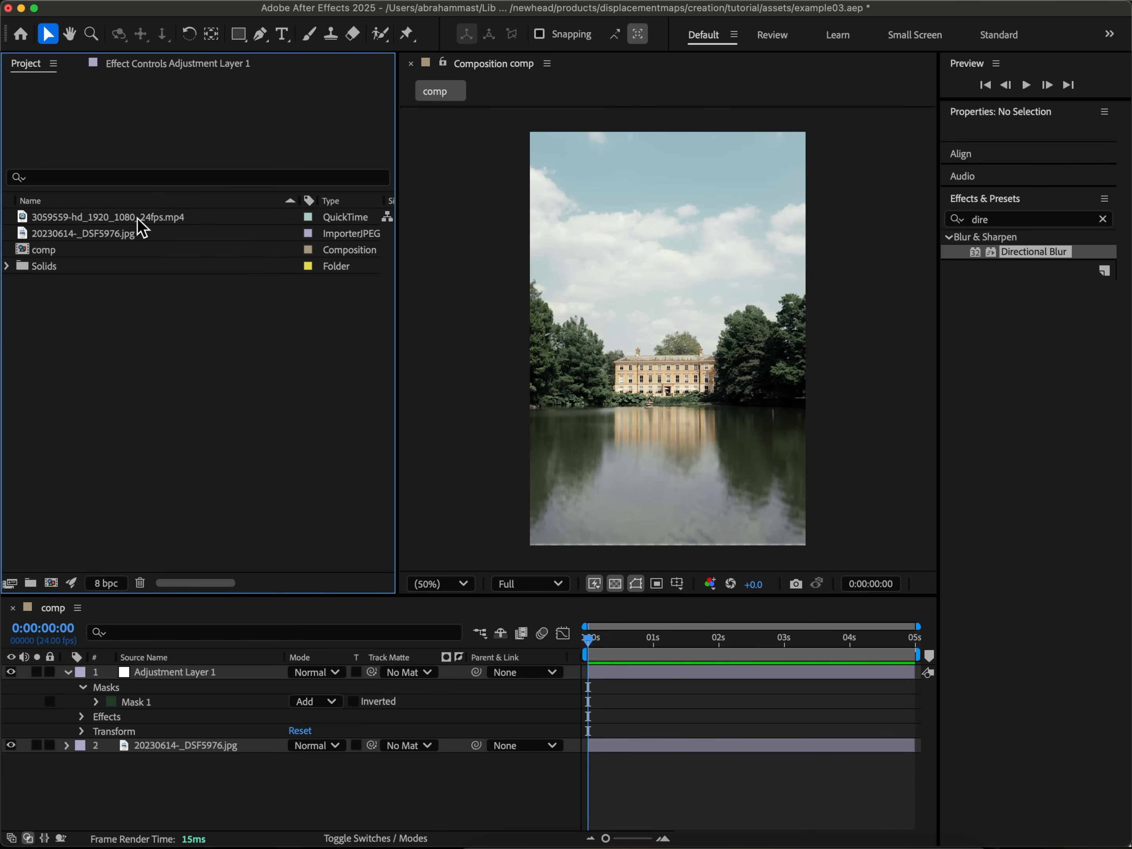
- Add the 3059559-hd_1920_1080_24fps.mp4 footage above all layers, scale it to 153% and move it down over the lake
drag(140, 222, 162, 675)
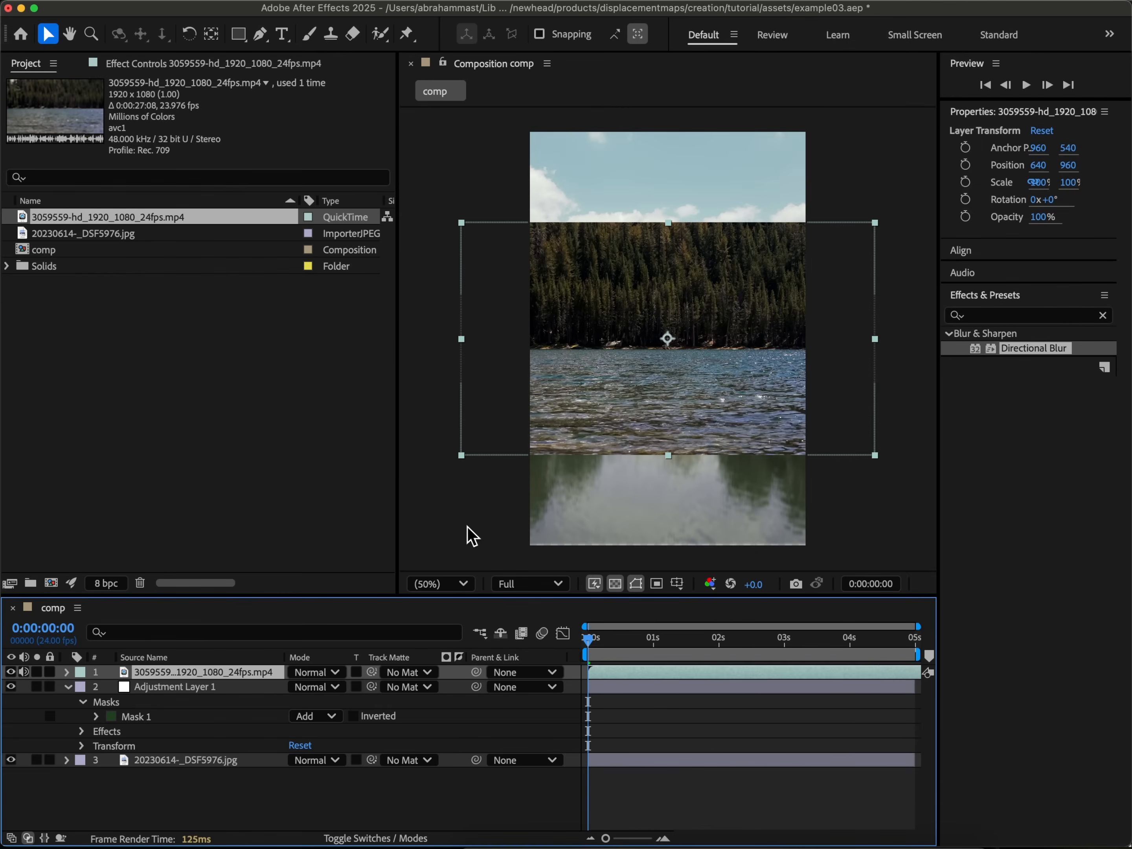
key(s)
drag(321, 688, 366, 687)
drag(740, 429, 740, 463)
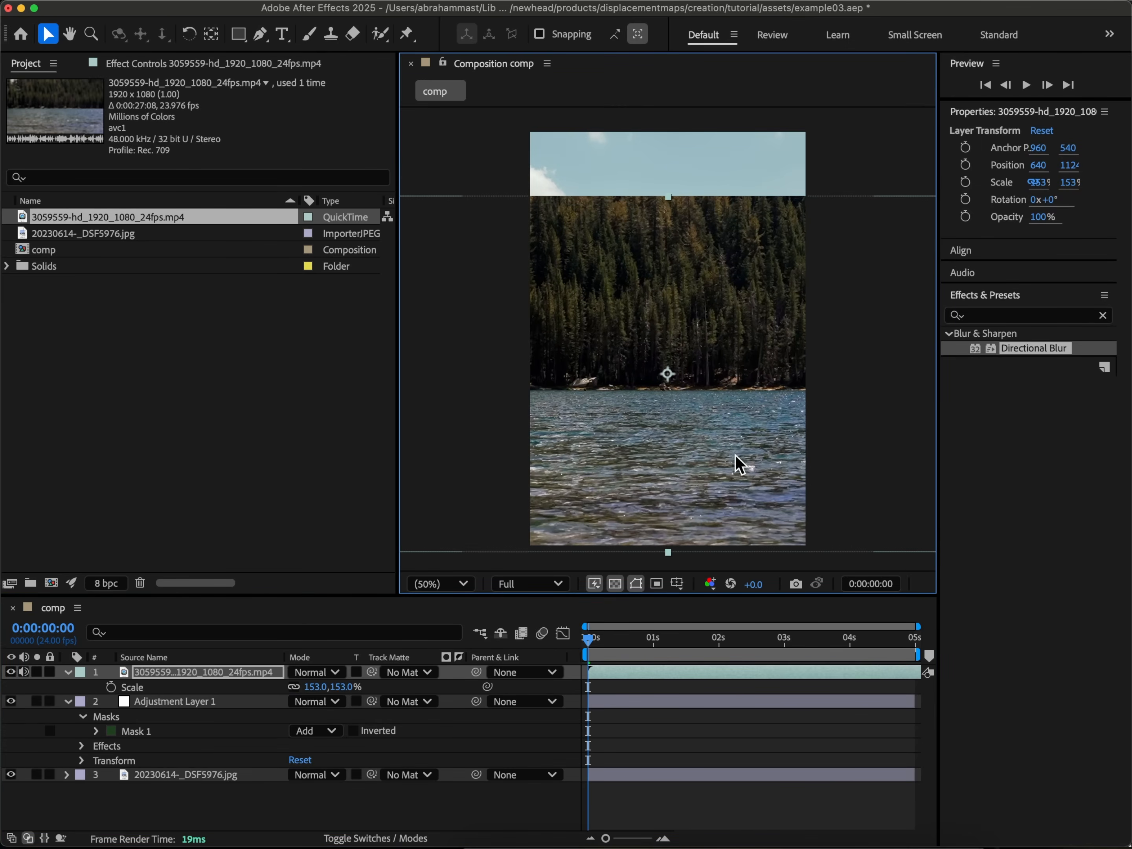
- Refine the water footage's scale to 158% and nudge it slightly up to a vertical position of 1116
click(11, 672)
click(12, 672)
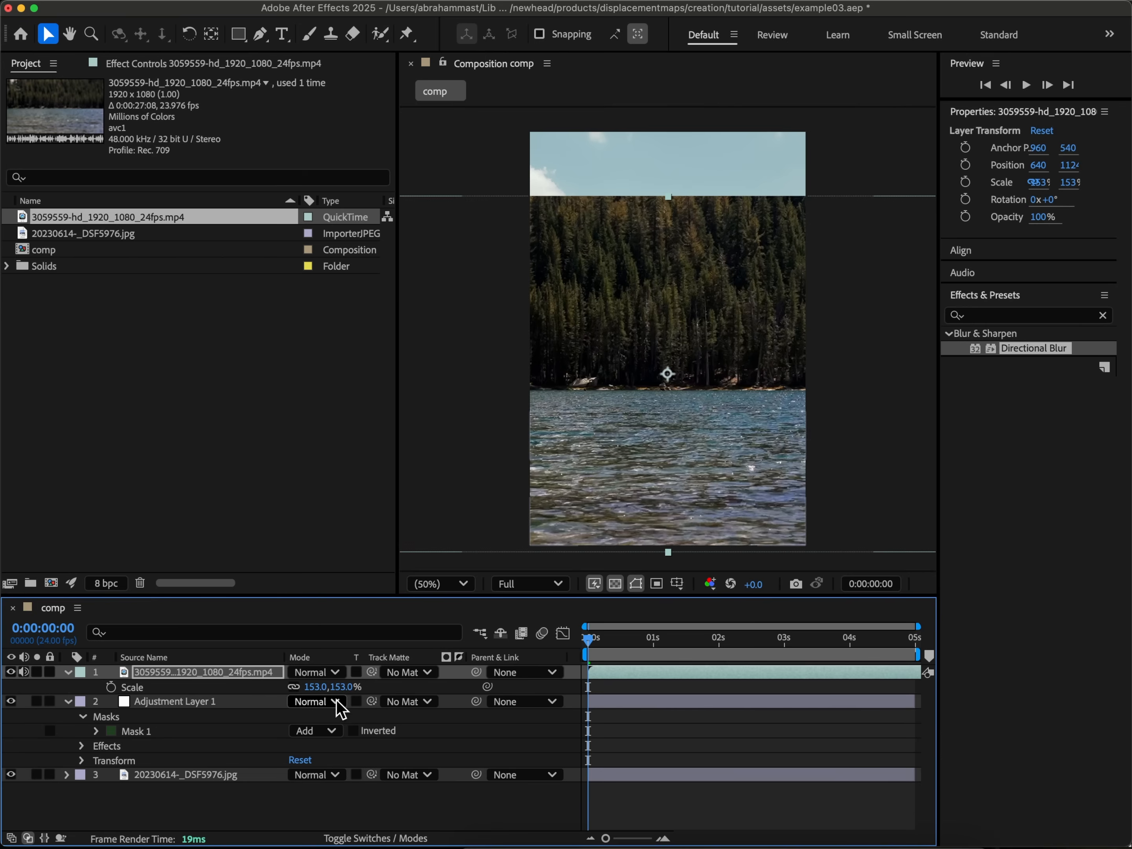
key(s)
key(p)
key(s)
drag(318, 686, 323, 686)
drag(653, 443, 653, 441)
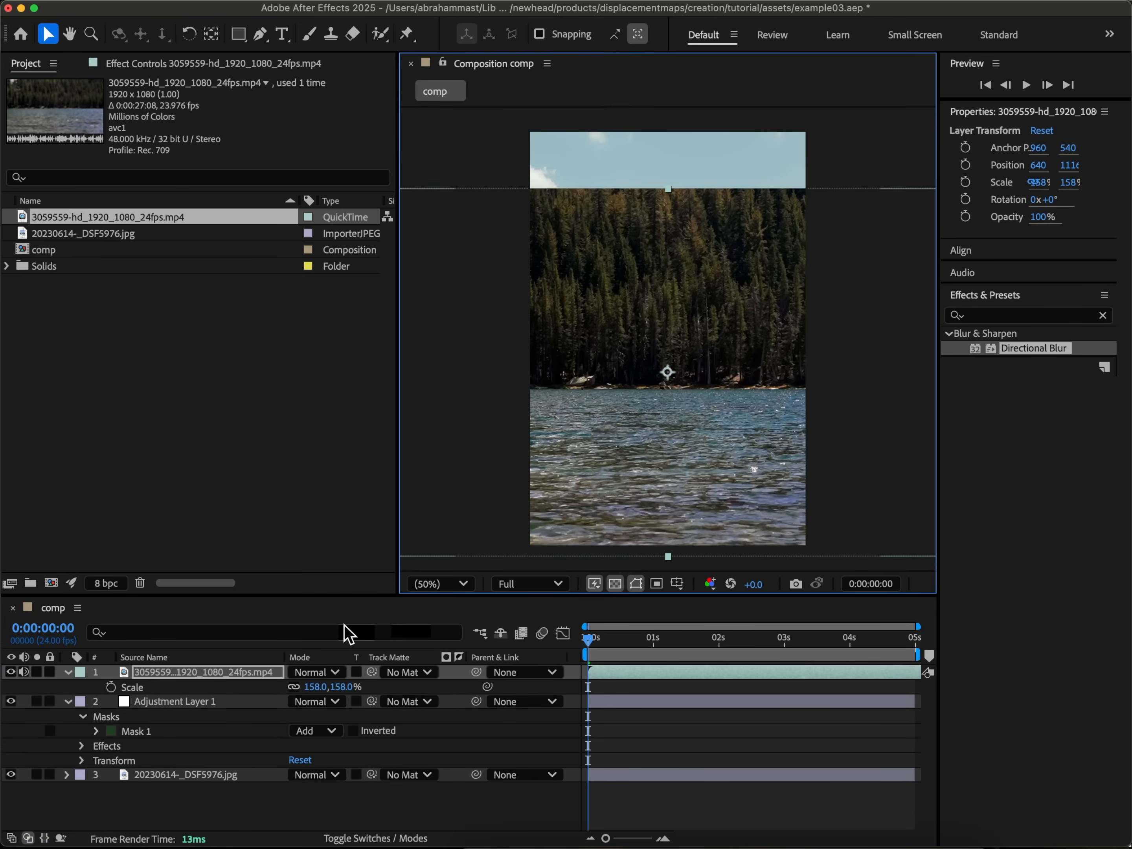
- Pre-compose the water footage as "water", moving all attributes into the new composition
right_click(218, 673)
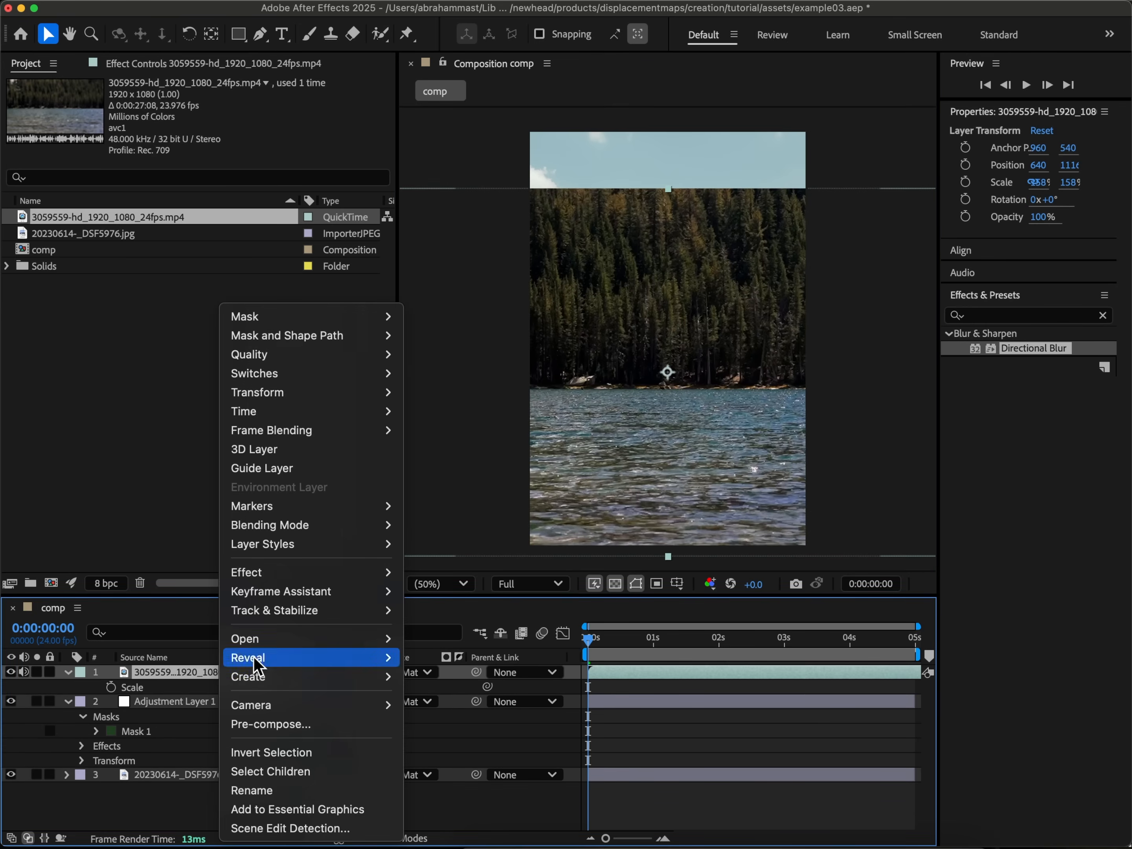
click(296, 725)
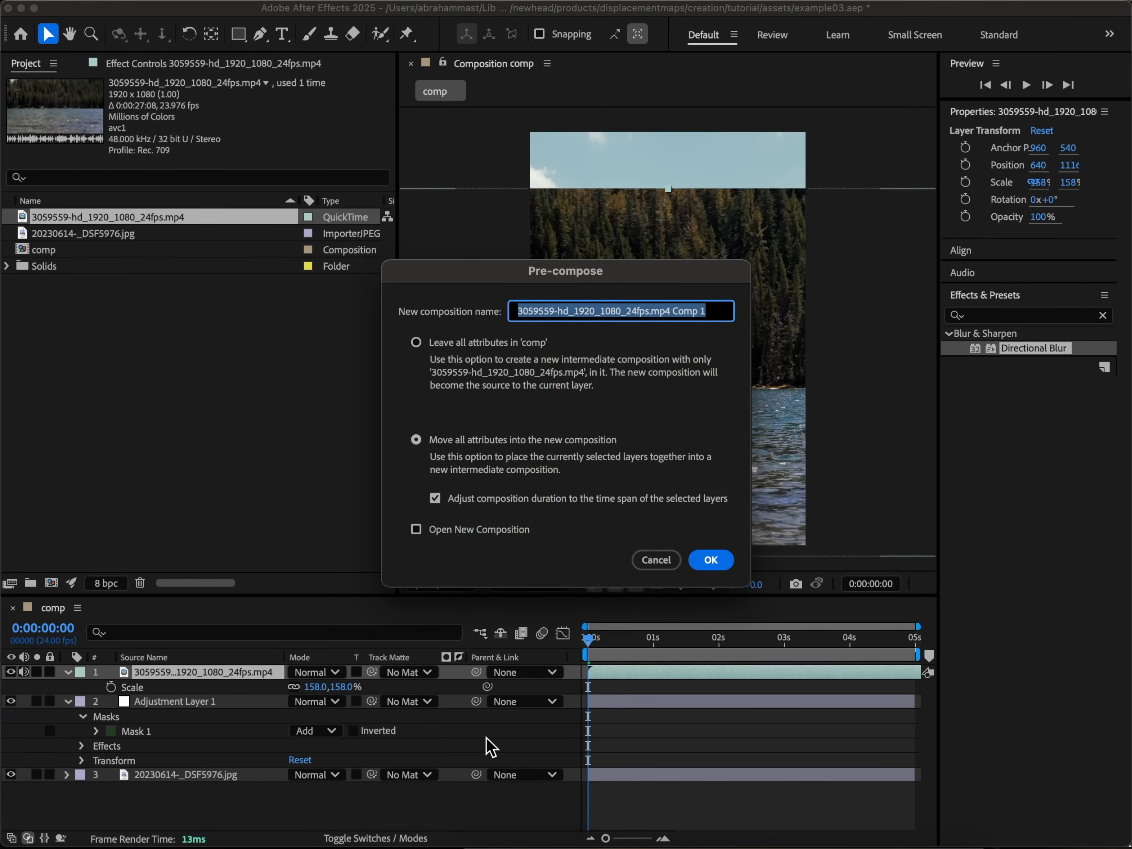
text(water)
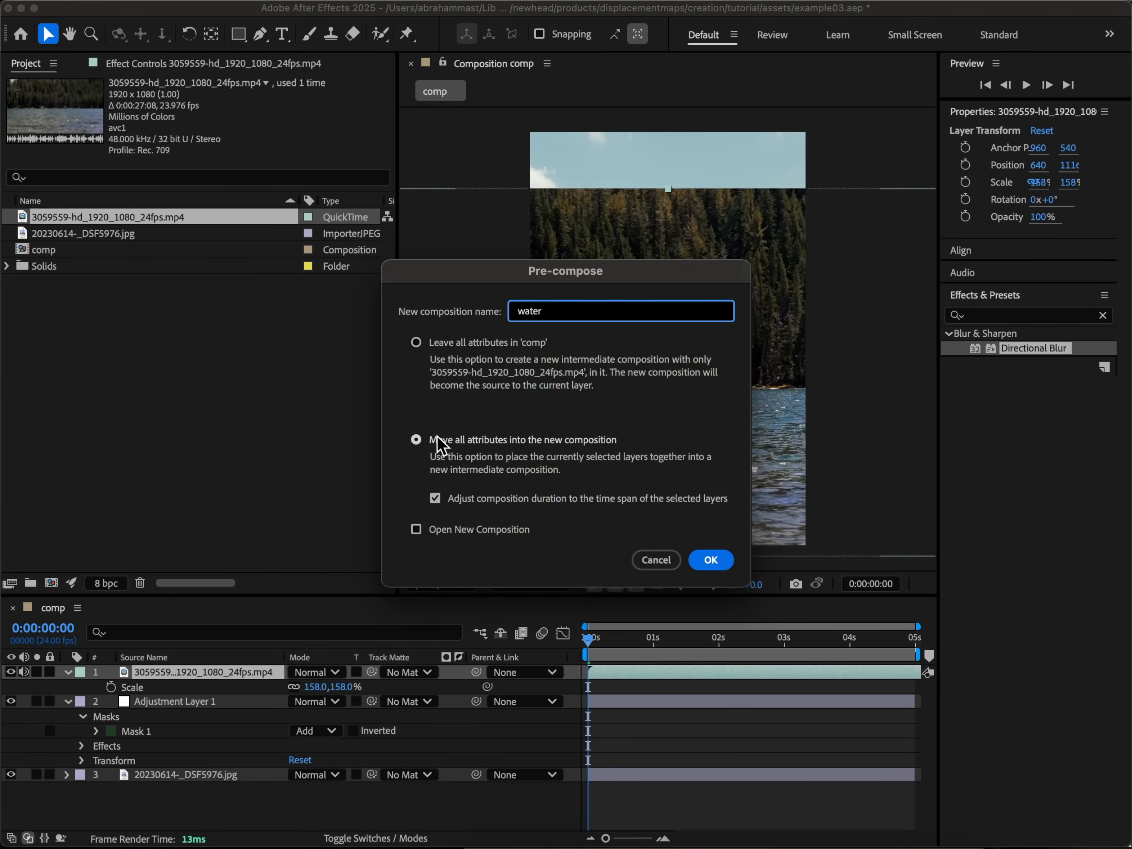
click(711, 561)
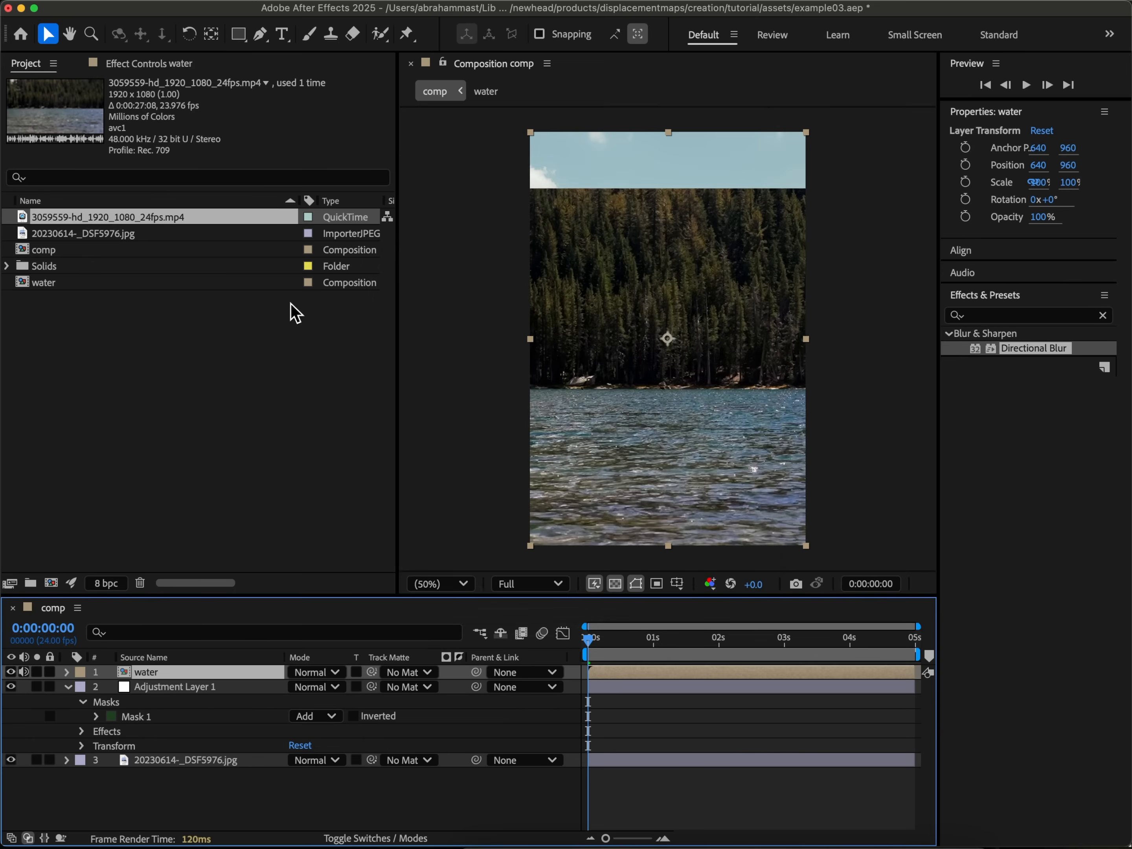
- Set the water layer's opacity to 0% and draw a closed Pen mask on it along the shoreline and around the lake
key(t)
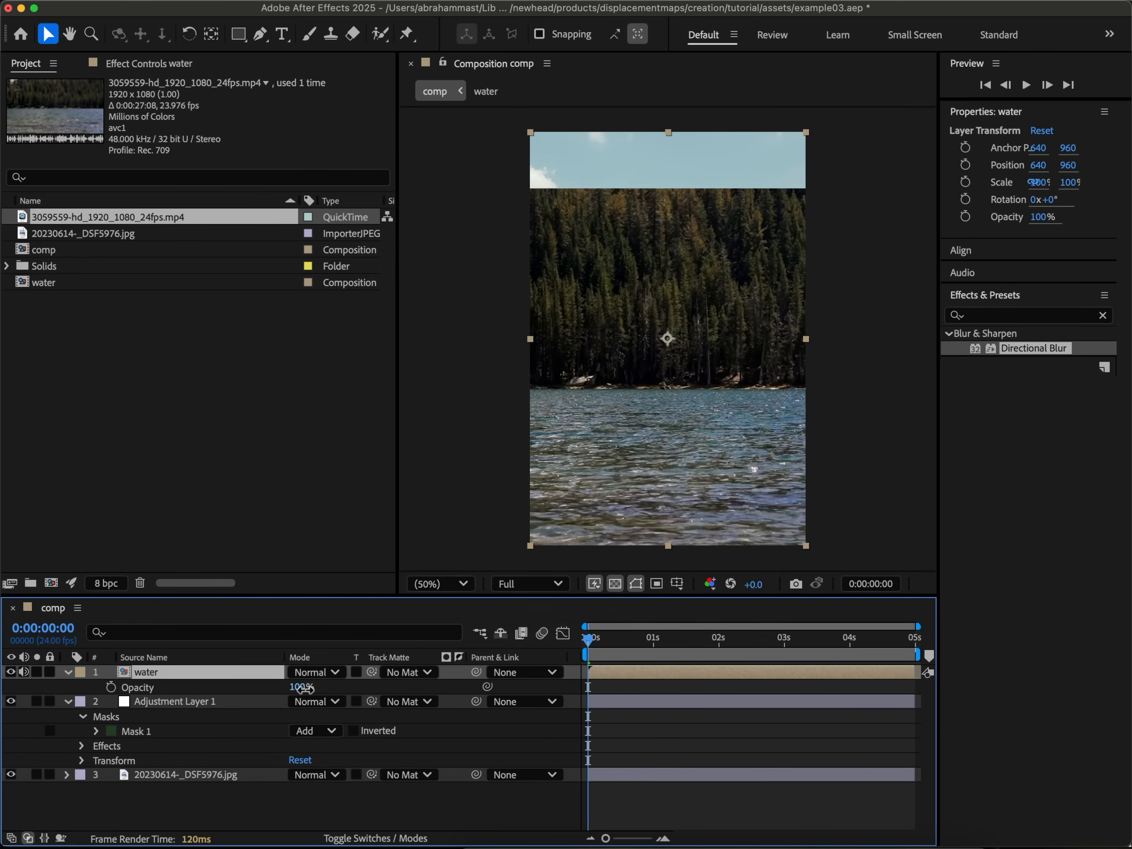
drag(302, 687, 114, 678)
click(261, 33)
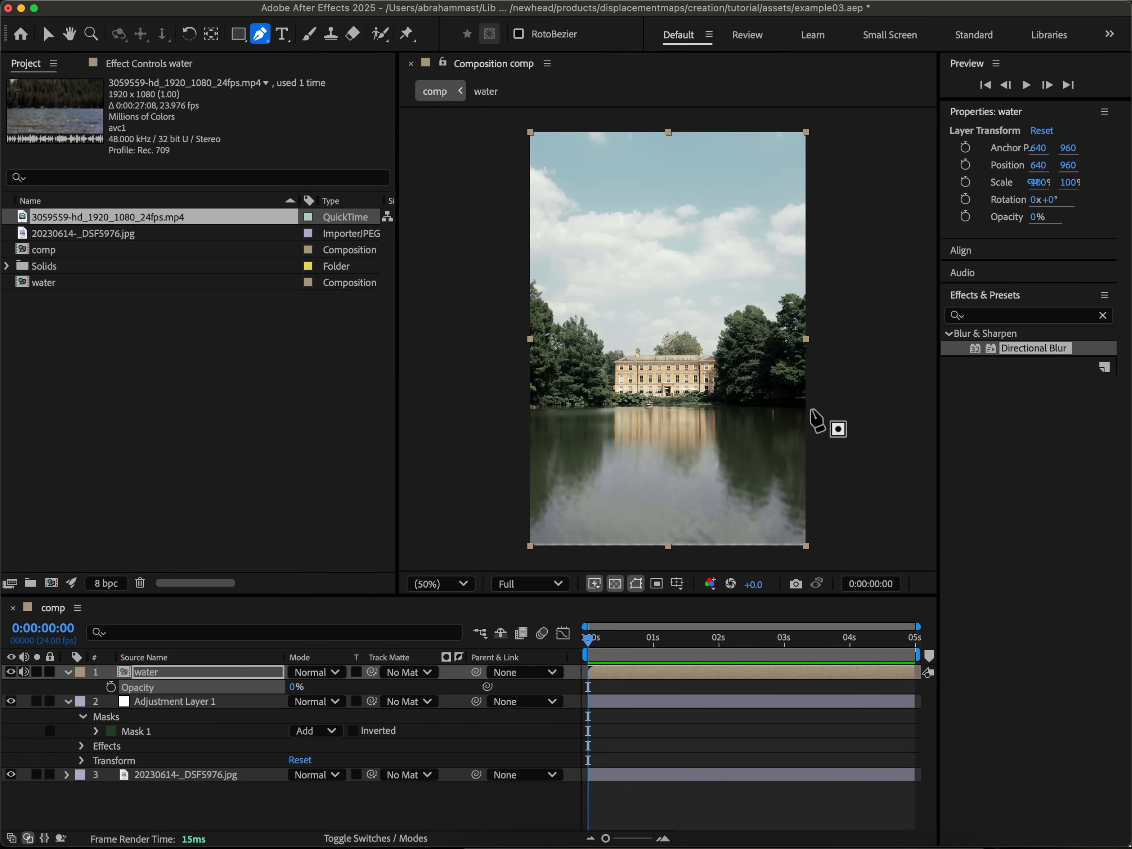
click(811, 408)
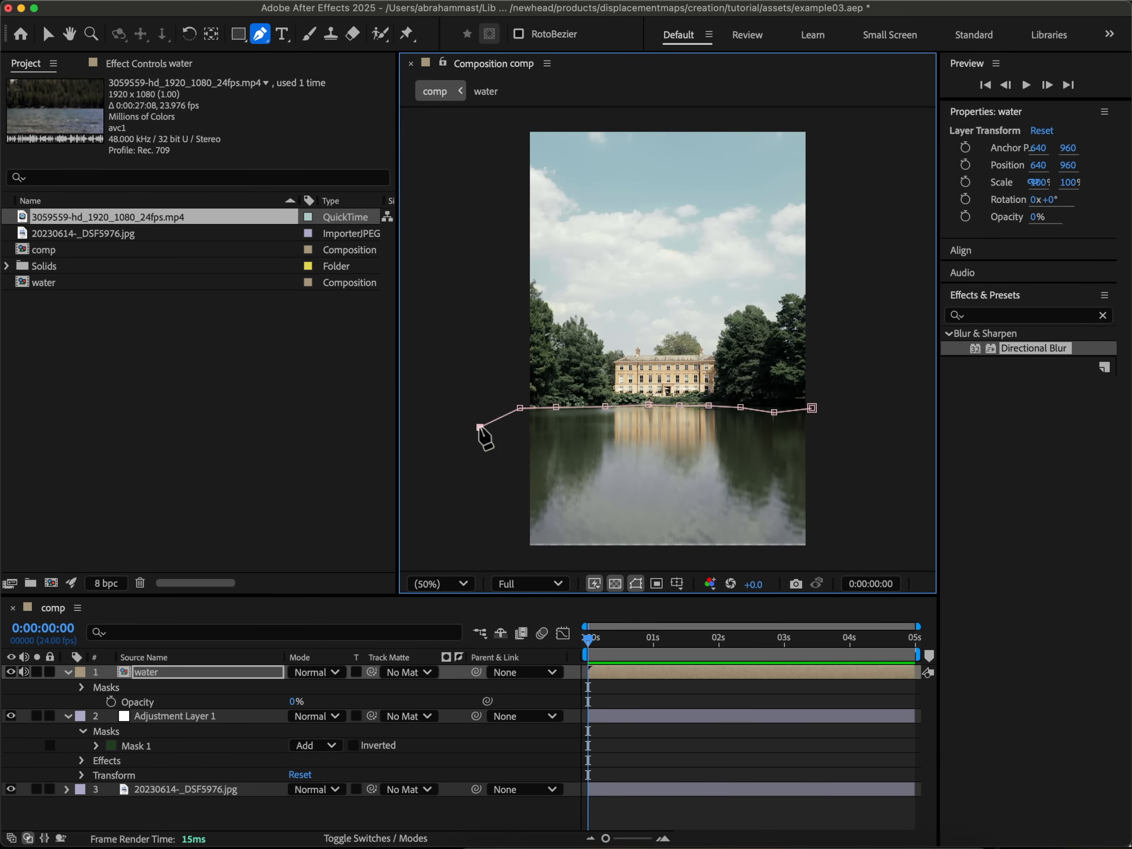
scroll(479, 427, down, 4)
click(477, 488)
click(739, 550)
click(872, 487)
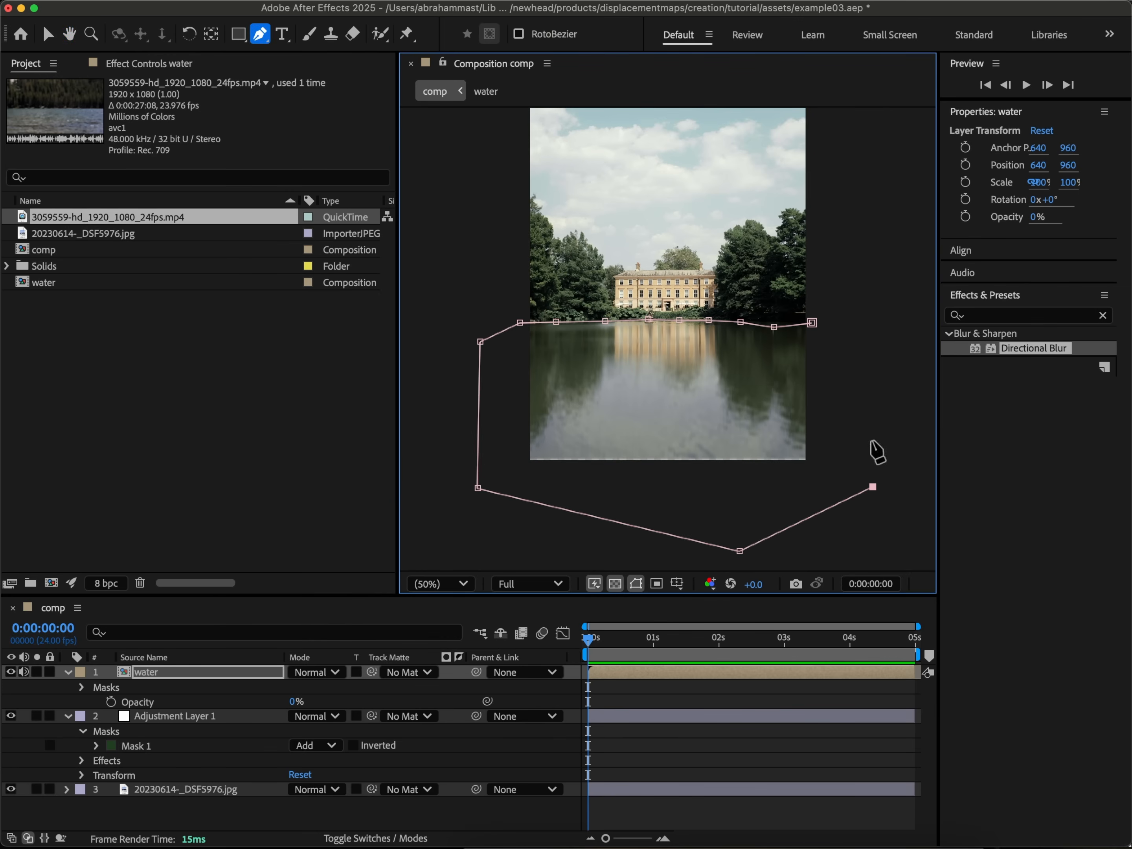
click(812, 323)
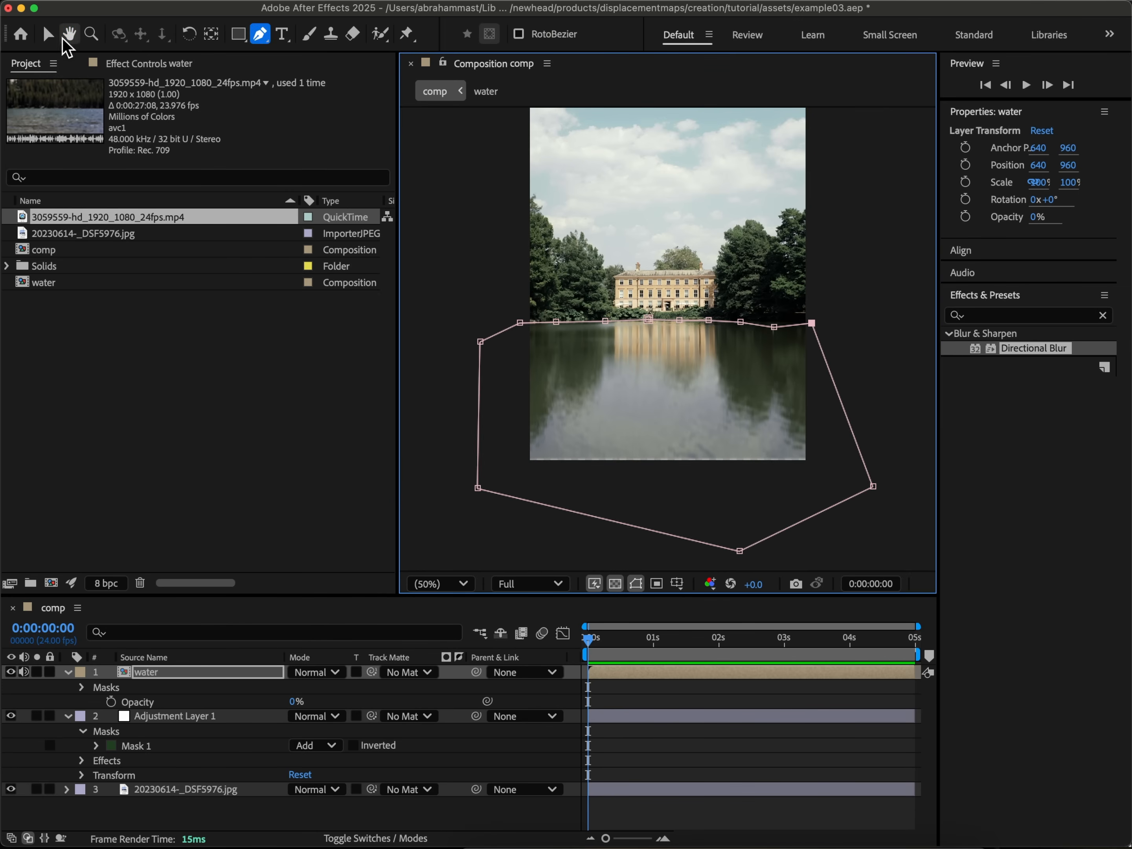
- Restore the water layer's opacity to 100%, collapse its properties and hide the layer
click(51, 32)
drag(290, 701, 560, 687)
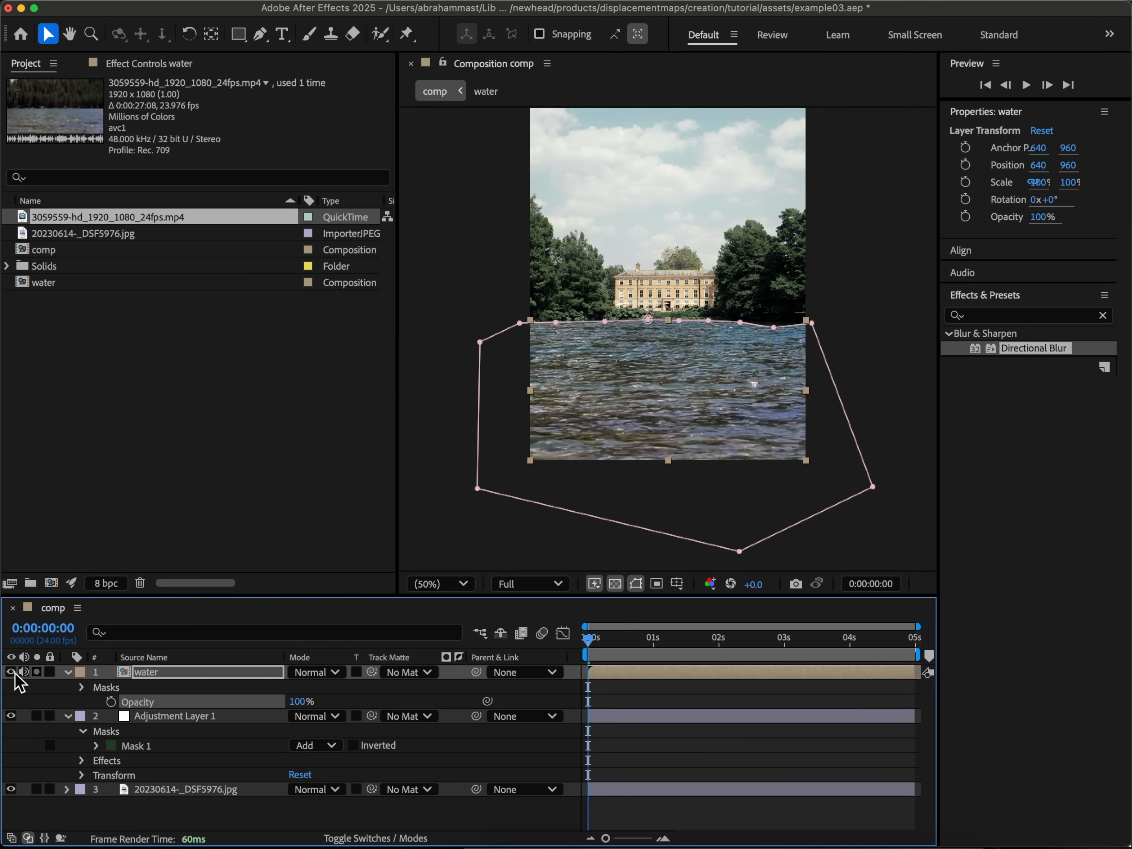
click(69, 673)
key(super+shift+a)
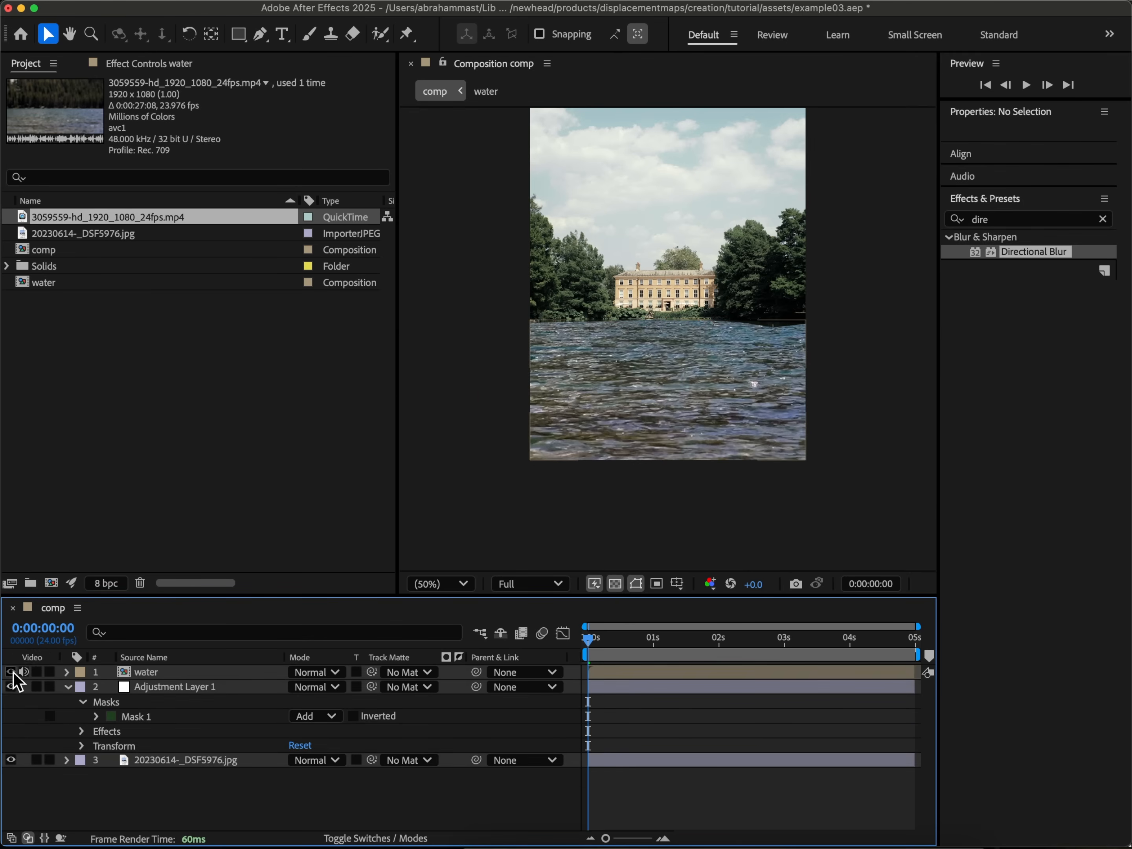
click(10, 672)
- Add a second adjustment layer above the hidden water layer
click(303, 3)
mouse_move(304, 19)
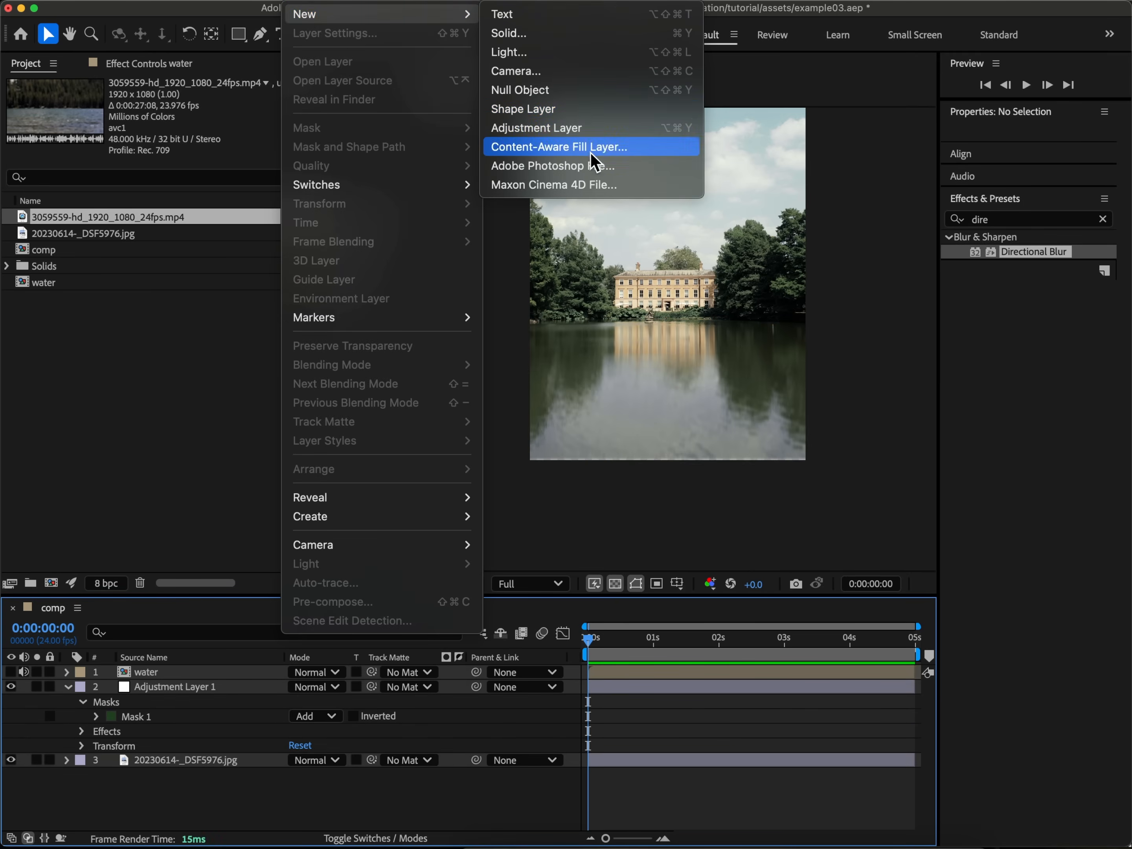
click(588, 129)
- Find the Displacement Map effect and apply it to the new adjustment layer
click(975, 311)
key(BackSpace)
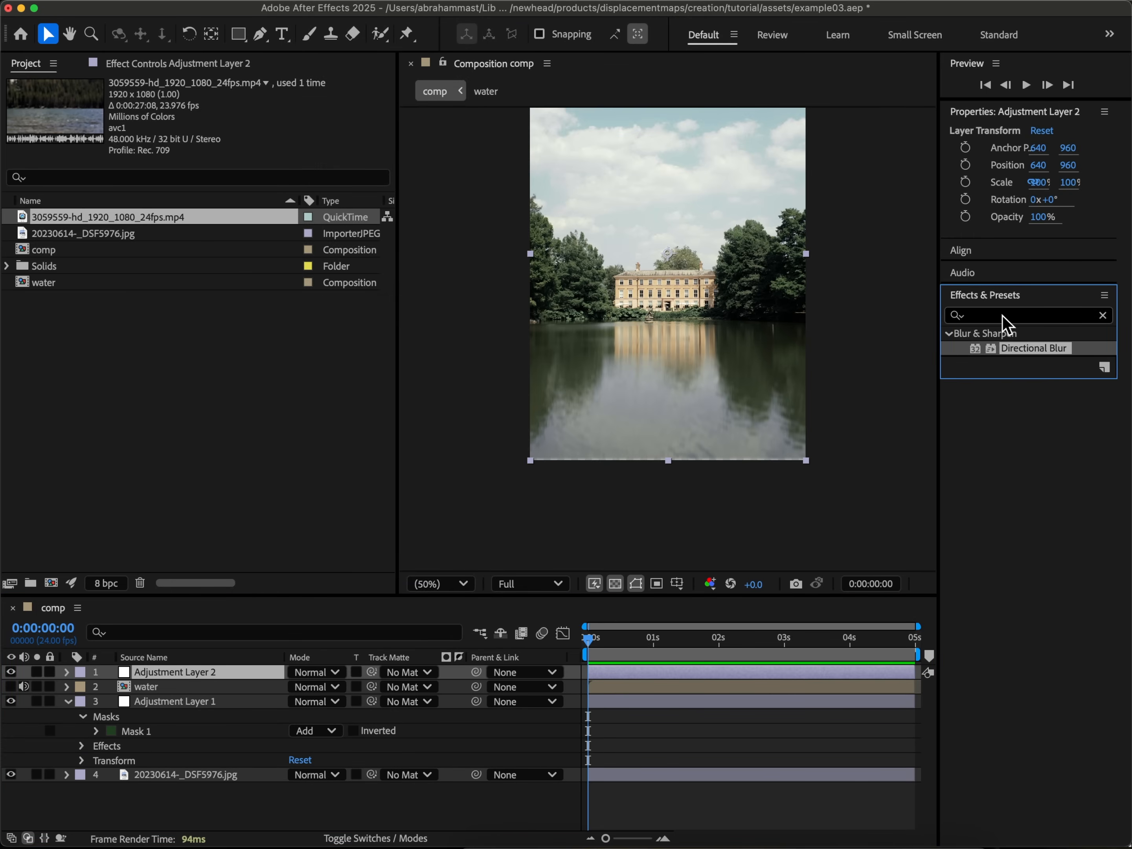
click(1102, 319)
click(1080, 318)
text(d)
key(BackSpace)
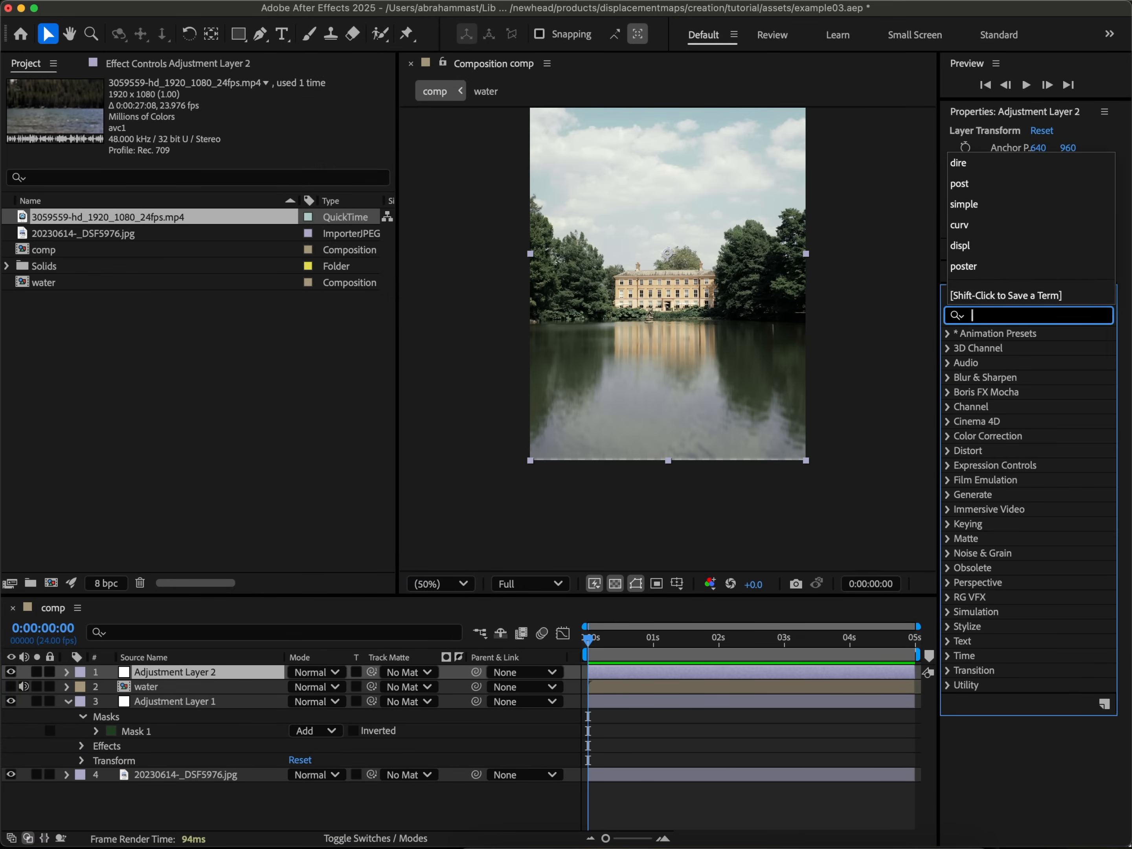
text(displ)
double_click(1070, 436)
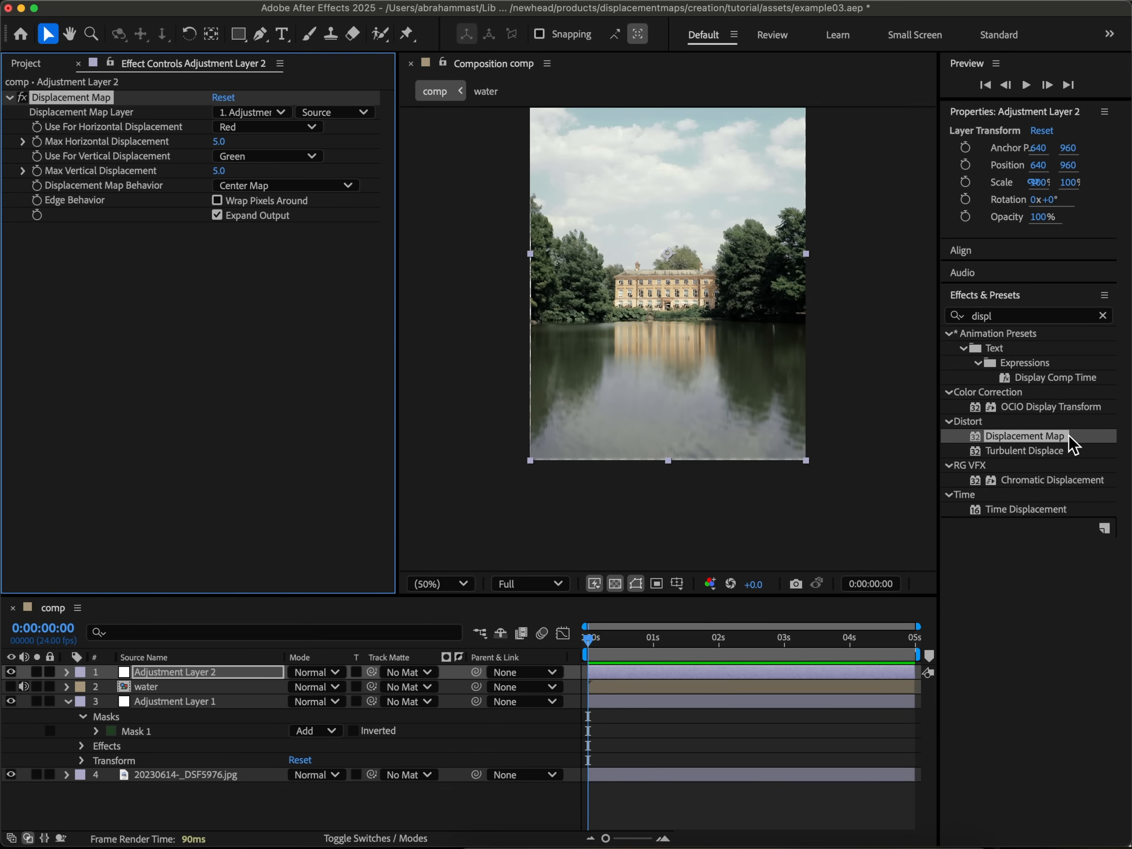
- Use the water layer with Effects & Masks as the Displacement Map Layer and preview the playback
click(263, 114)
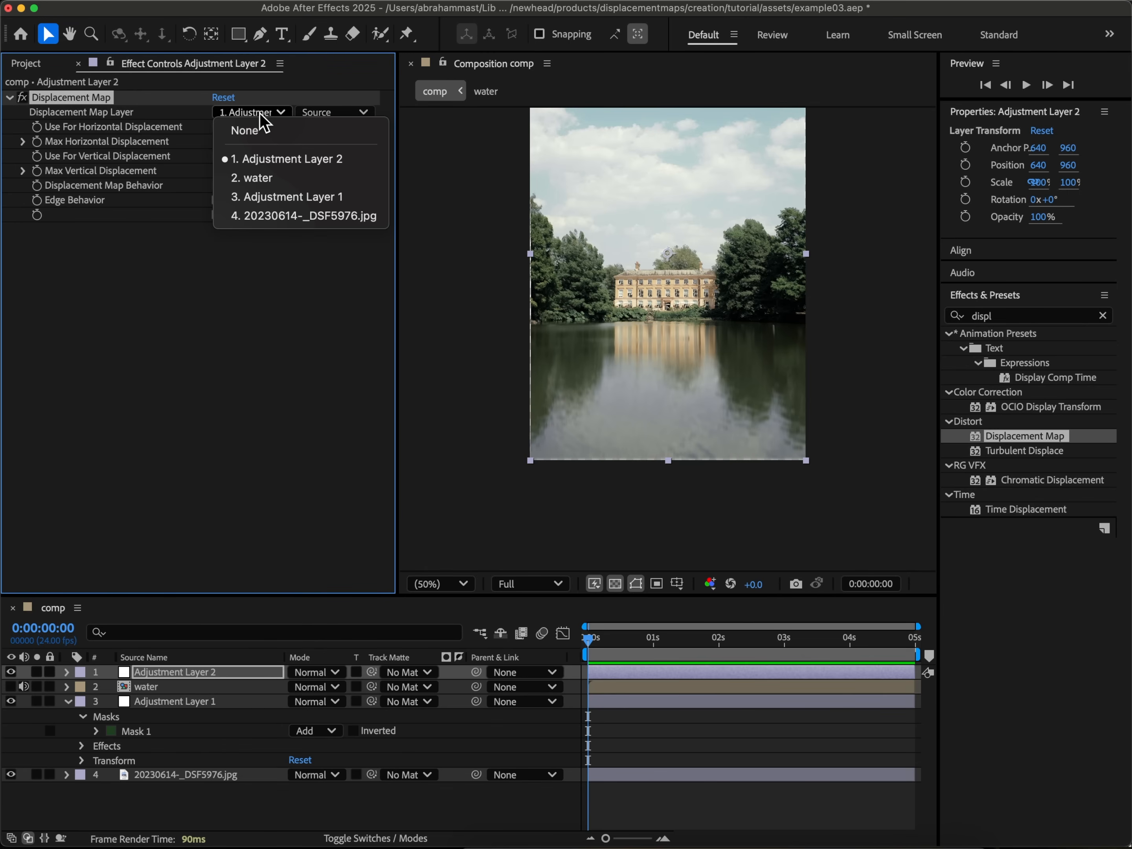
click(265, 178)
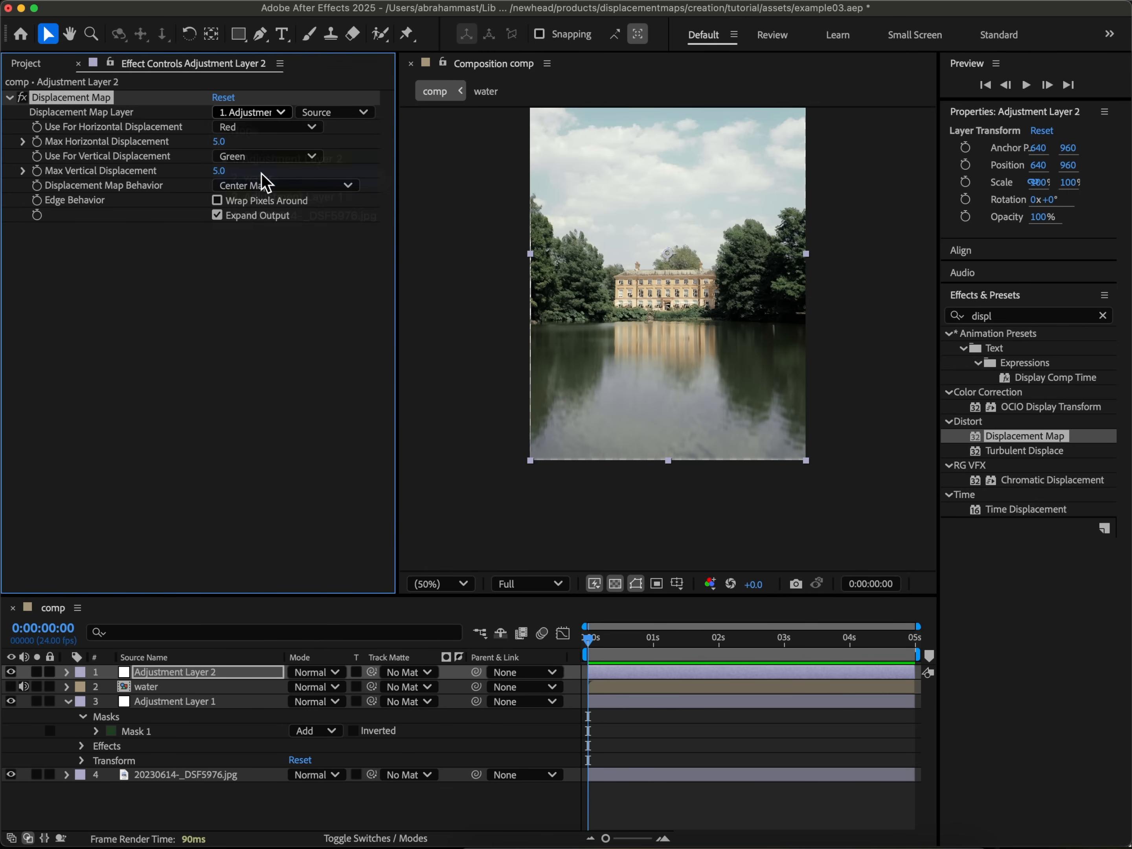
click(336, 113)
click(355, 168)
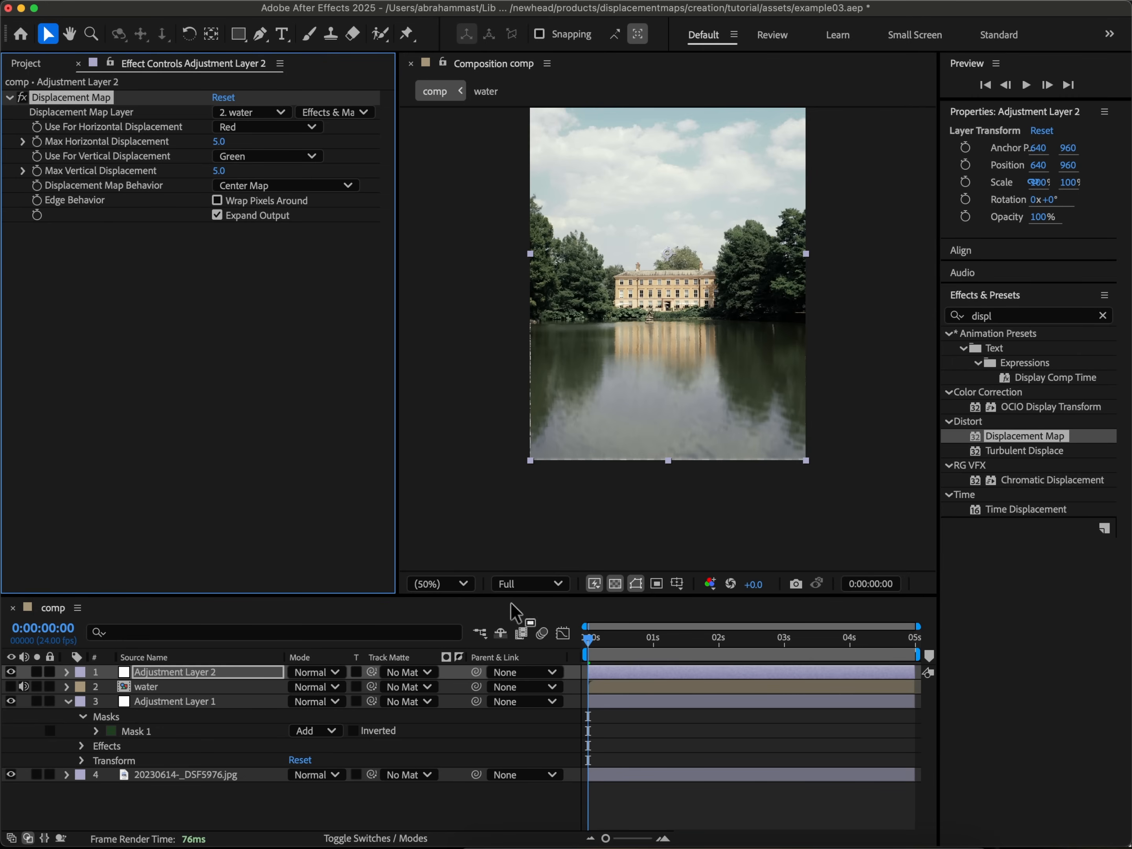
key(space)
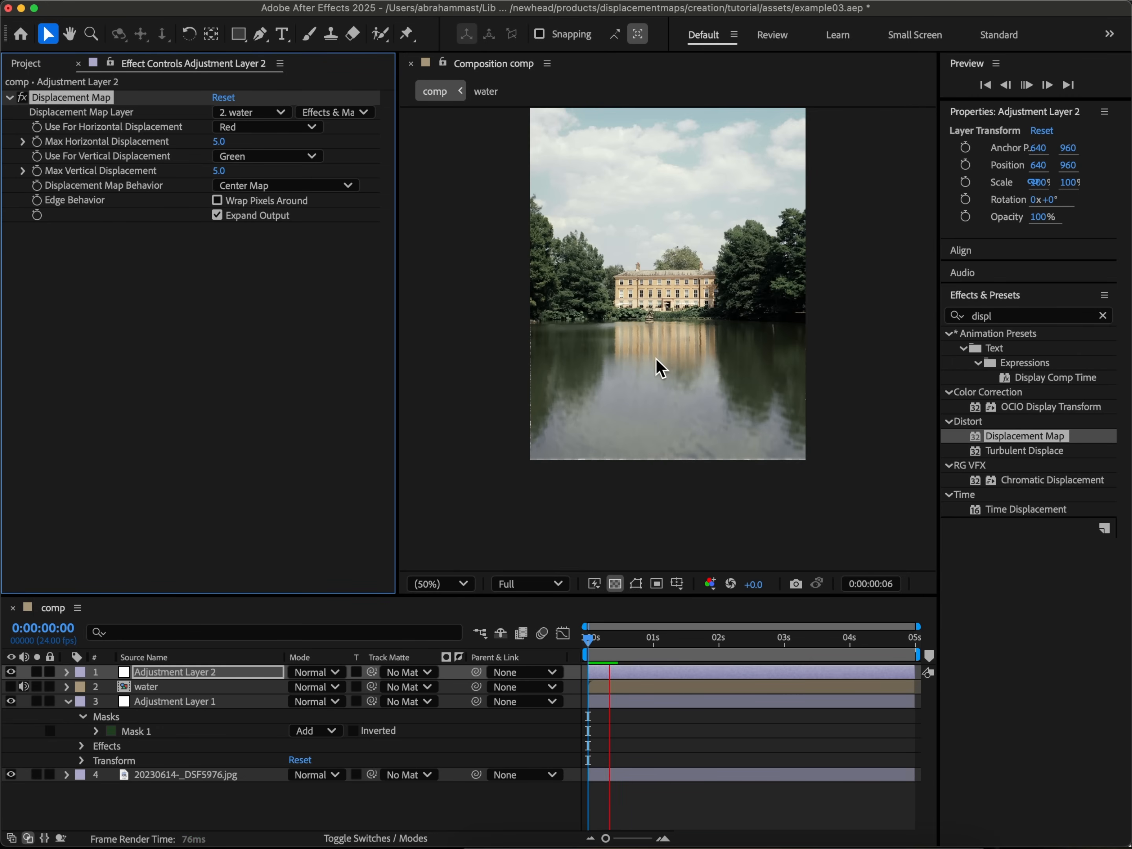
click(628, 657)
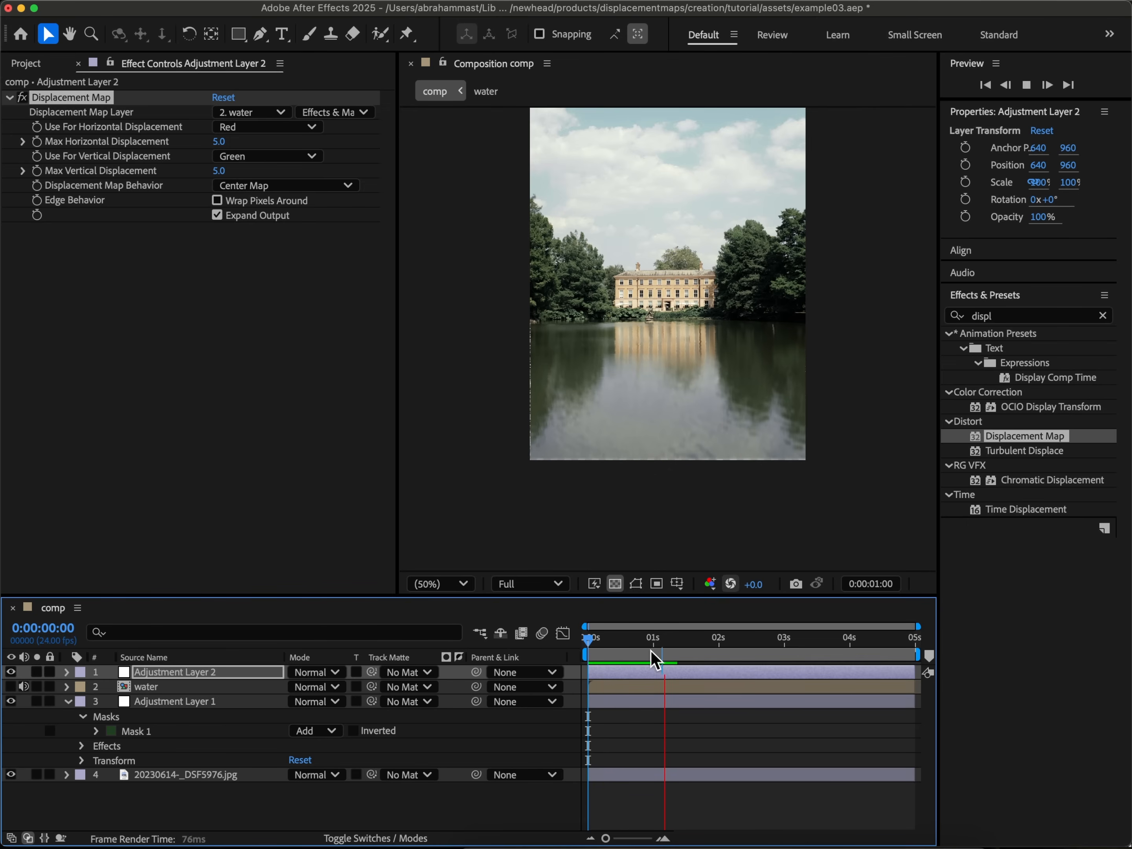
- Preview the displaced water reflection close up at 200% magnification, then fit the whole composition in view
click(438, 584)
click(462, 453)
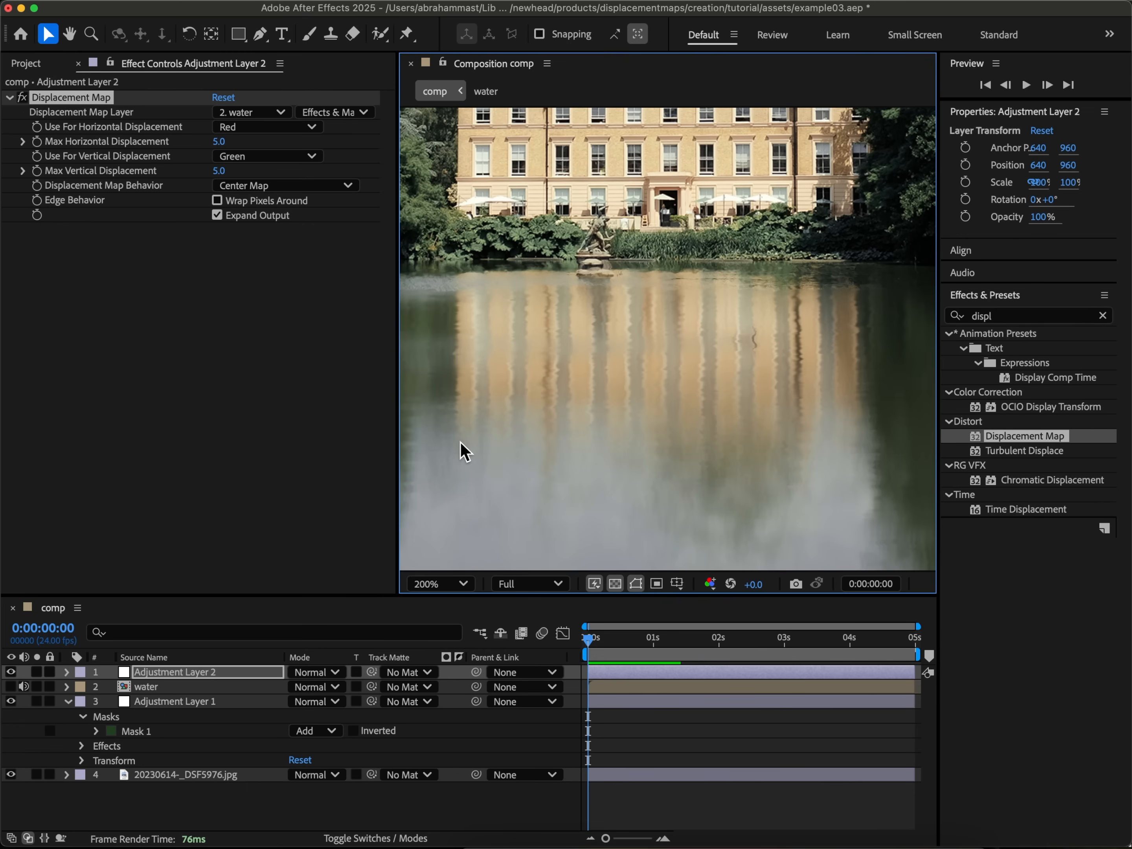
key(space)
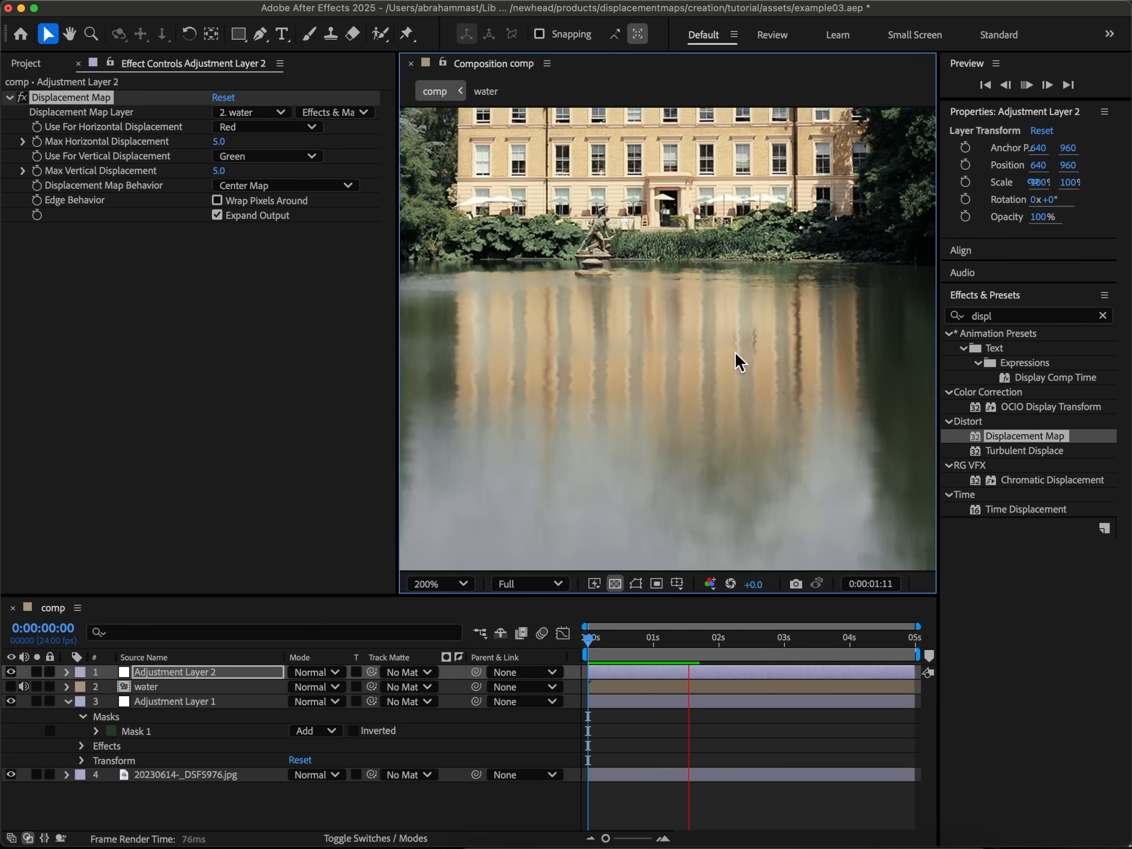
click(590, 654)
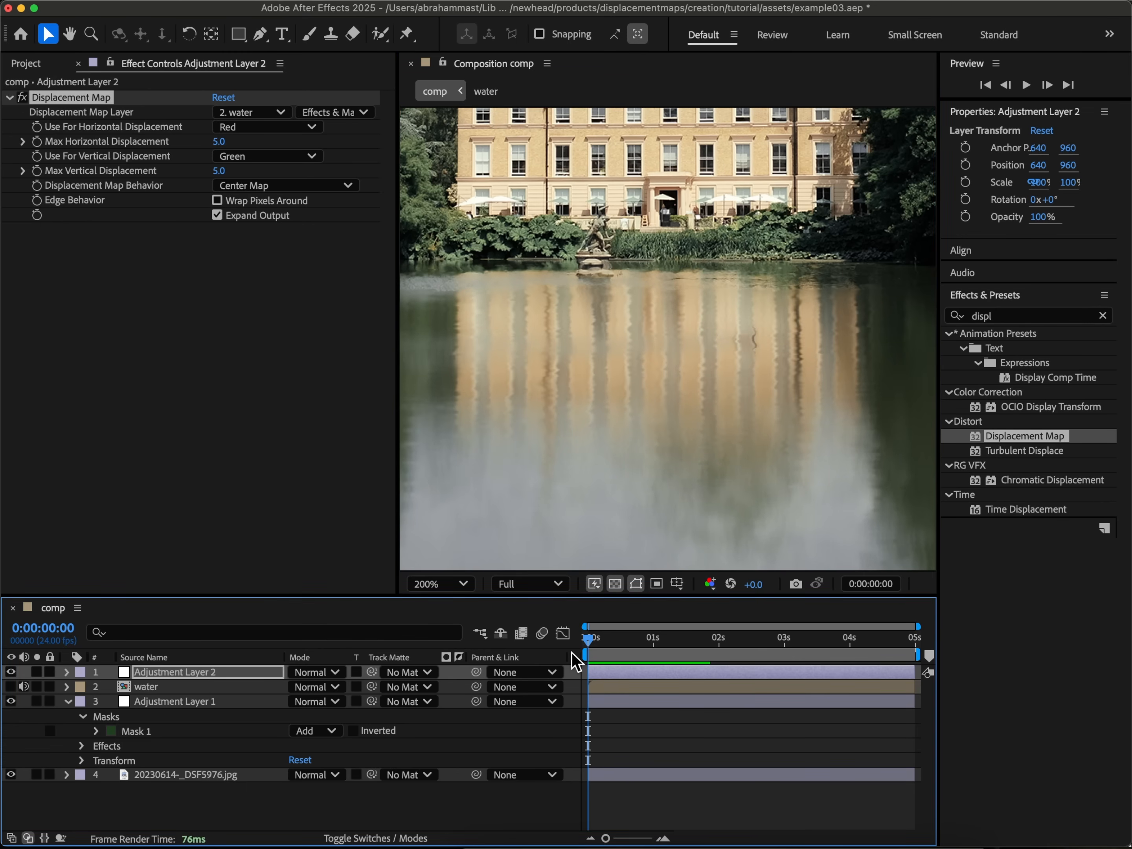
key(space)
click(428, 585)
click(453, 248)
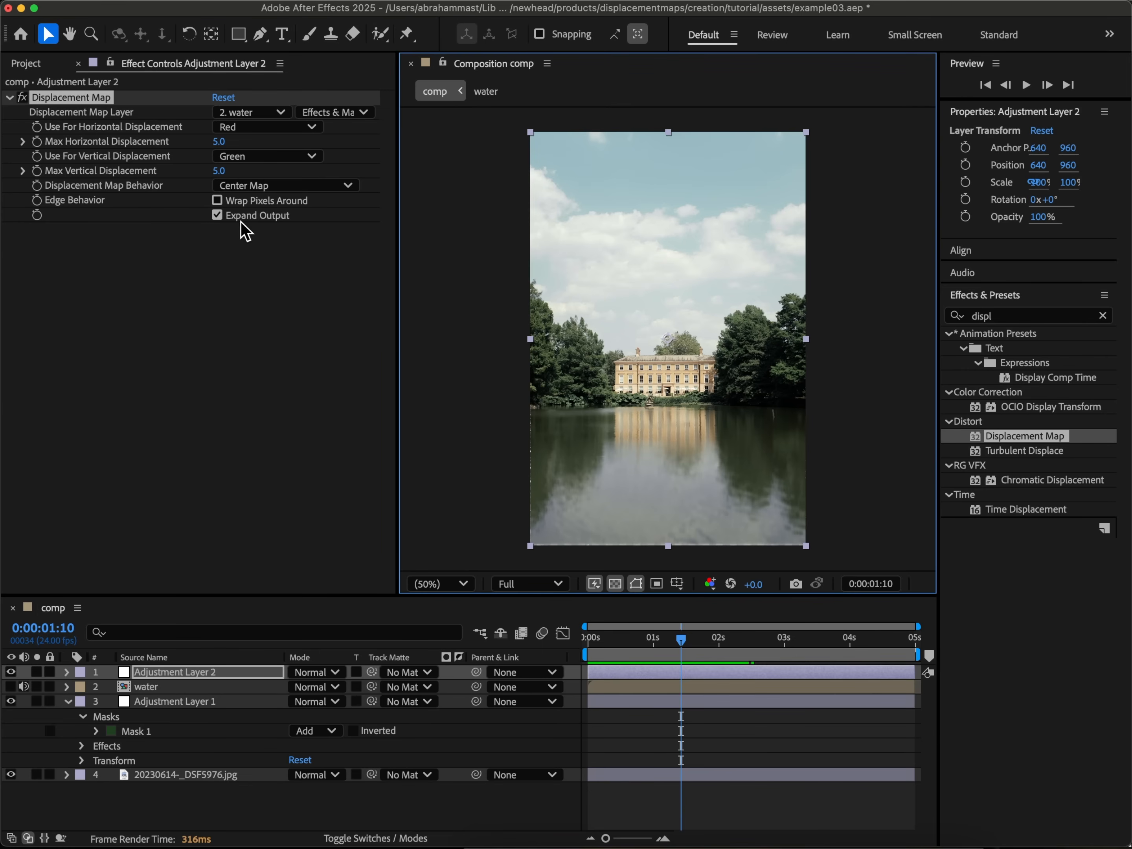
- Enable Wrap Pixels Around for the Displacement Map's edge behavior and preview the composition from the start
click(226, 200)
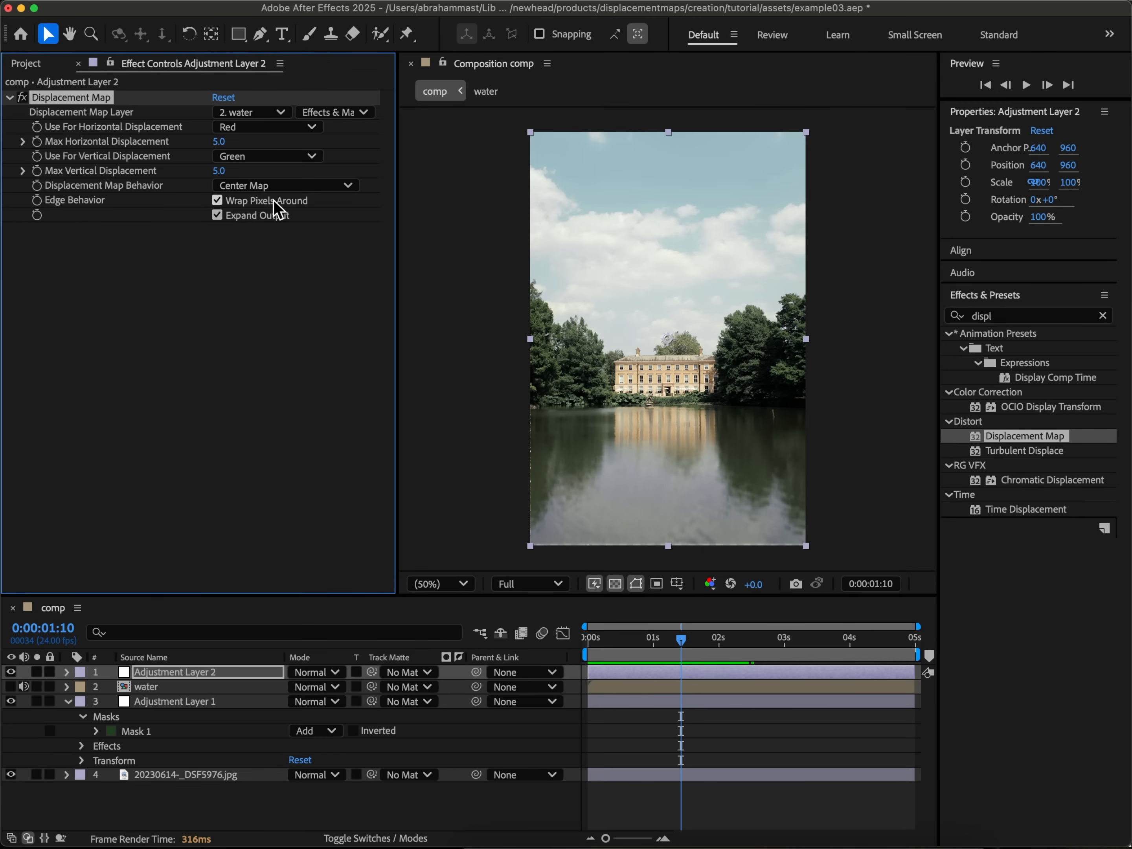
key(space)
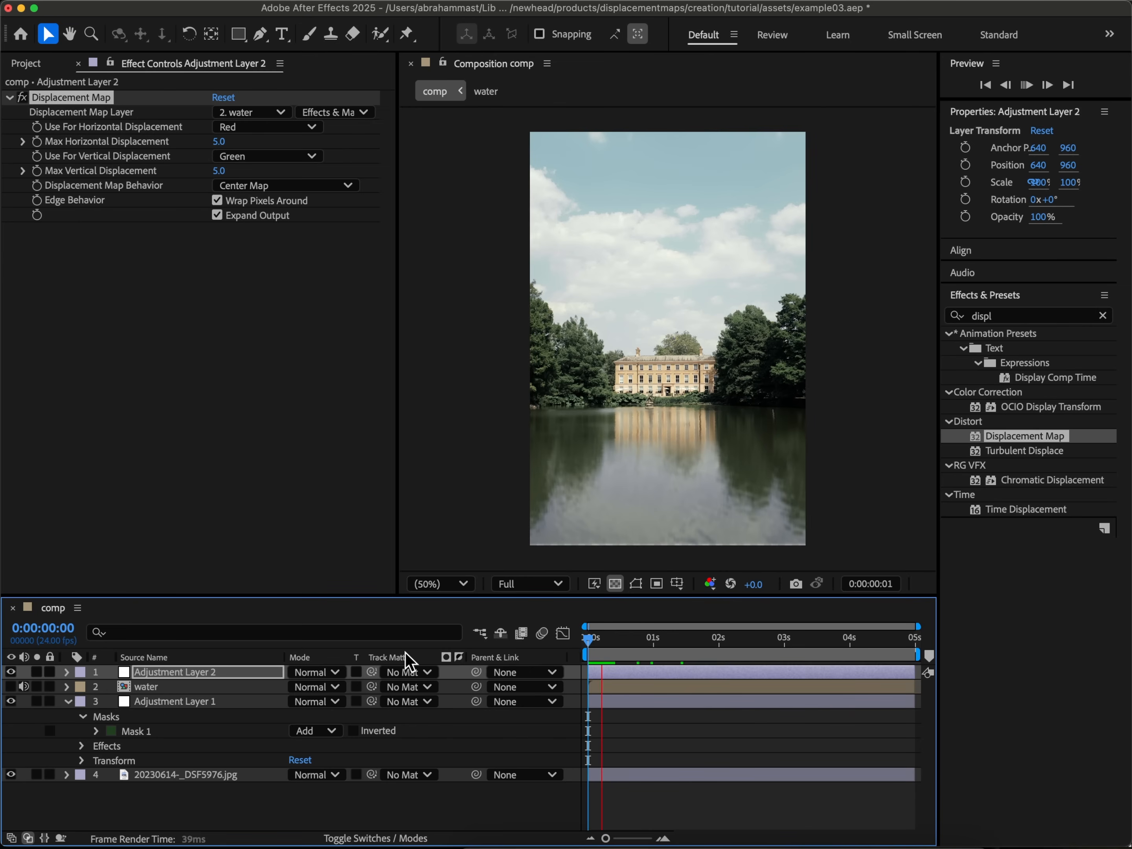
drag(588, 640, 583, 642)
- Raise the Displacement Map's Max Horizontal Displacement to 107 and preview the exaggerated ripples
drag(219, 147, 261, 147)
key(space)
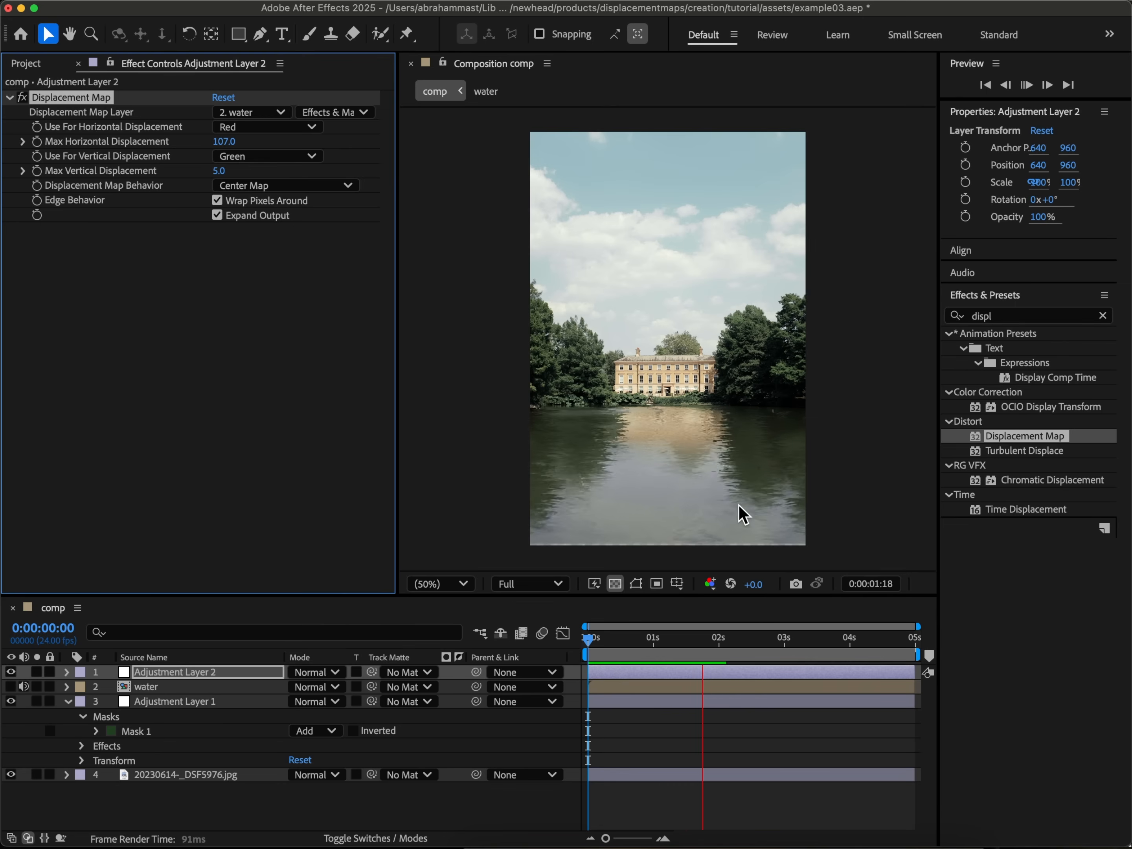
key(space)
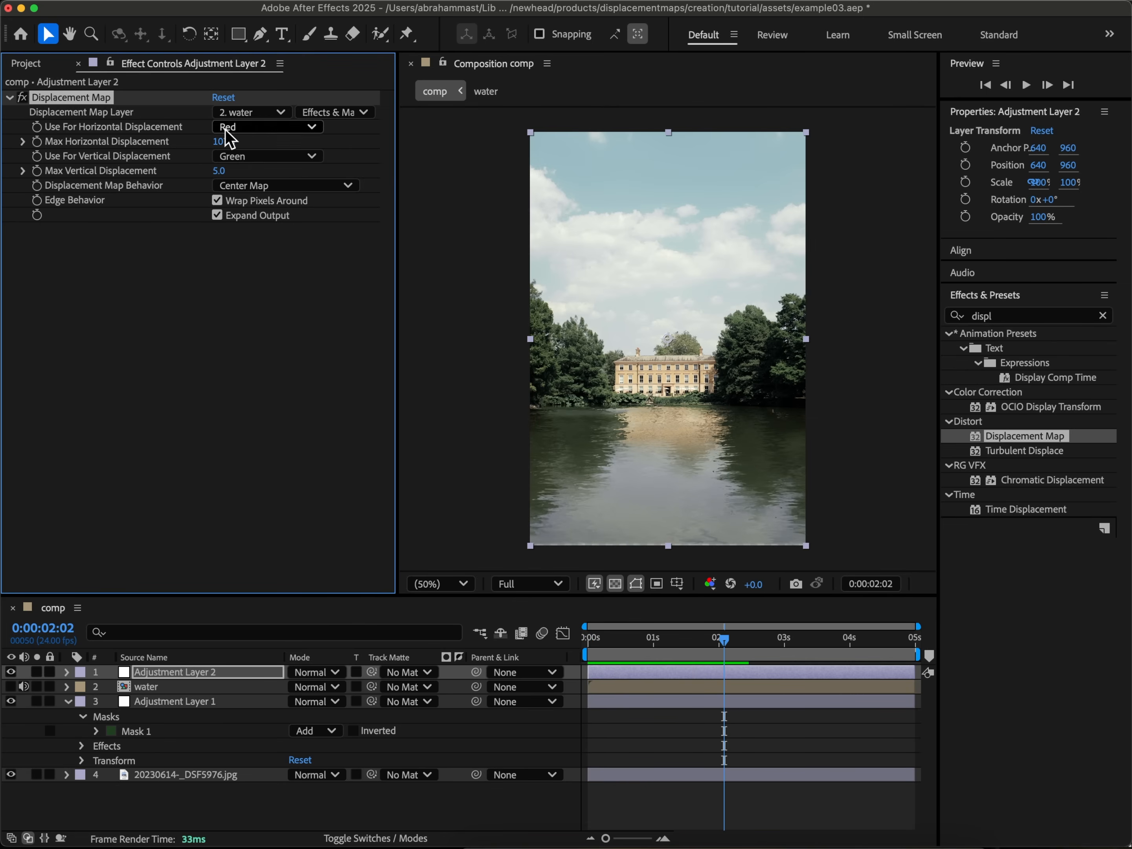
- Set Max Horizontal Displacement to 12 and Max Vertical Displacement to 2, and preview the water from the start
click(219, 144)
text(12)
key(Return)
click(219, 170)
text(2)
key(Return)
click(708, 660)
key(space)
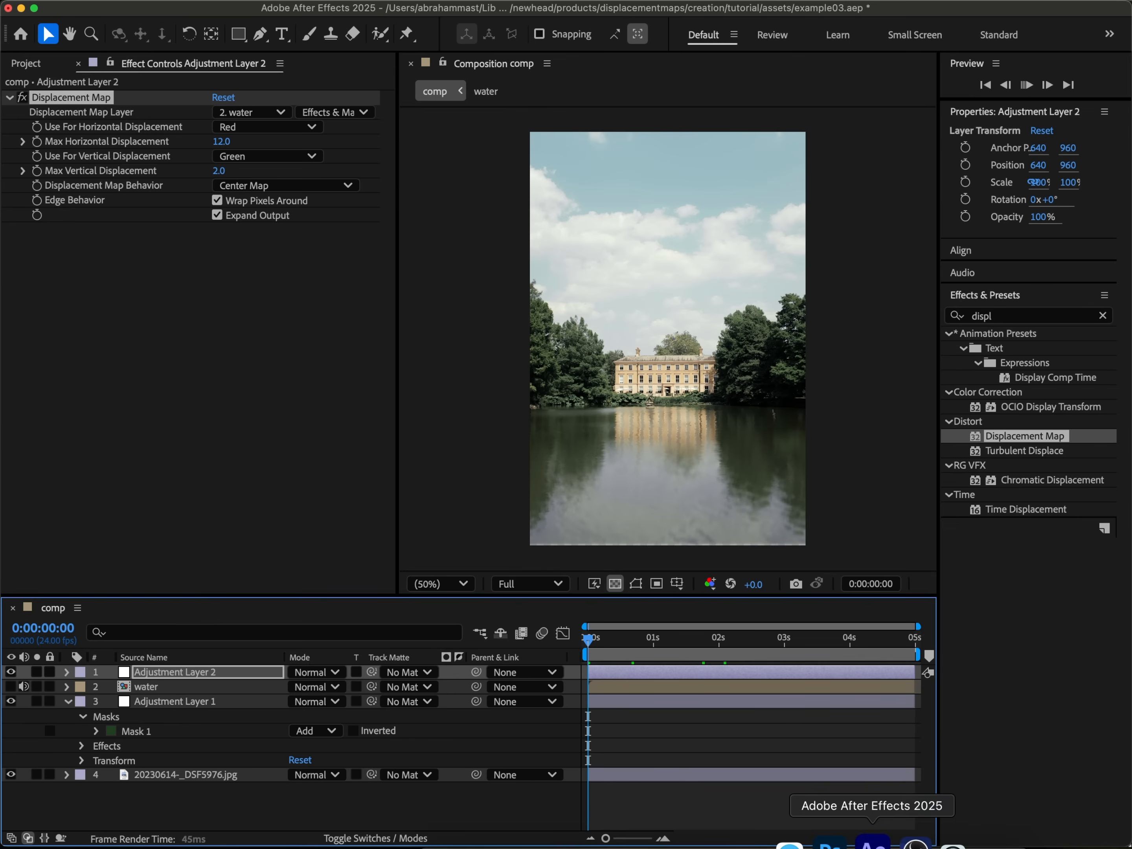